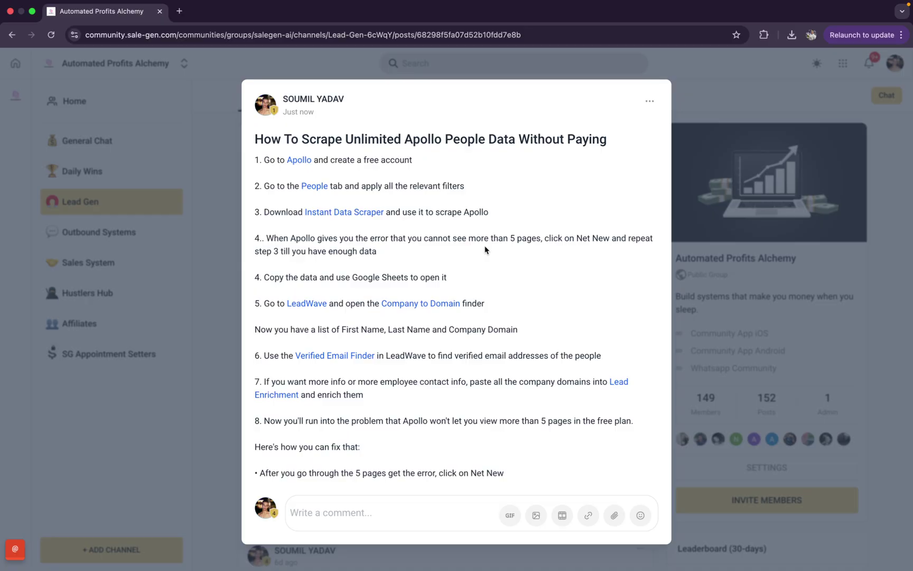
Open the Apollo website from the link in the post and examine its pricing plans
click(298, 166)
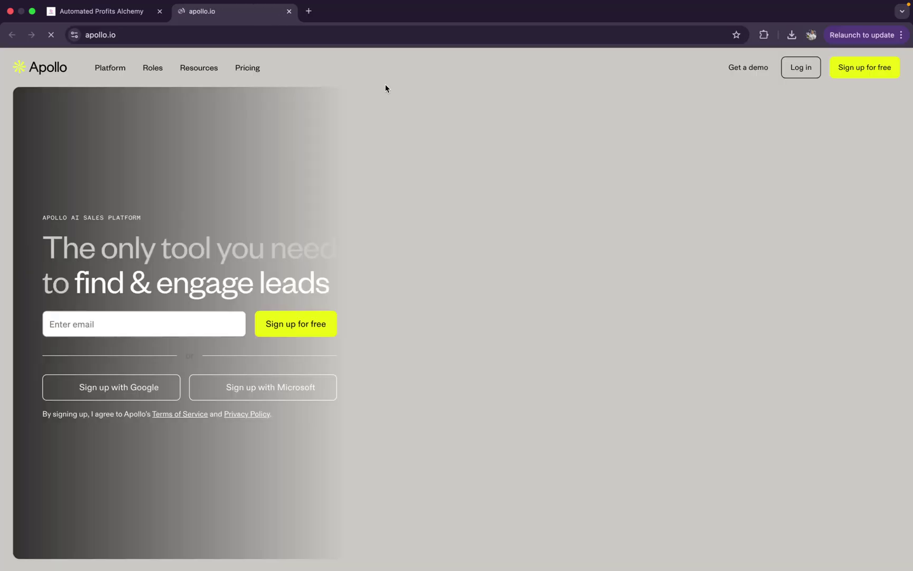
click(249, 68)
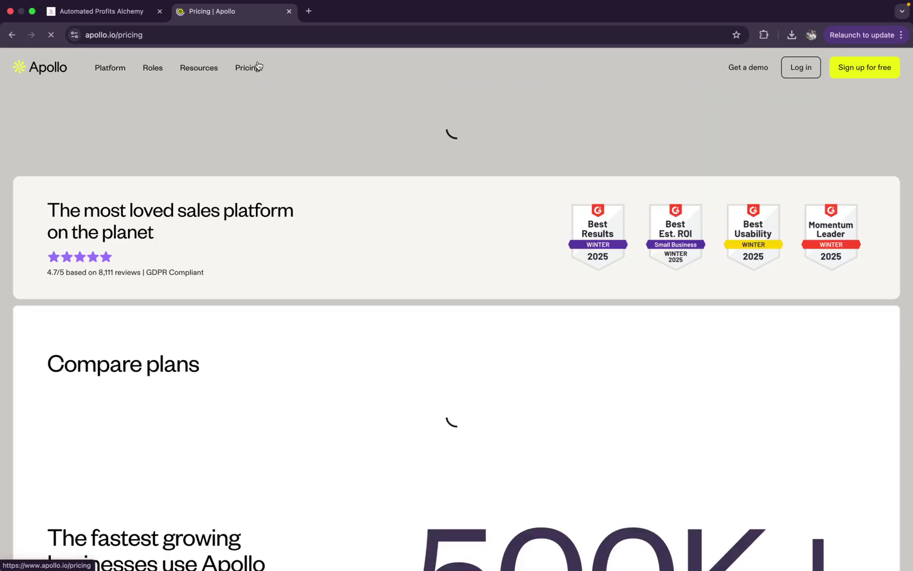
scroll(131, 254, down, 5)
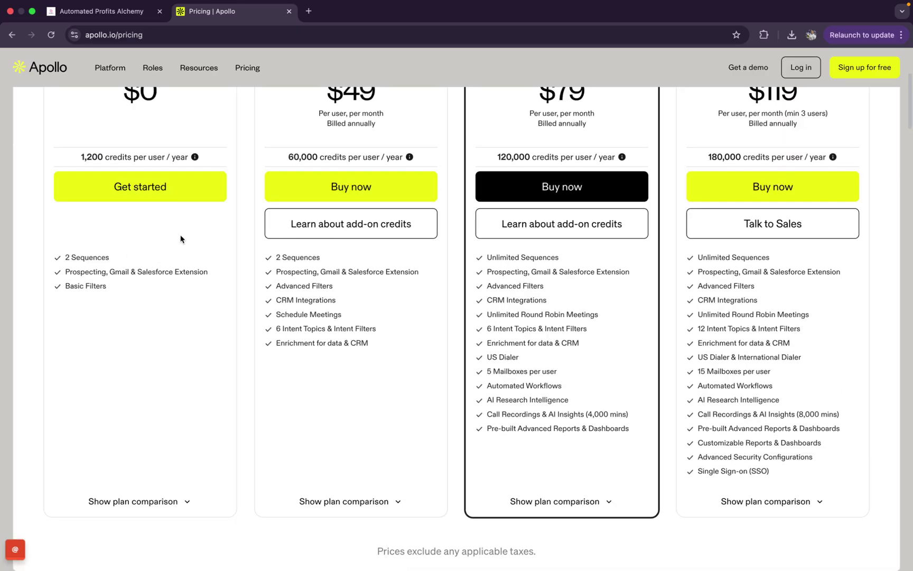
scroll(182, 238, up, 3)
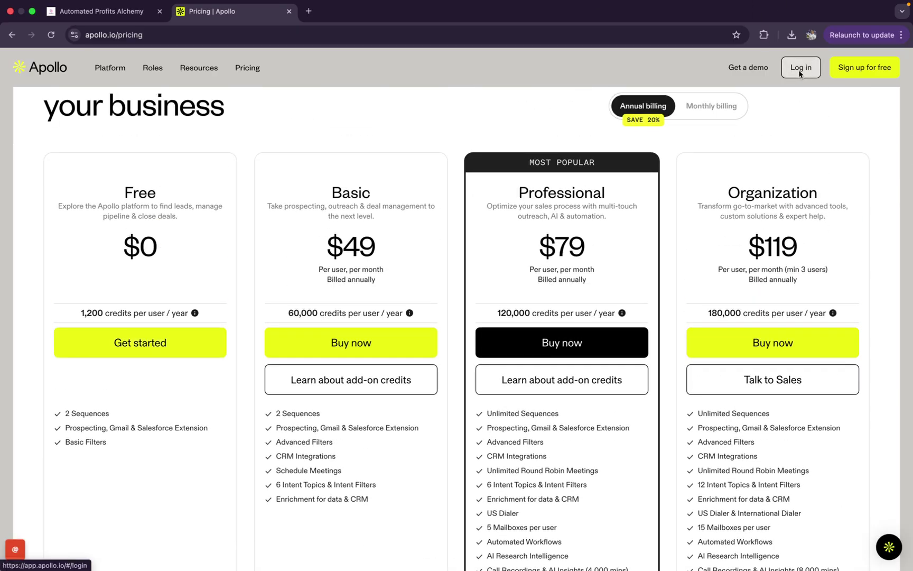
Log in to Apollo and open the account's credit usage page to check the team credits and subscription plan
click(801, 73)
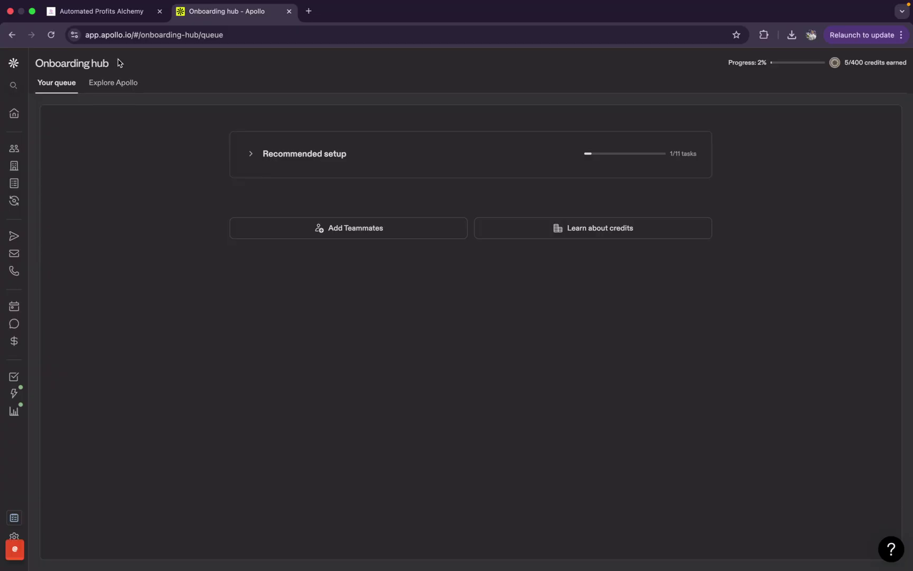
mouse_move(83, 404)
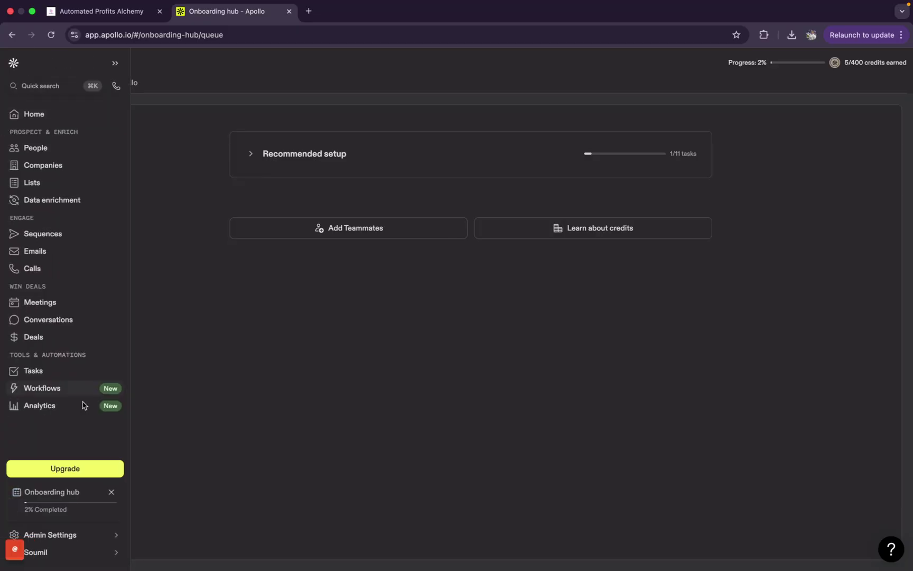
click(70, 553)
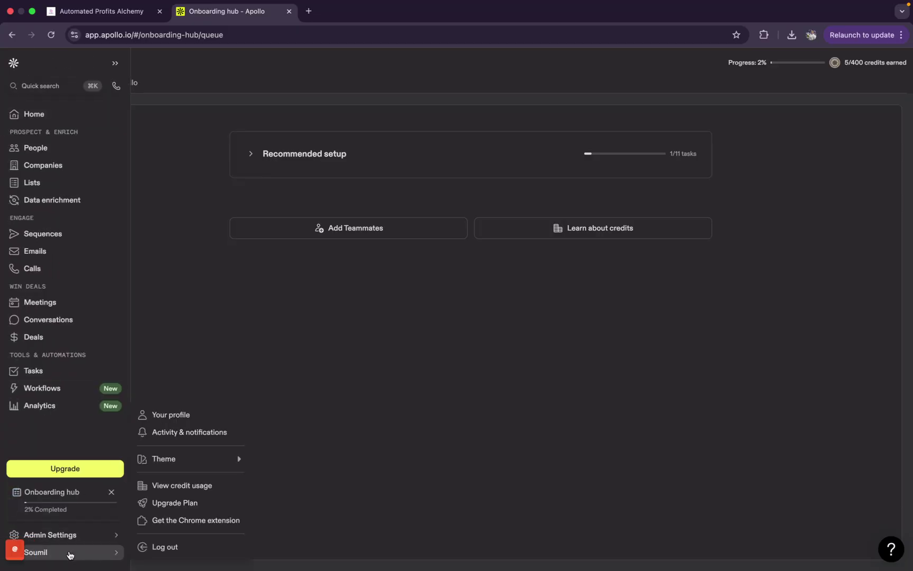
click(191, 483)
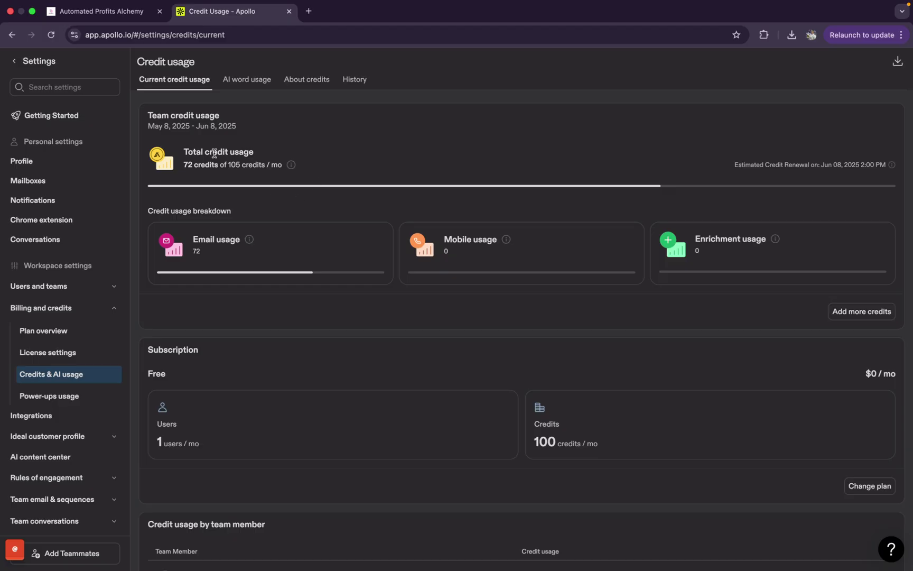
drag(181, 387, 146, 348)
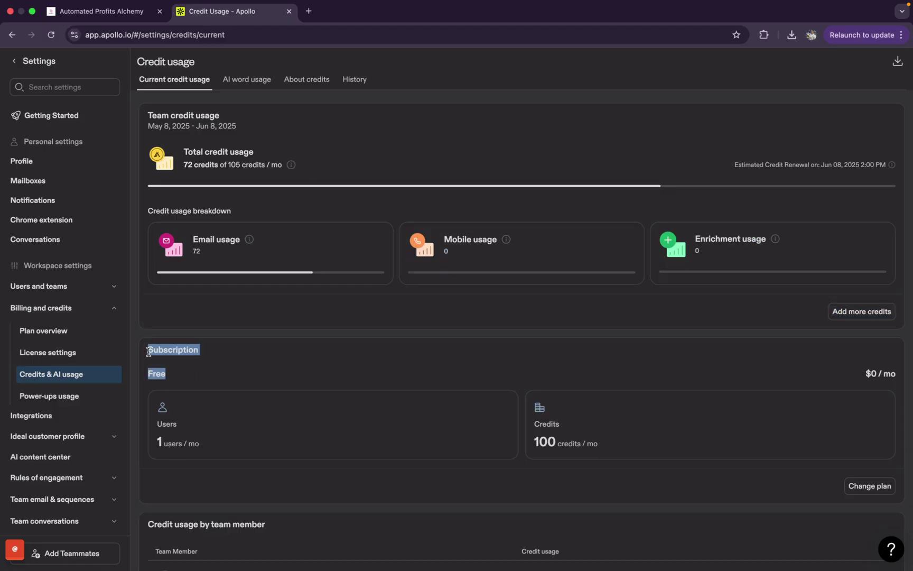
click(166, 178)
Leave the settings, open the People search and filter it to include the job title cto
click(12, 60)
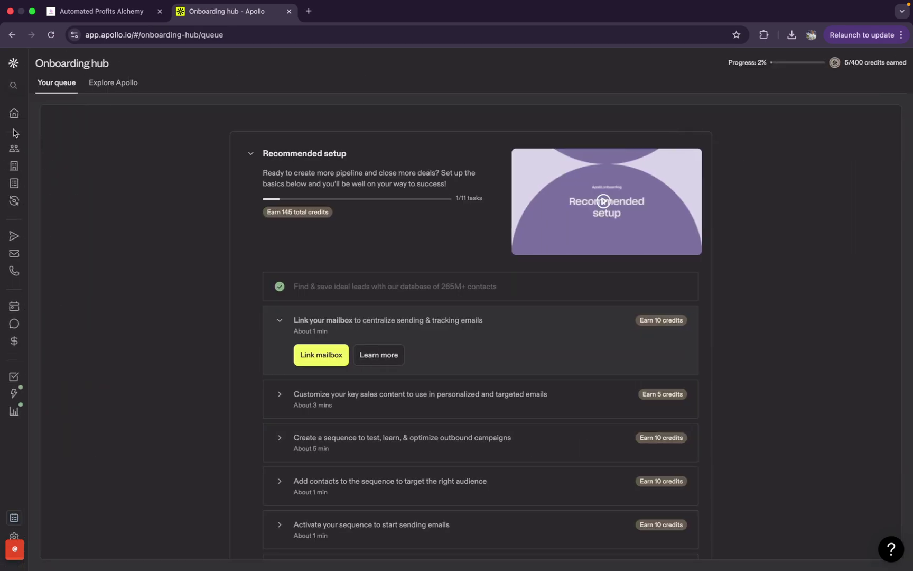
mouse_move(14, 133)
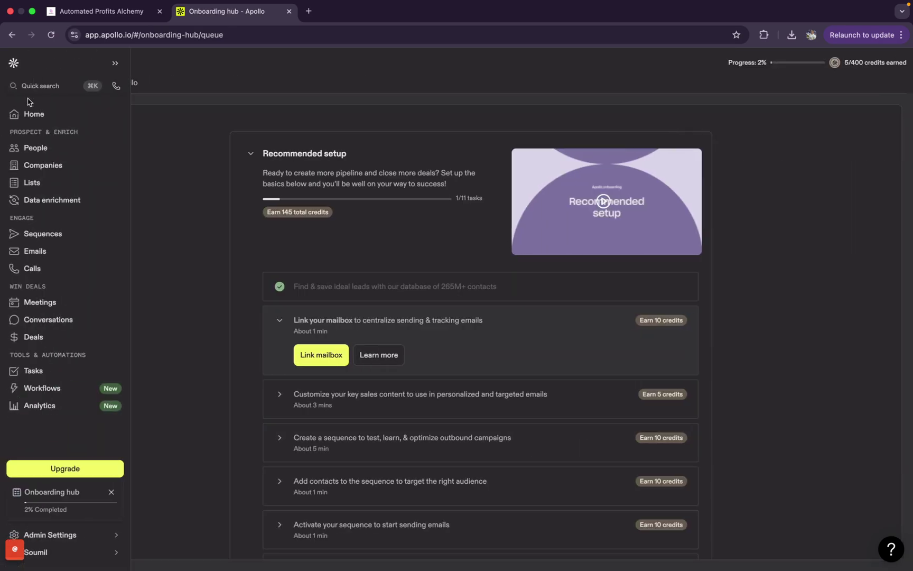
click(72, 153)
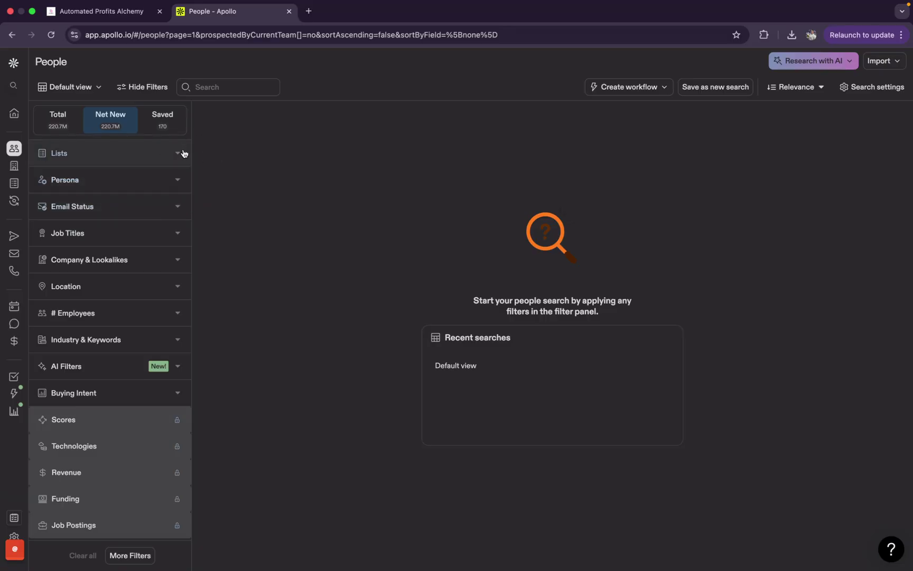
click(149, 238)
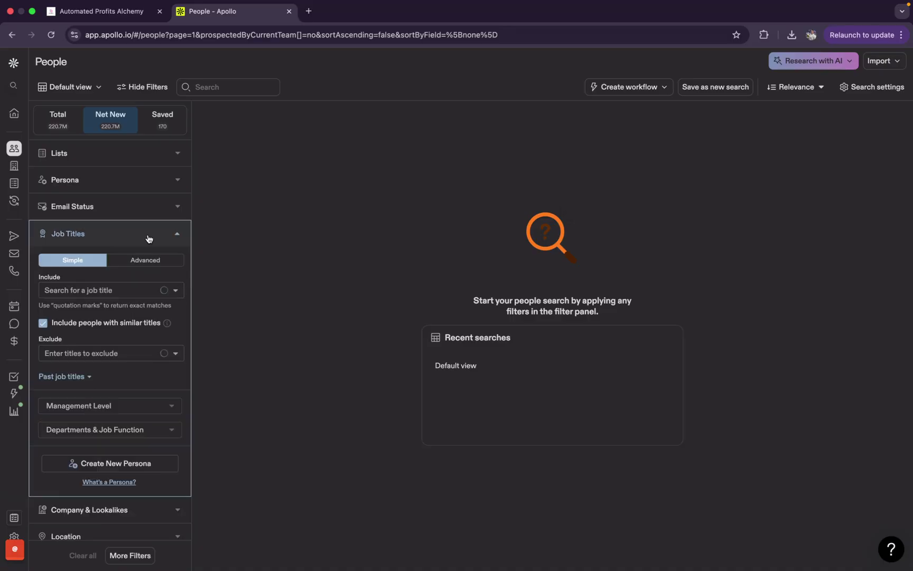
click(141, 292)
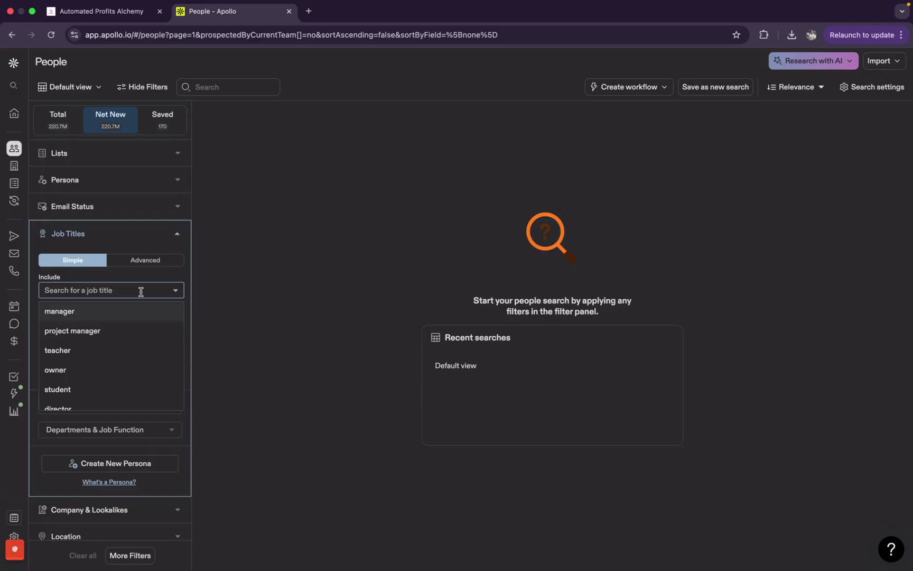
text(Owner)
key(super+a)
text(c)
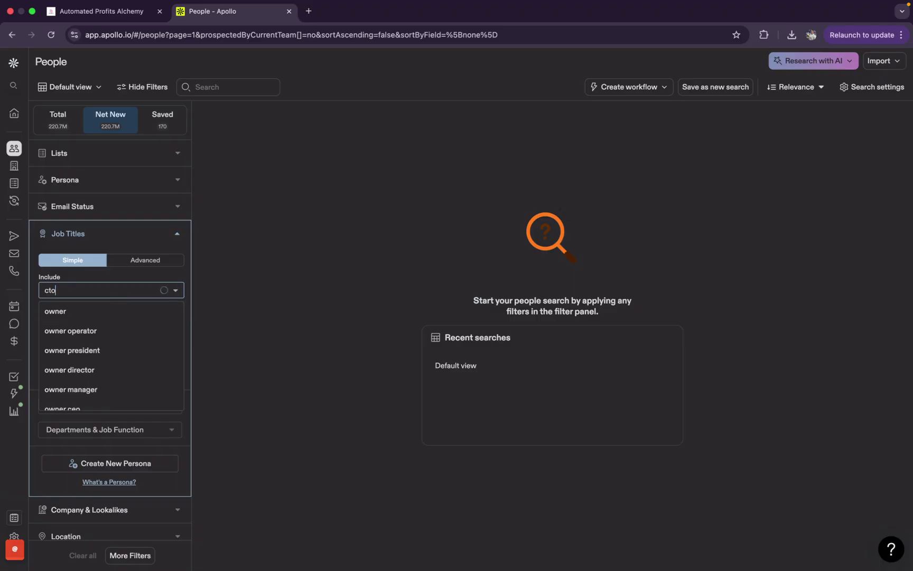
click(99, 317)
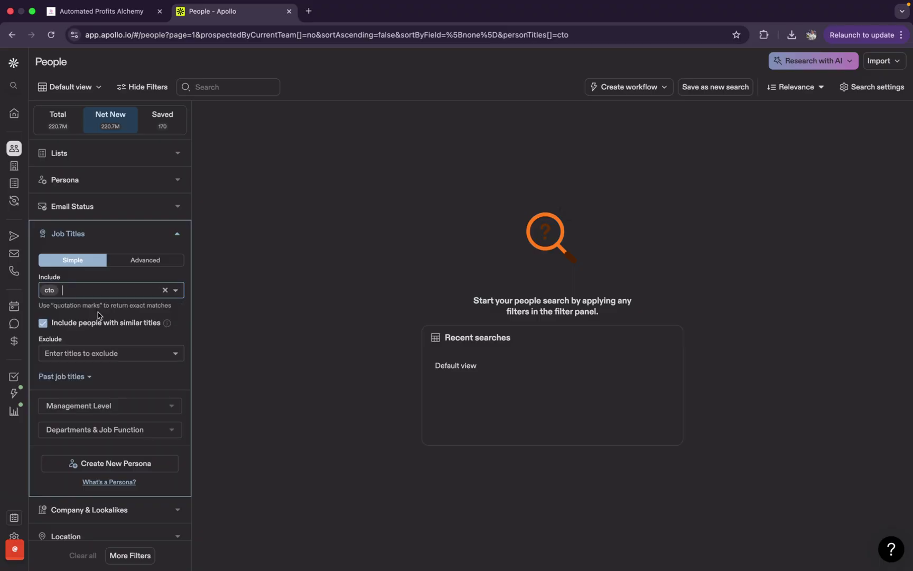
Restrict the people search to the Senior and C suite management levels
mouse_move(166, 326)
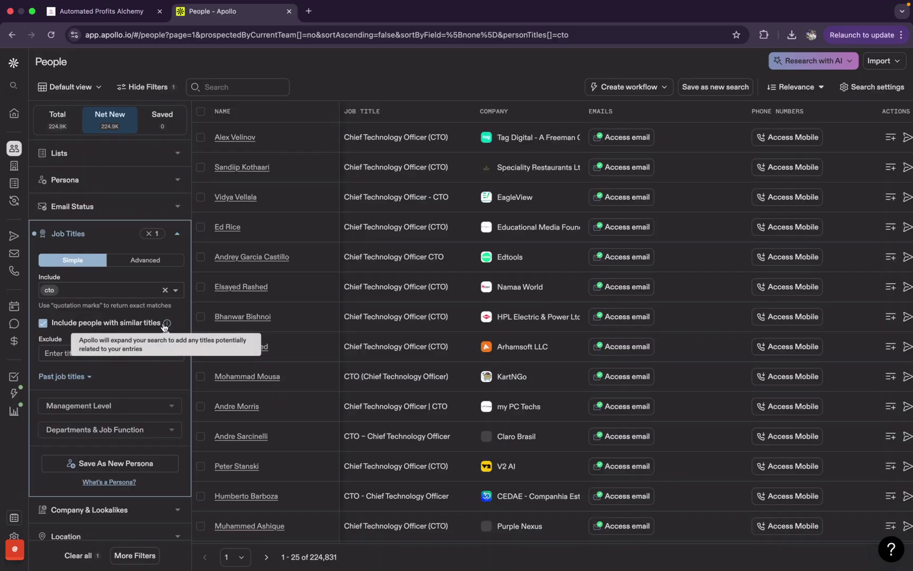
scroll(105, 258, down, 3)
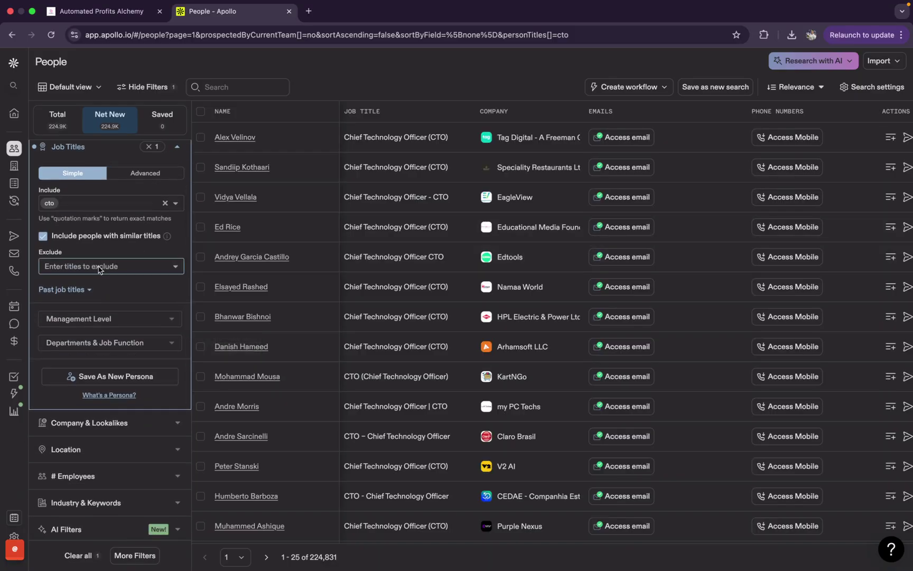
click(115, 319)
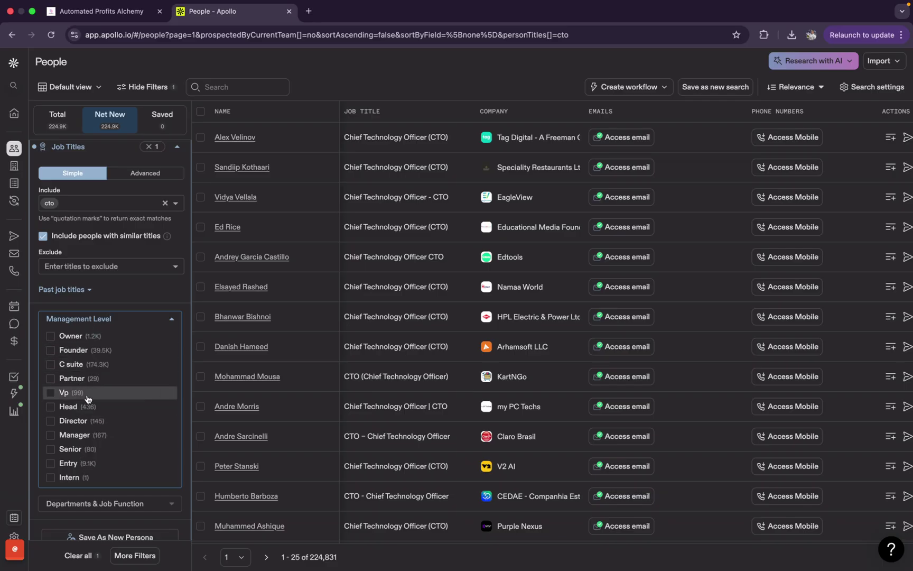
click(79, 450)
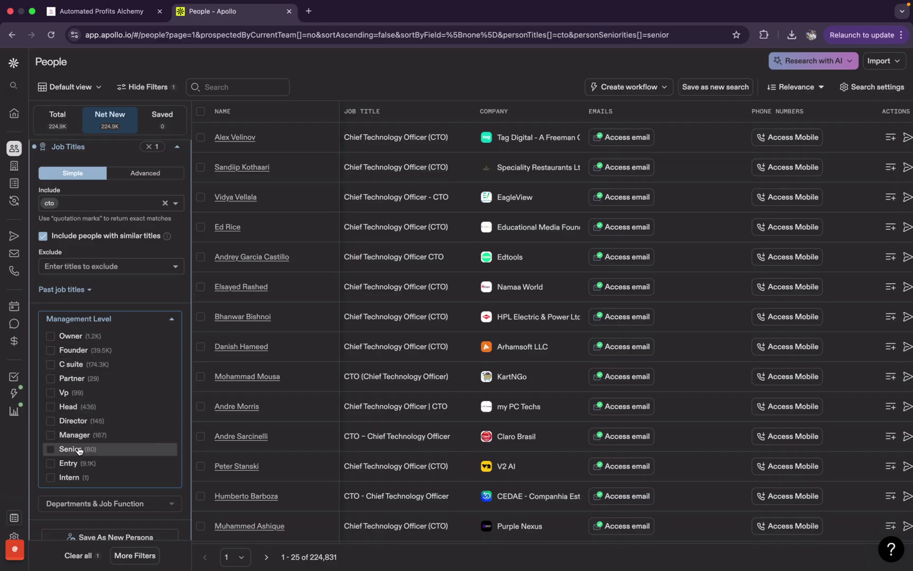
scroll(106, 377, down, 1)
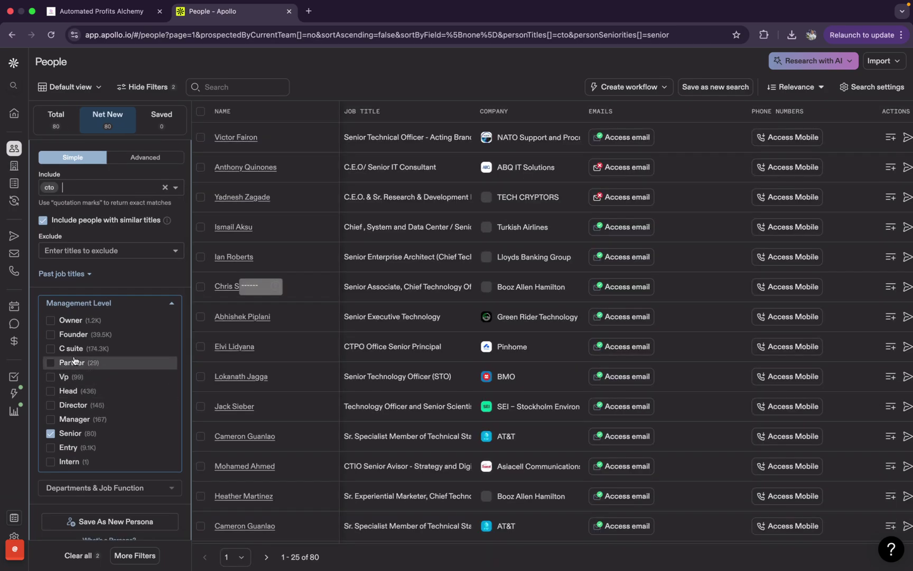
click(74, 350)
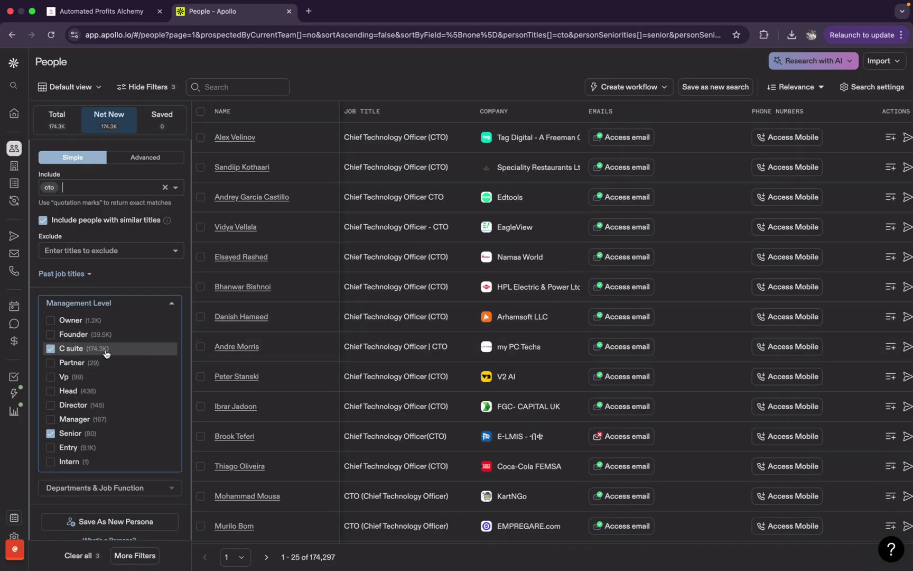
Look through the Departments & Job Function and Company & Lookalikes filter options
scroll(105, 352, down, 5)
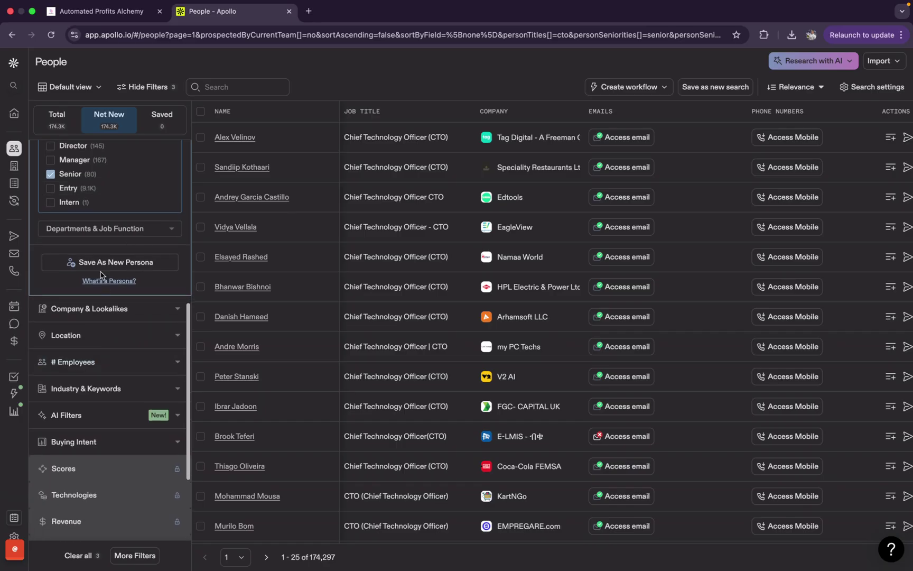
click(109, 233)
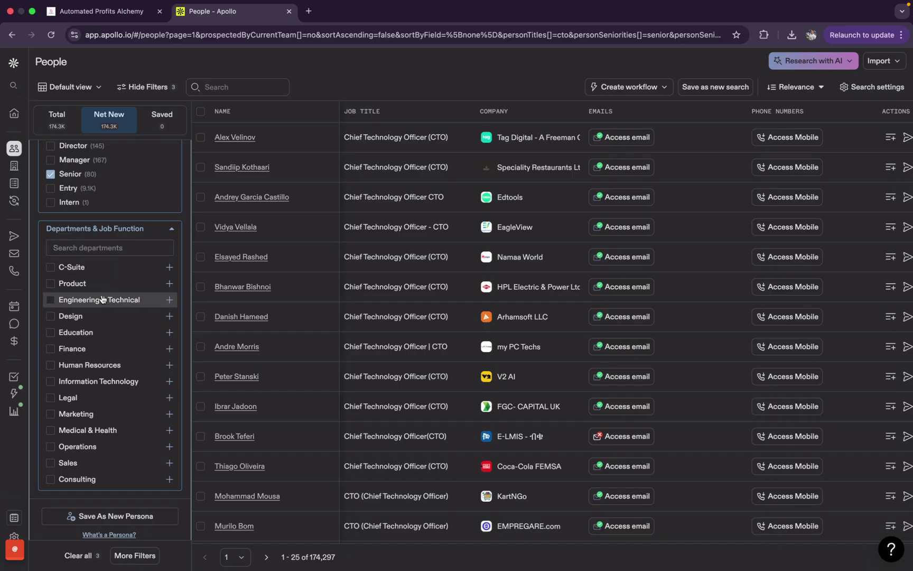
scroll(120, 348, down, 5)
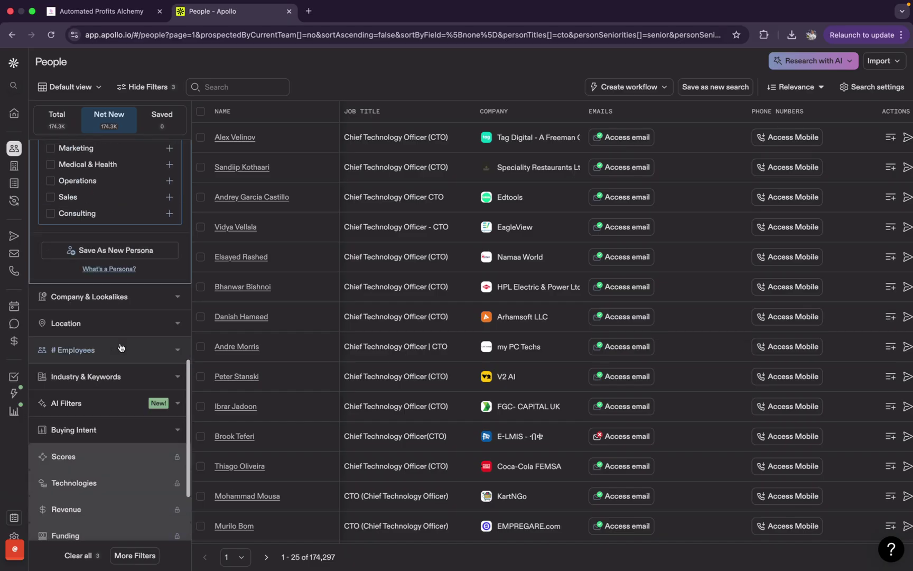
click(123, 300)
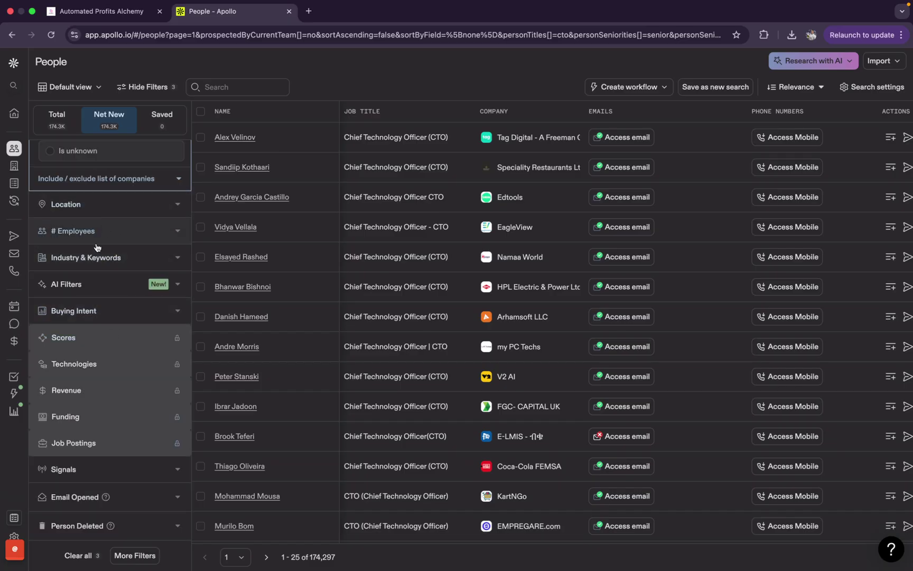
Set the contact location filter to the San Francisco Bay Area region
click(106, 214)
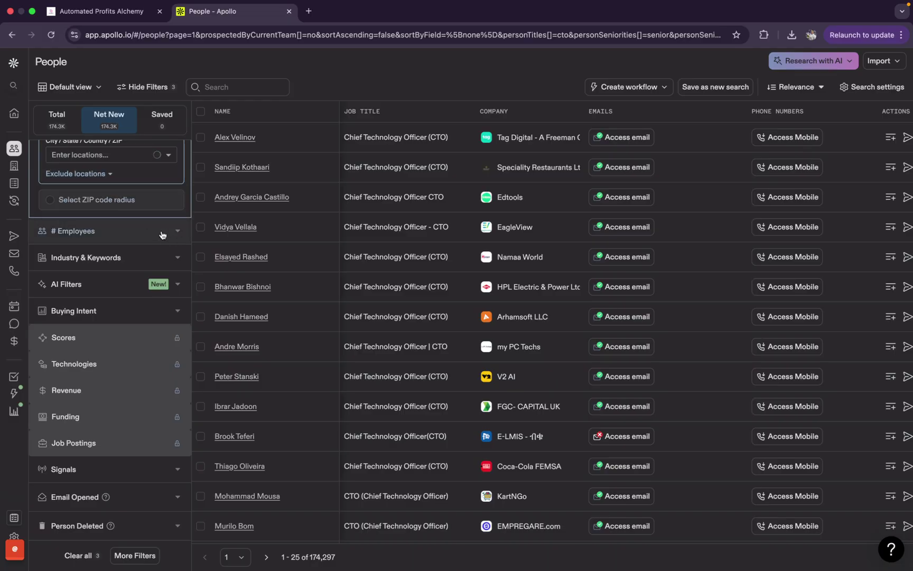
click(153, 219)
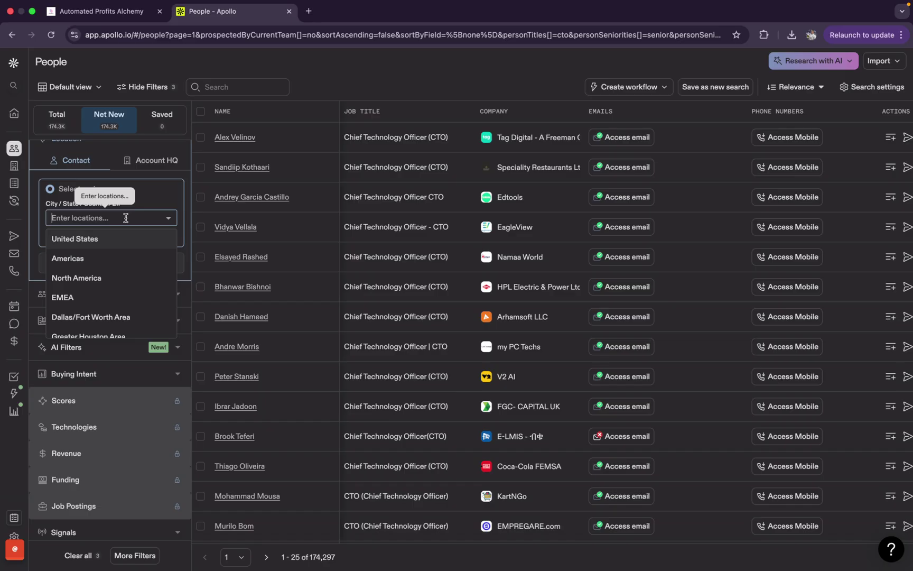
text(san fra)
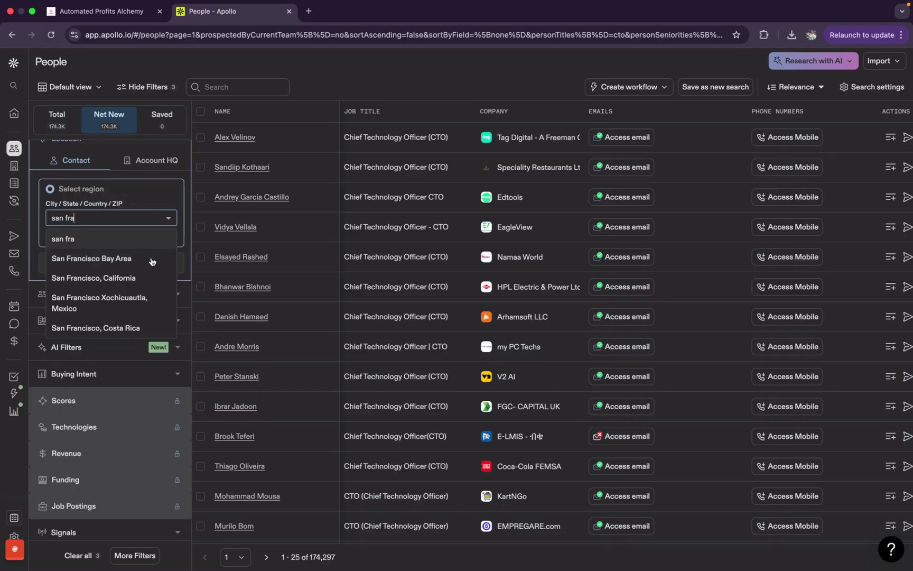
click(98, 258)
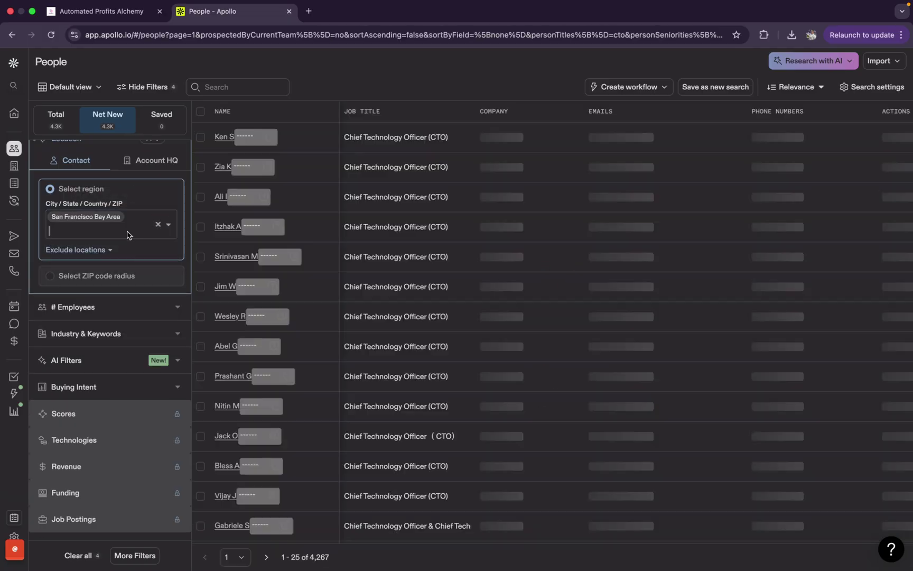
Limit the company size to the predefined employee ranges 1-10, 11-20 and 21-50
scroll(114, 291, down, 1)
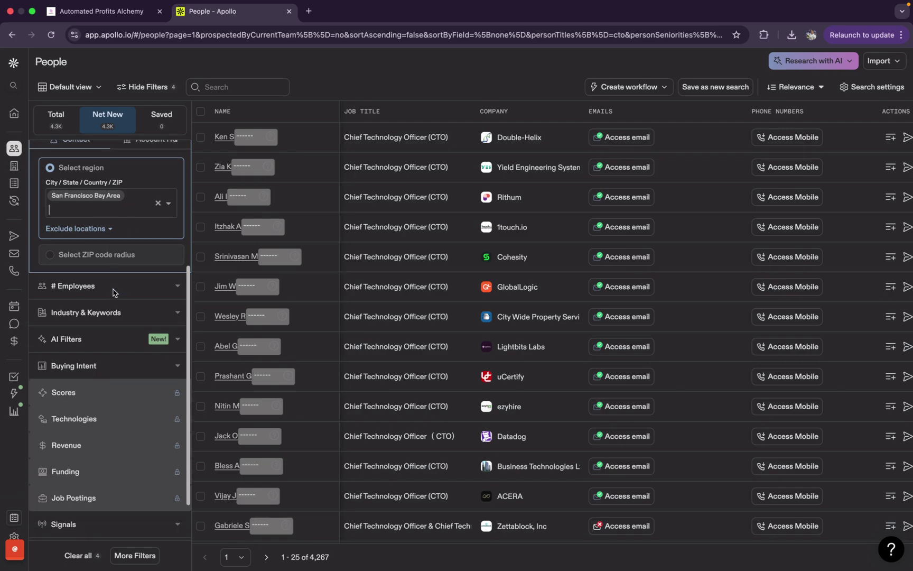
click(107, 294)
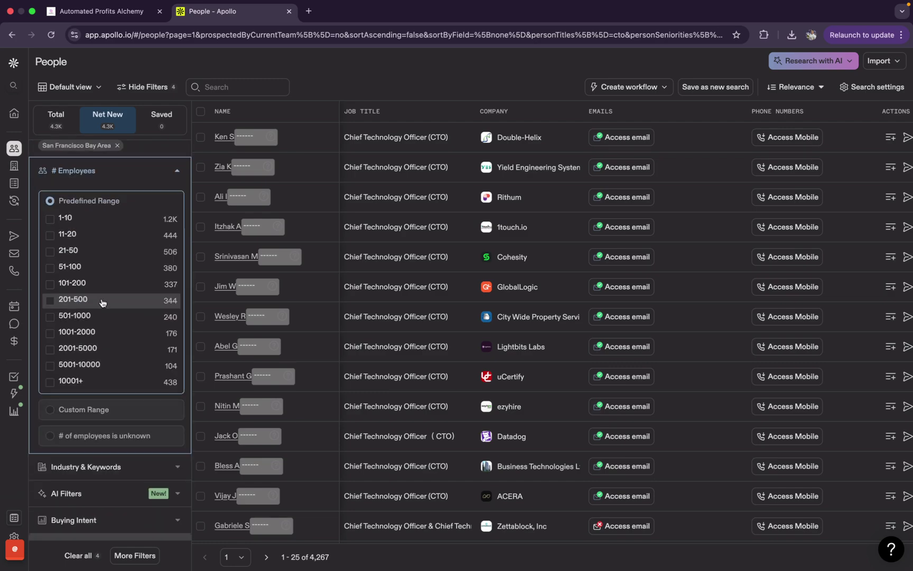
click(98, 227)
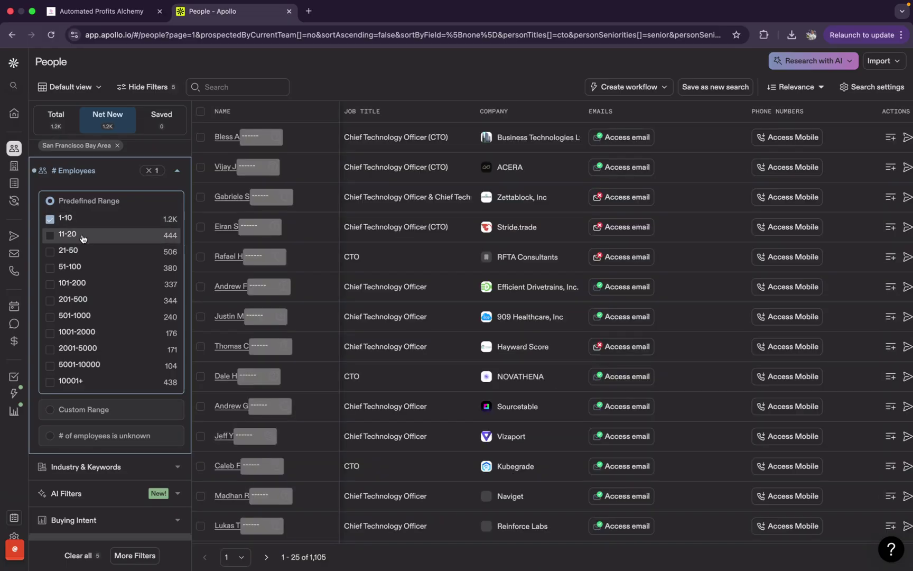
click(83, 237)
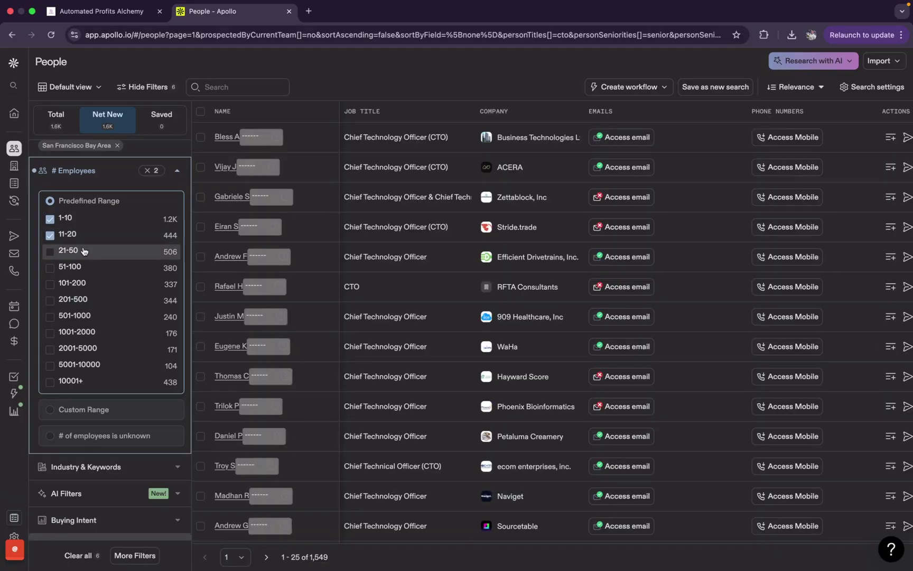
click(111, 254)
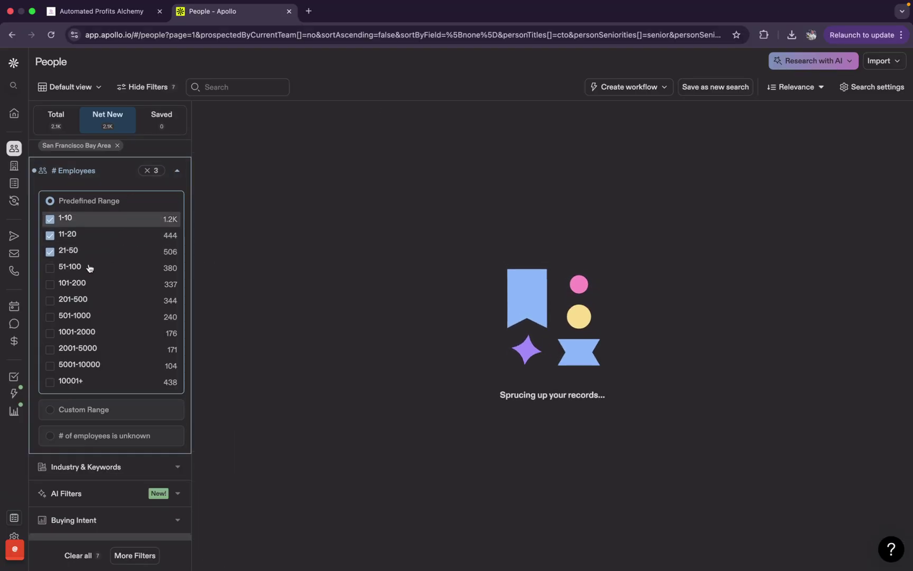
Look through the Industry & Keywords filter options, including the company keyword settings, without adding any
scroll(90, 268, down, 2)
scroll(90, 268, down, 2)
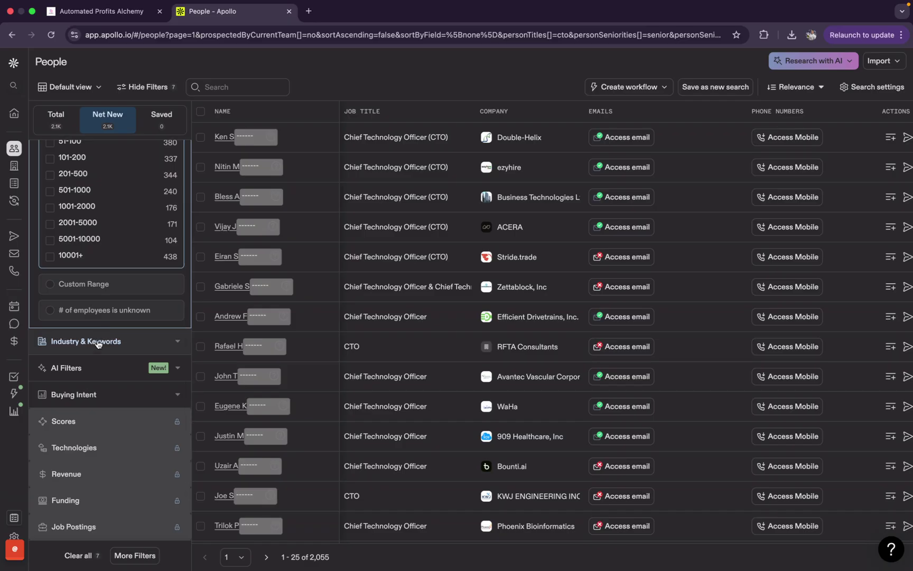
click(95, 345)
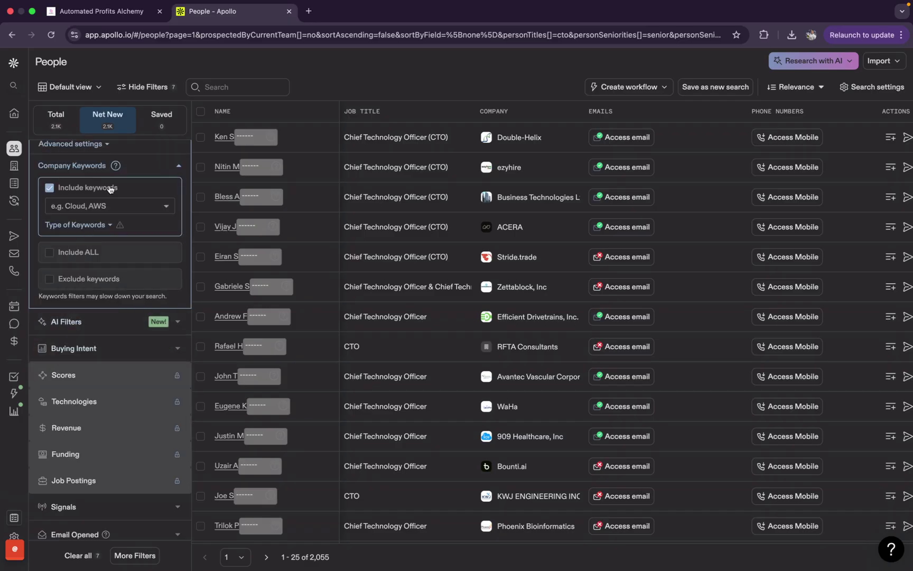
scroll(113, 185, up, 1)
scroll(106, 231, down, 2)
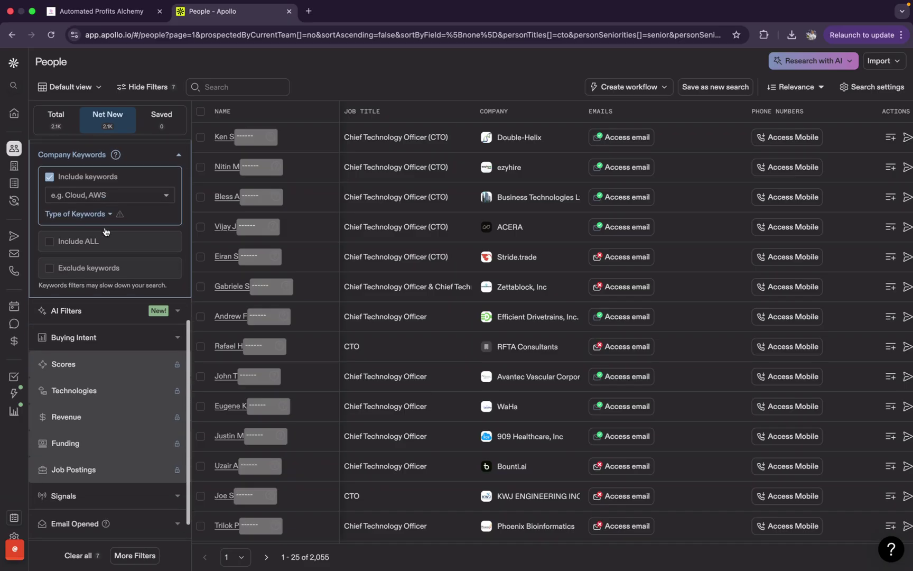
scroll(130, 363, up, 10)
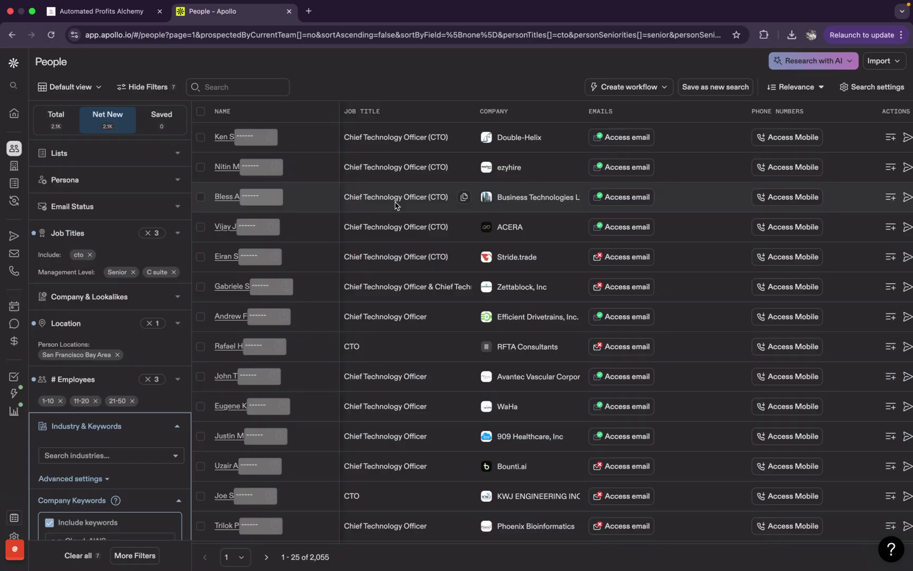
Open the Instant Data Scraper page from the guide post, remove the installed extension and add it to Chrome again
click(93, 12)
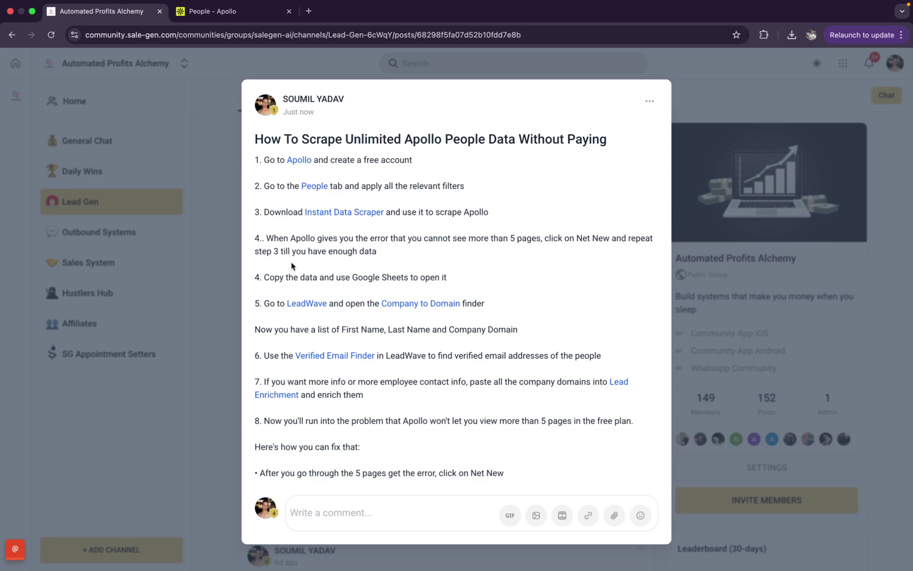
click(366, 218)
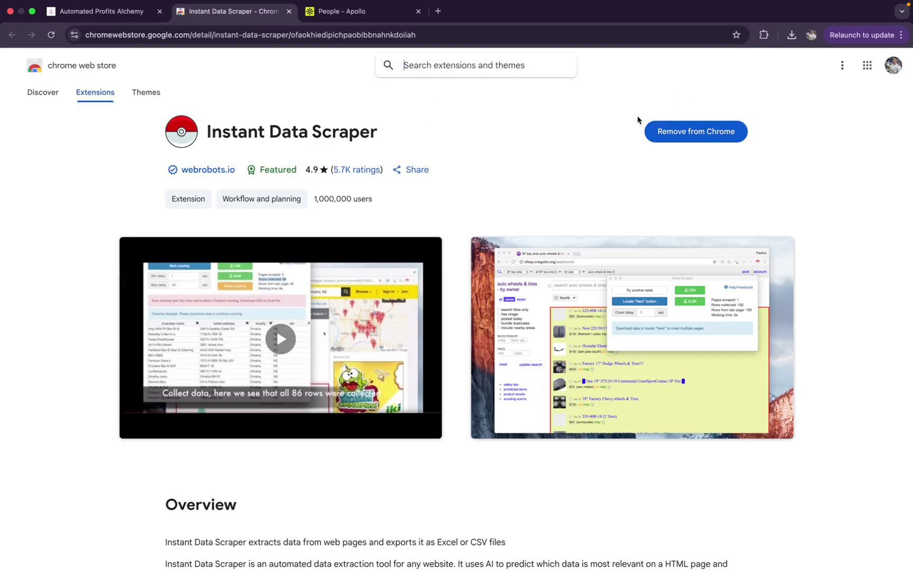
click(679, 127)
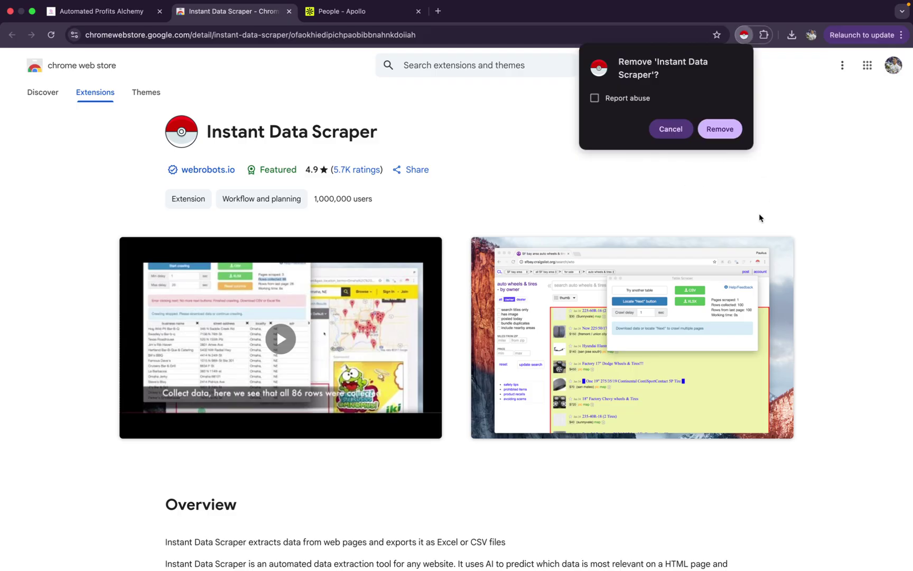
click(721, 130)
click(707, 131)
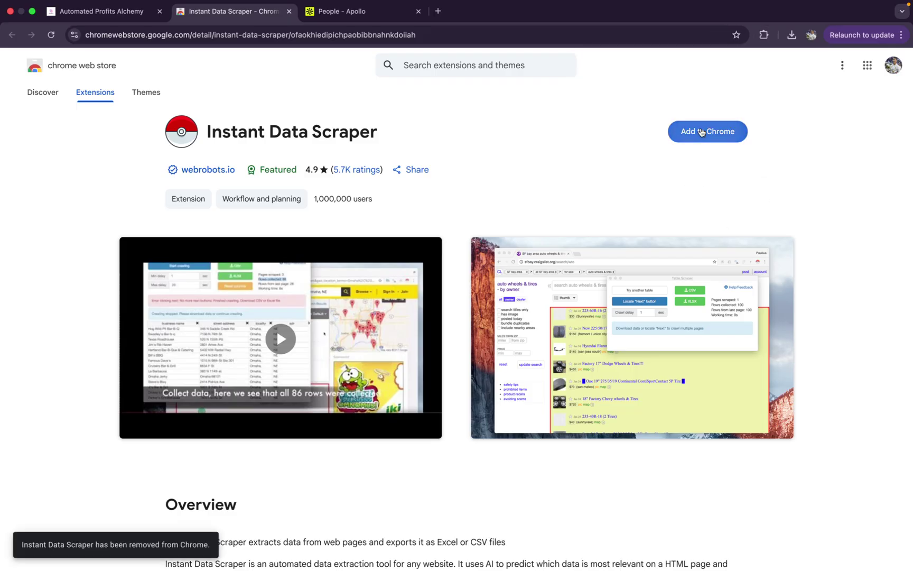
click(546, 353)
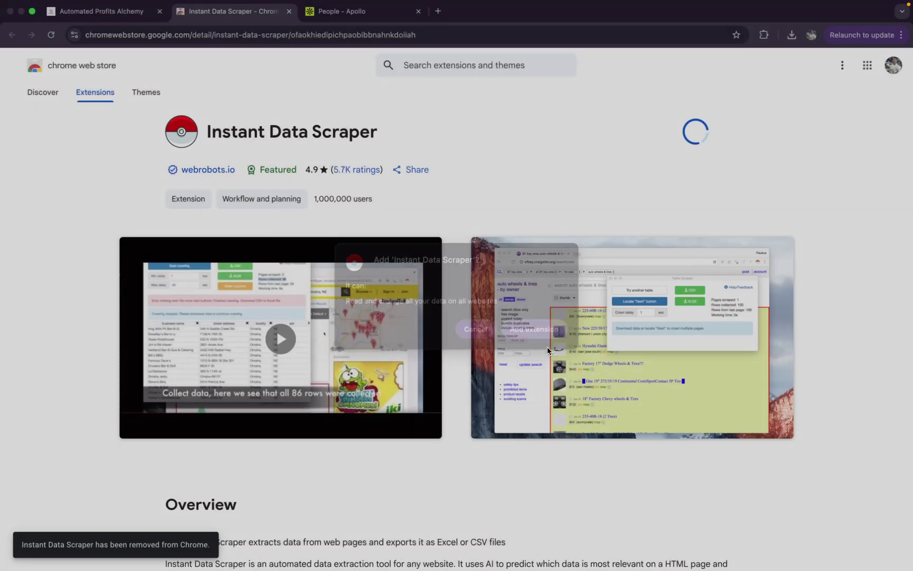
click(291, 13)
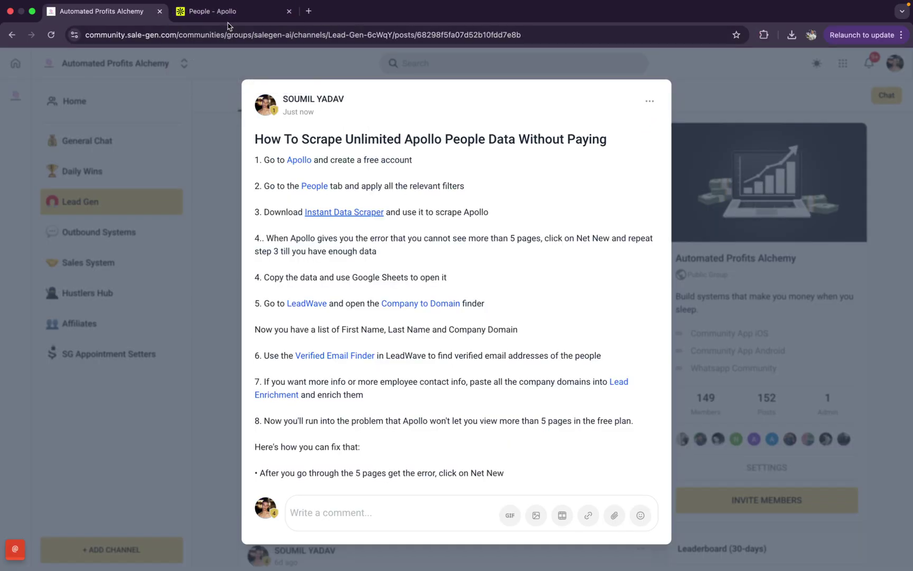
Run the Instant Data Scraper extension on the filtered Apollo people results, closing its first window and relaunching it
click(284, 16)
click(764, 35)
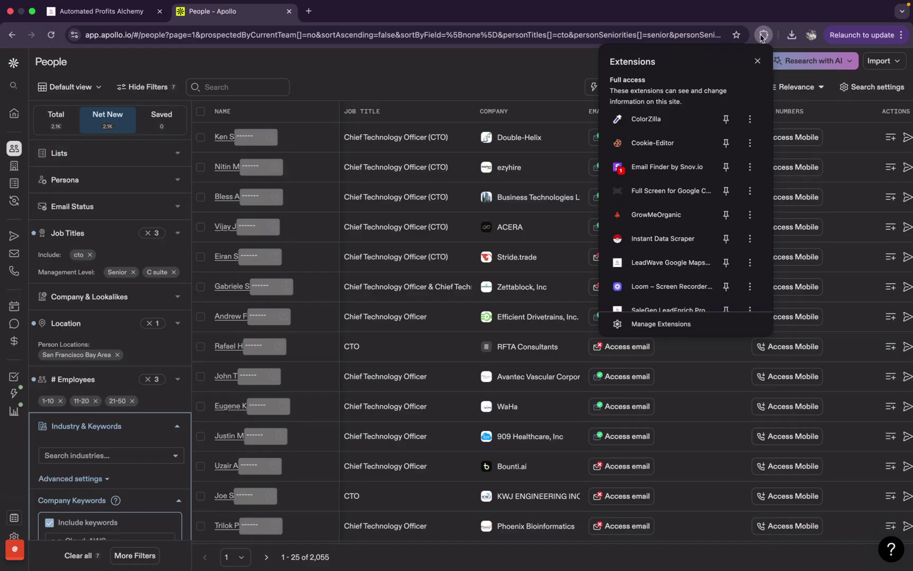
click(656, 239)
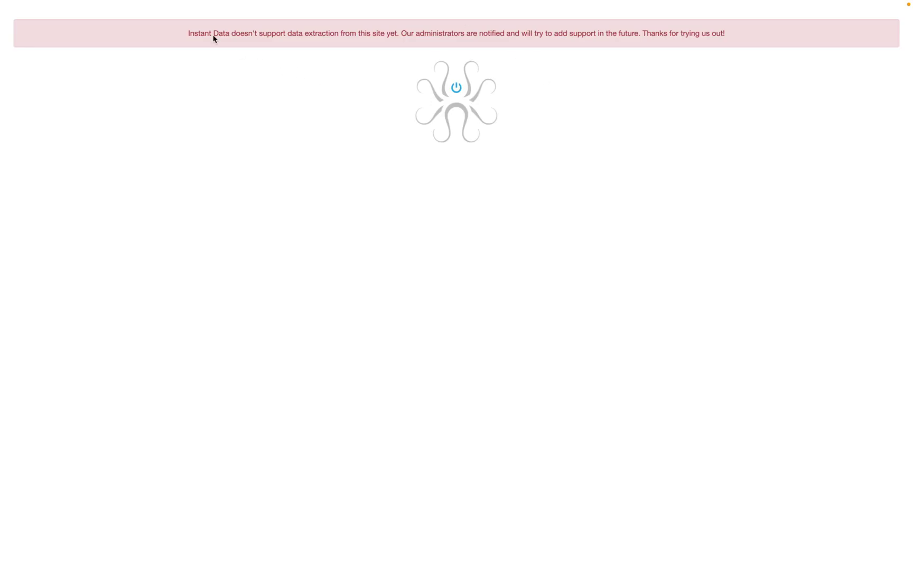
key(super+w)
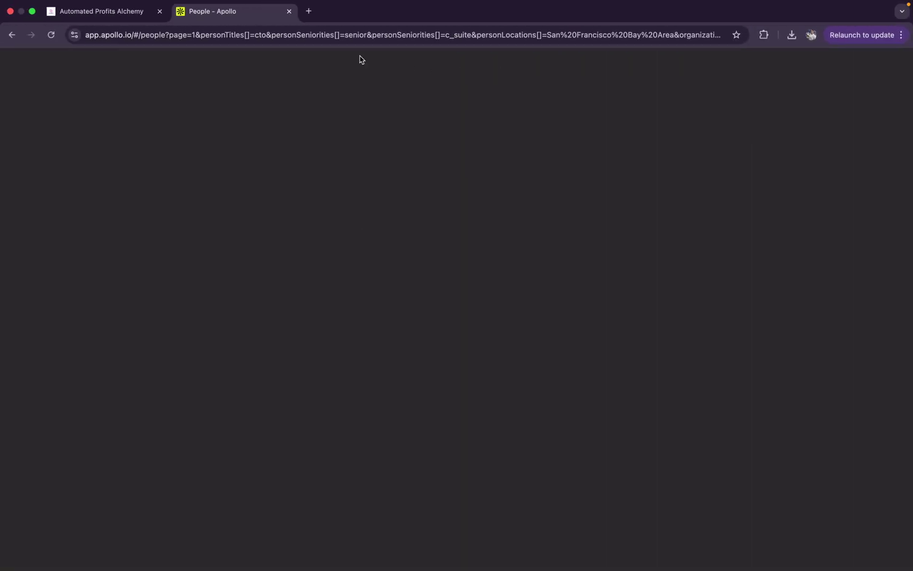
click(764, 35)
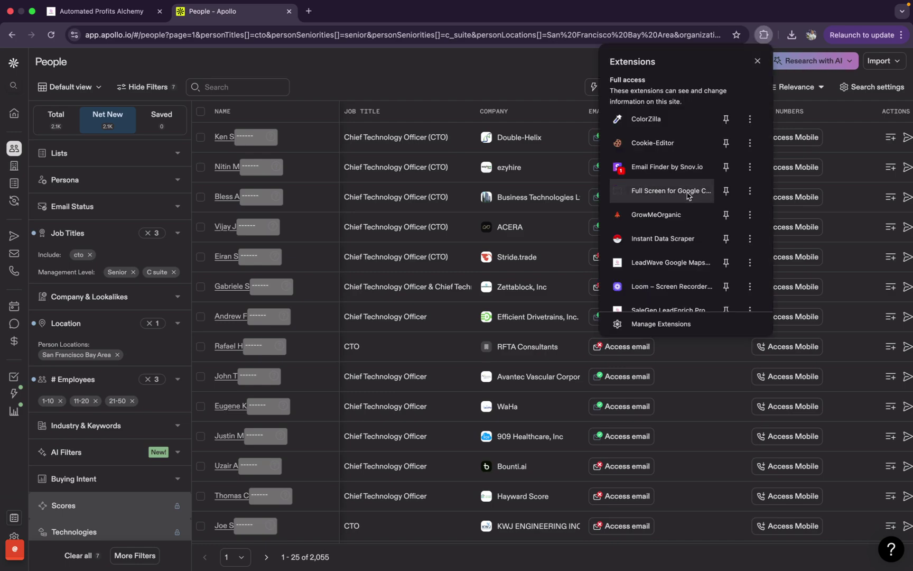
click(667, 238)
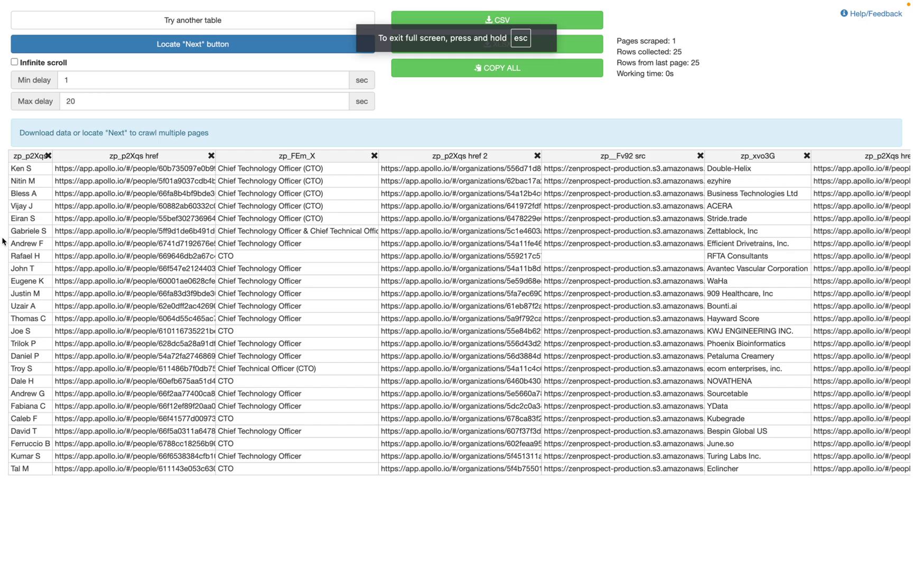
Review the extracted names, job titles, companies and locations, and check them against the highlighted rows in Apollo
click(23, 281)
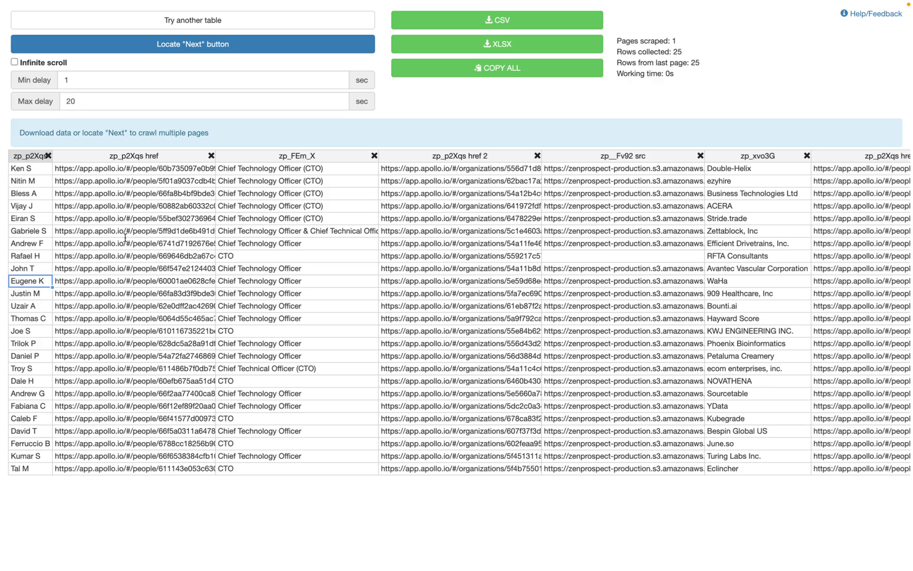
scroll(516, 206, right, 5)
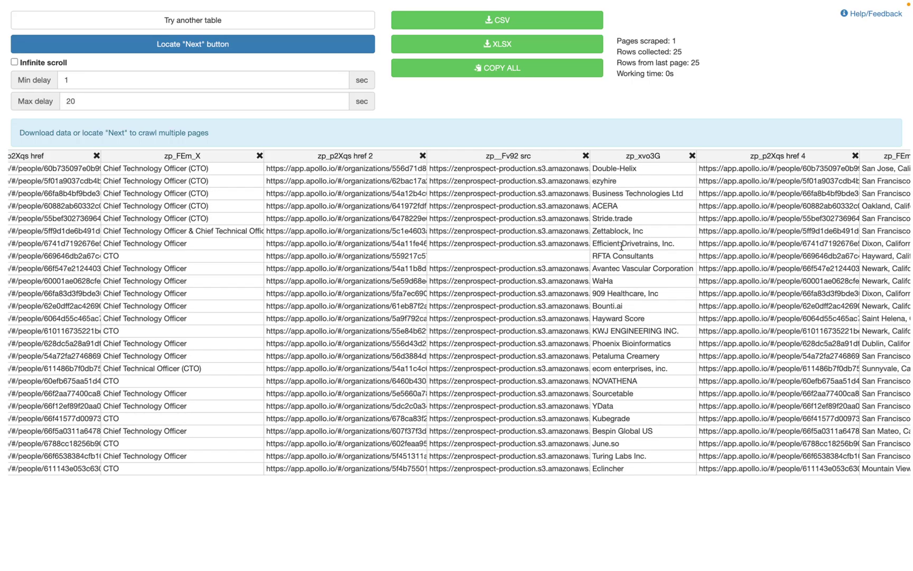
scroll(641, 226, left, 5)
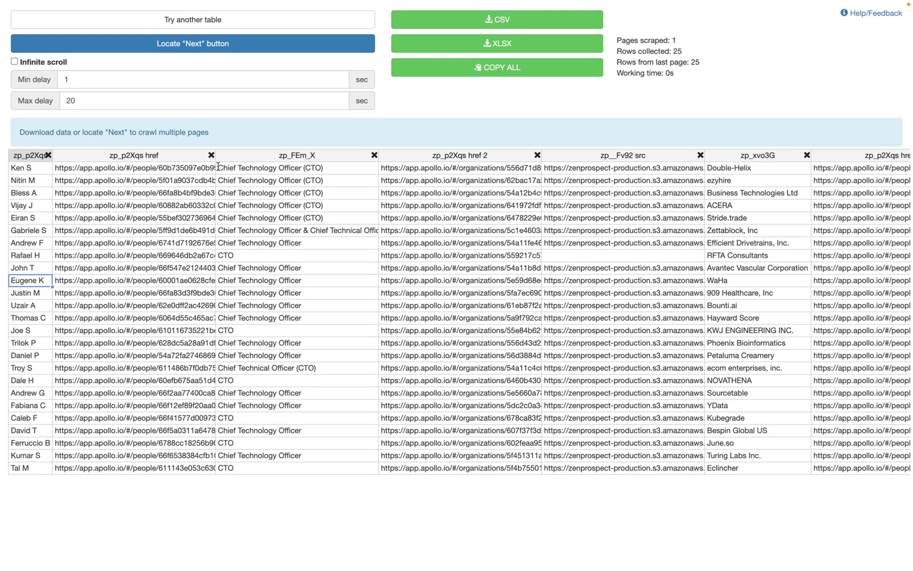
key(ctrl+Up)
key(ctrl+Left)
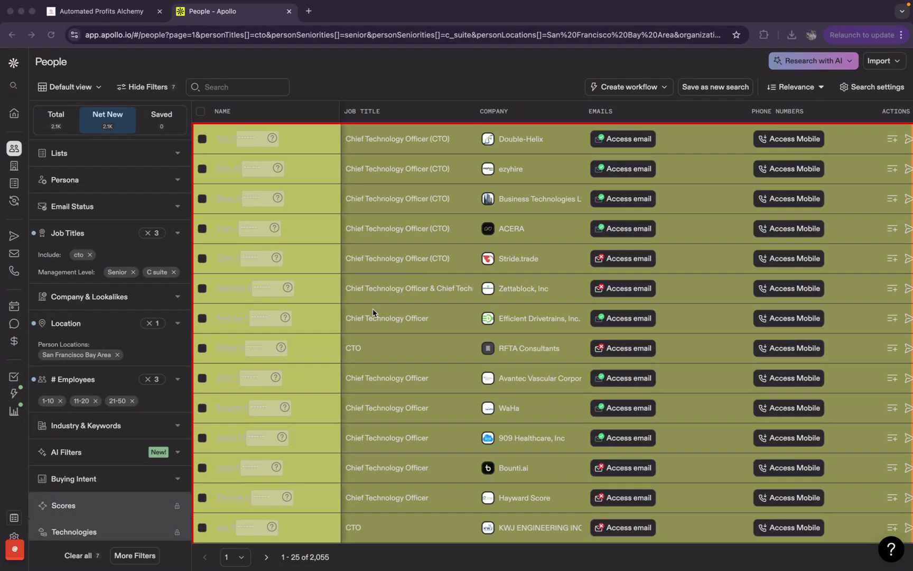
key(ctrl+Up)
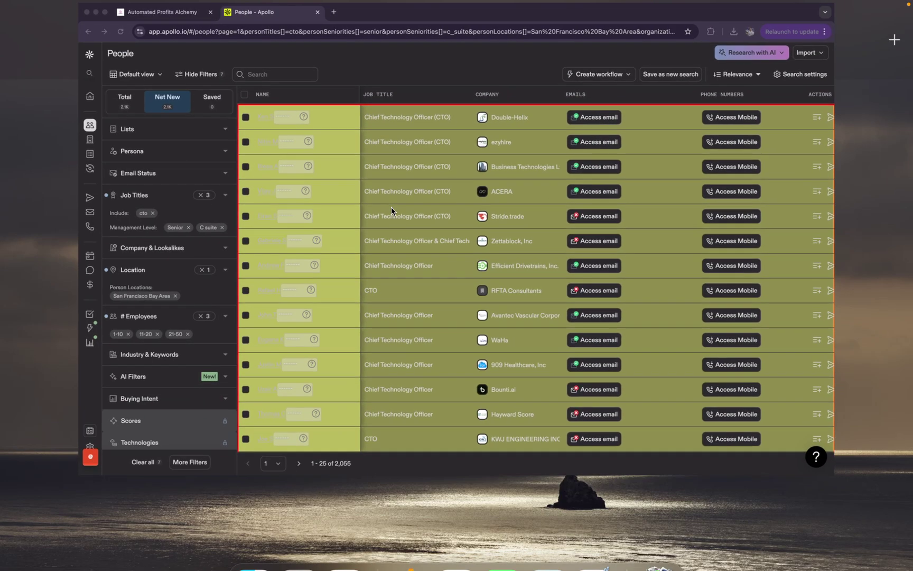
click(539, 24)
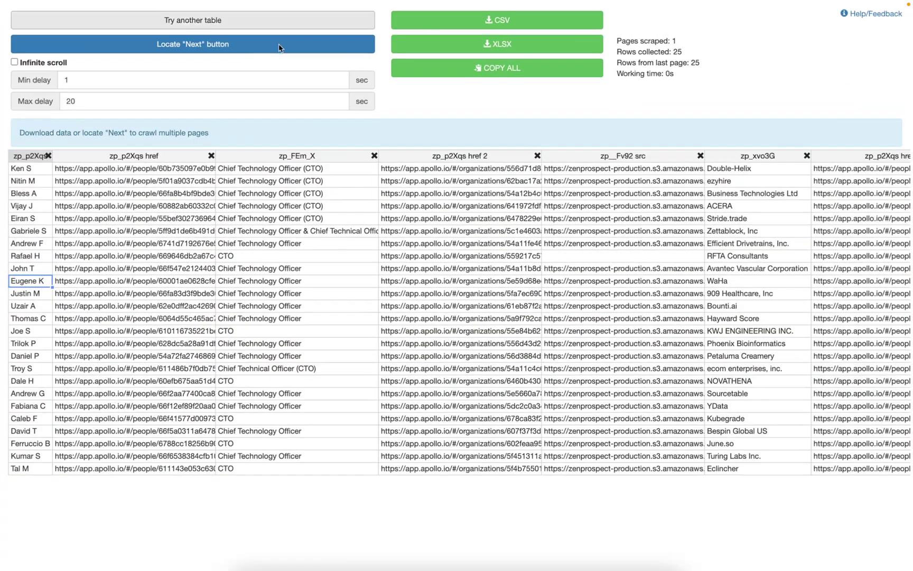
Mark Apollo's next-page arrow as the scraper's "Next" element and start crawling
click(210, 49)
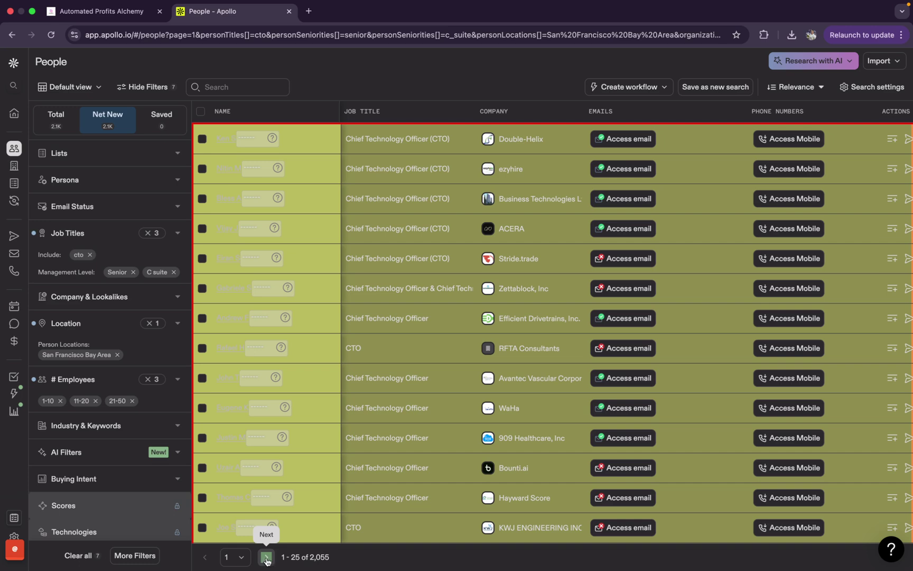
click(266, 558)
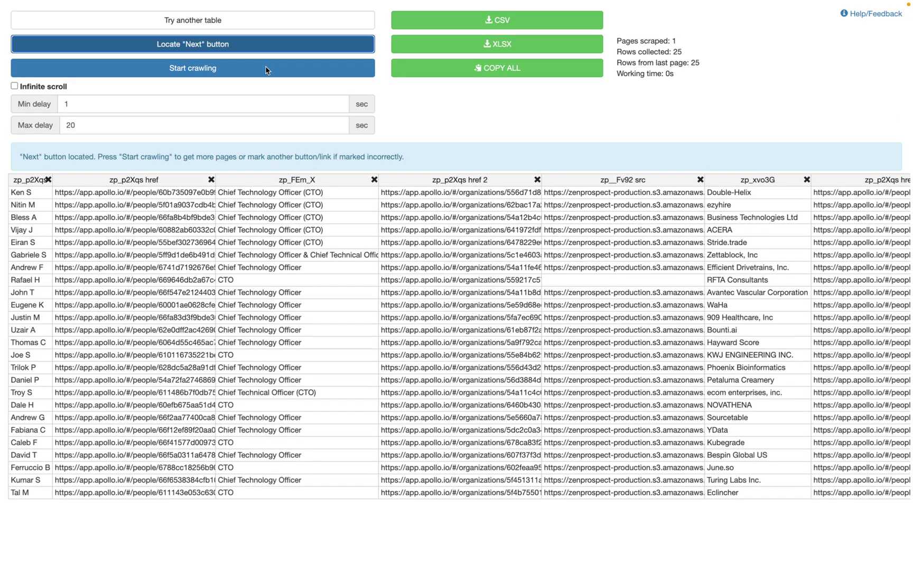
click(260, 74)
Switch to the Apollo window and watch the crawl advance through the result pages
key(ctrl+Up)
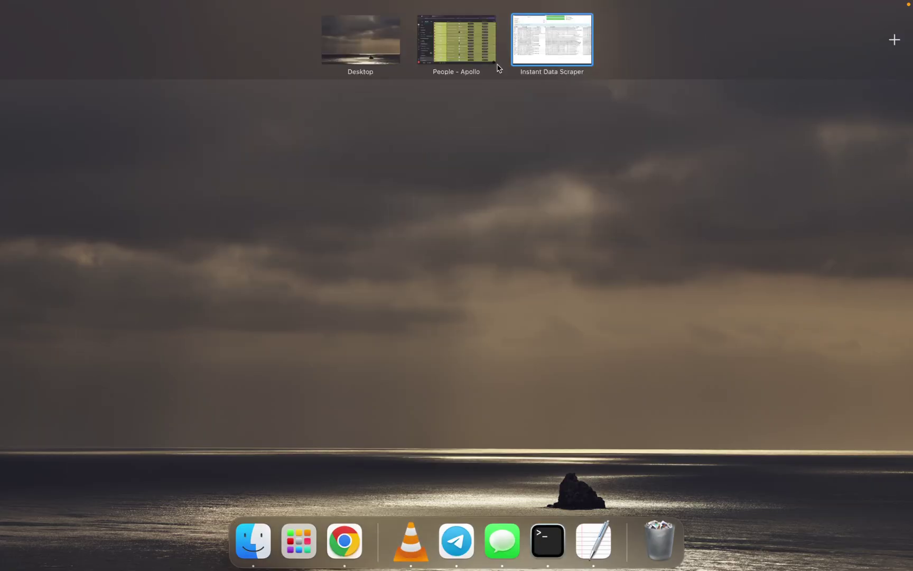
click(491, 52)
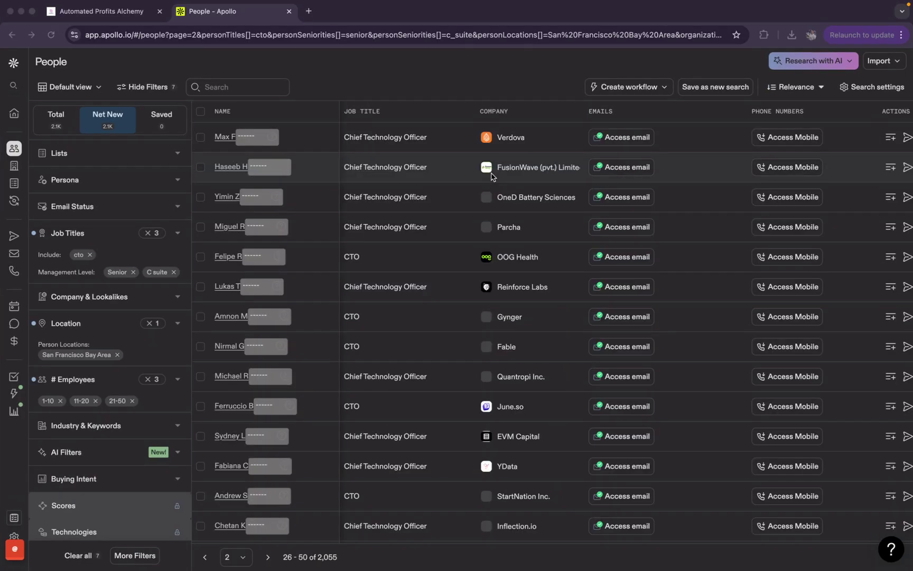
key(Right)
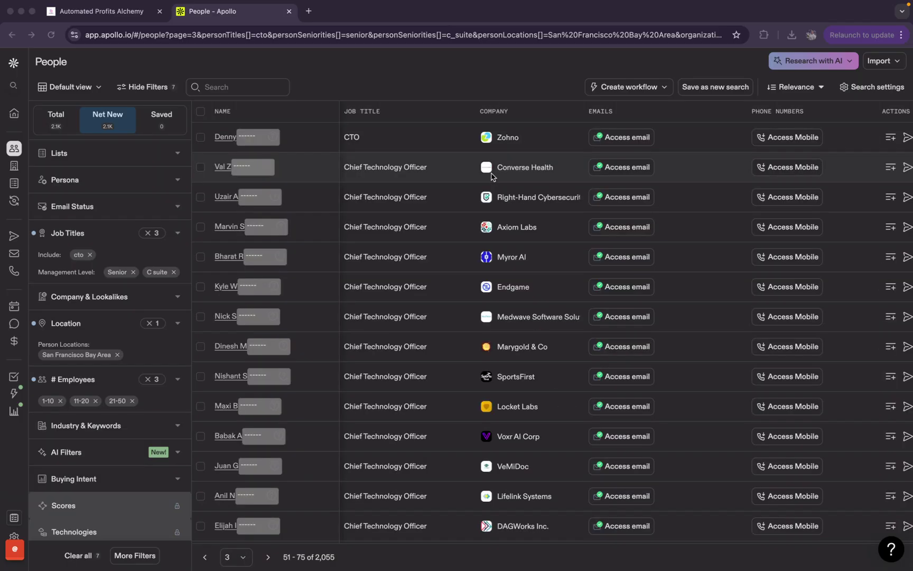
key(Right)
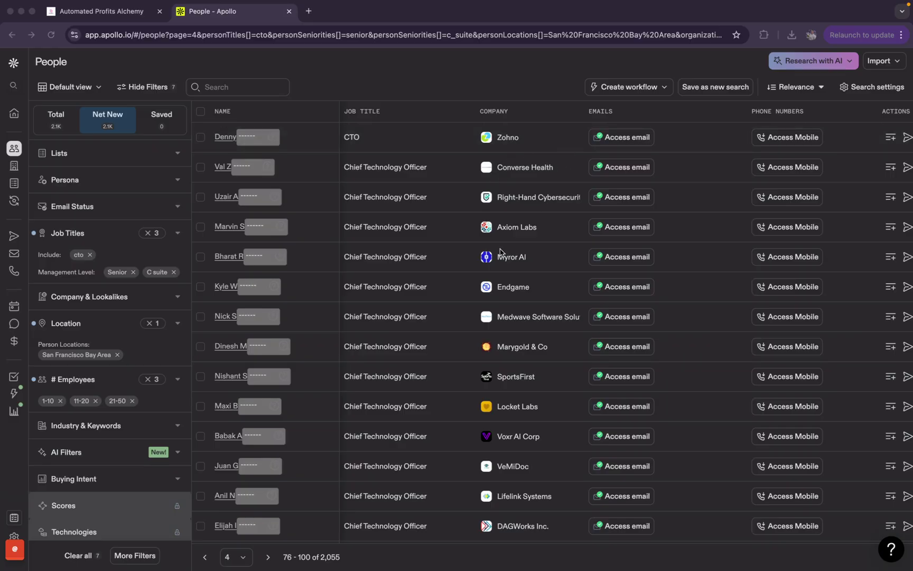
Launch Instant Data Scraper again on page 4 of the Apollo results and mark the next-page arrow as "Next"
click(762, 35)
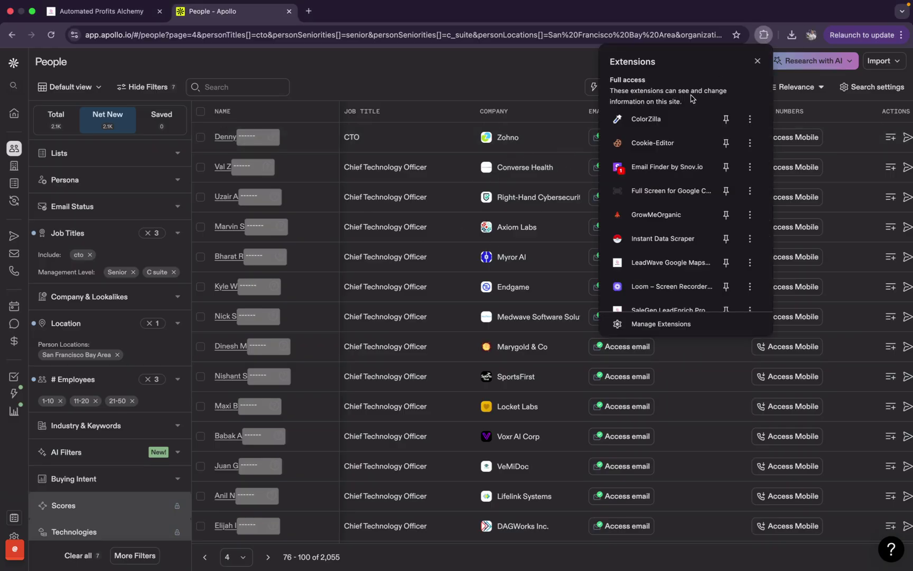
click(649, 238)
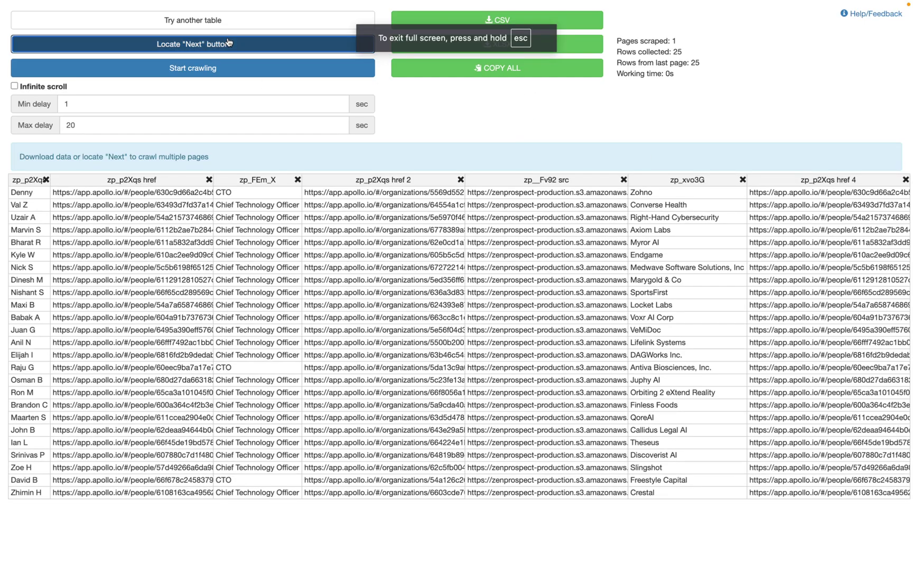
click(229, 43)
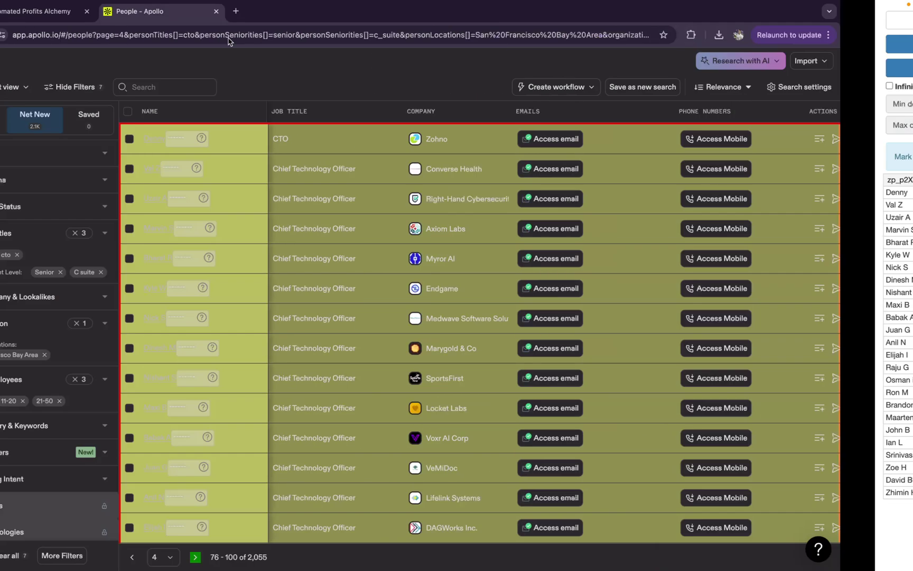
click(268, 559)
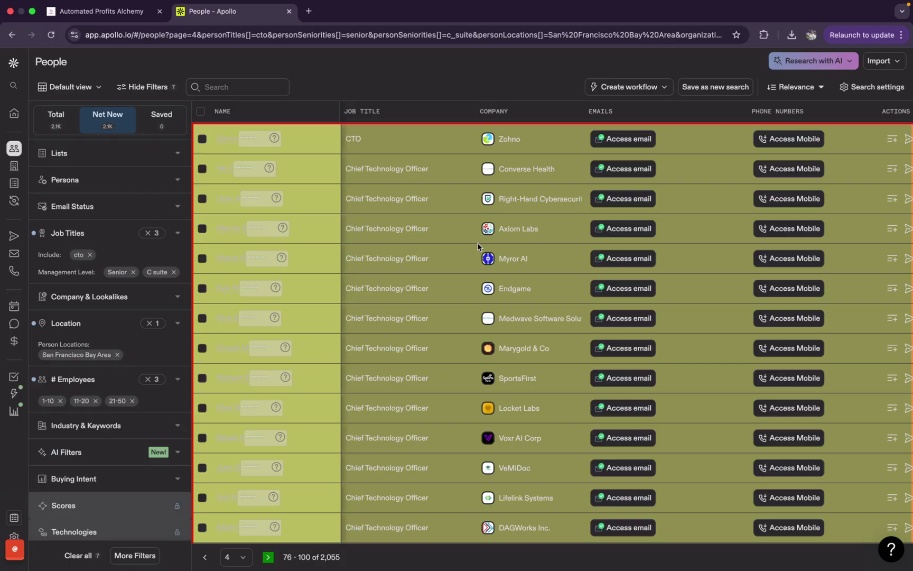
Stop the running crawl in the first Instant Data Scraper window
key(ctrl+Up)
click(583, 50)
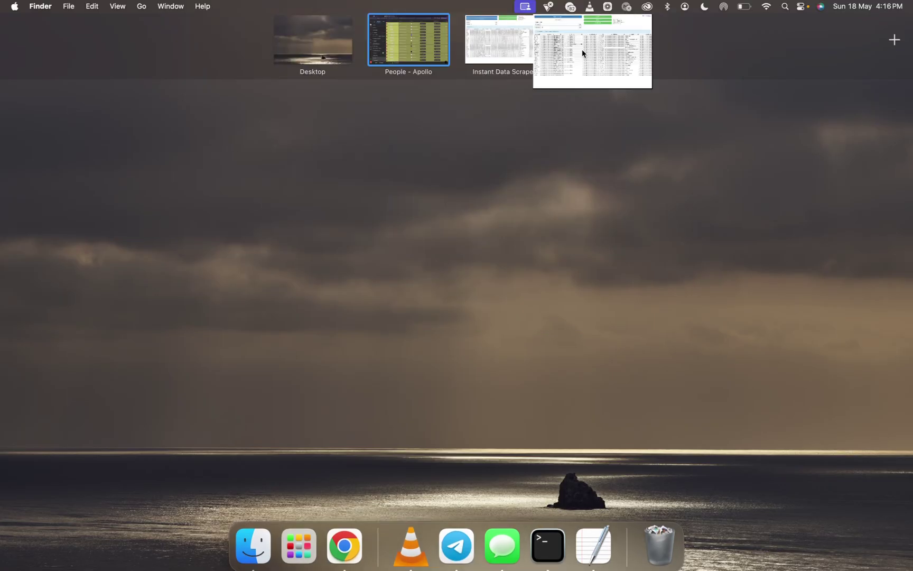
click(254, 40)
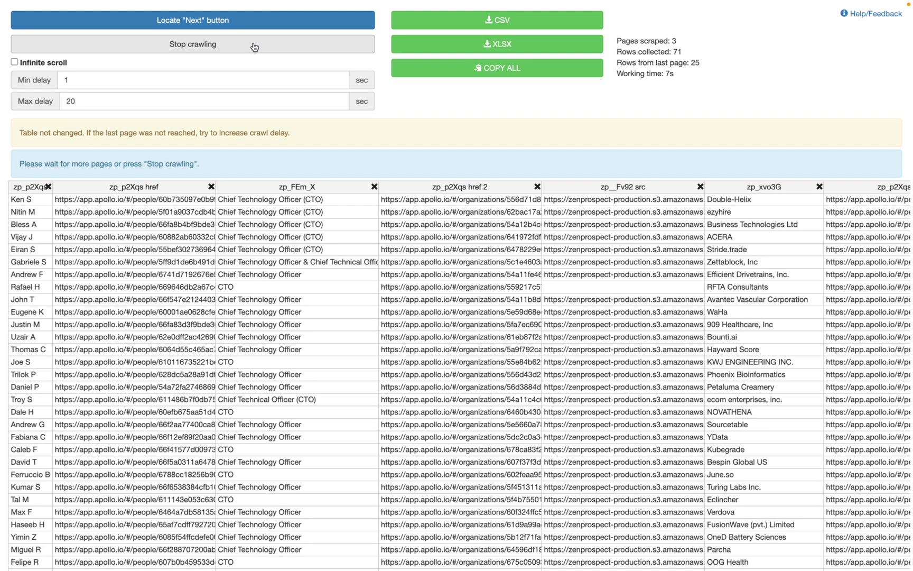
Switch to the second Instant Data Scraper window and start crawling from page 4 of the Apollo results
key(ctrl+Up)
click(480, 38)
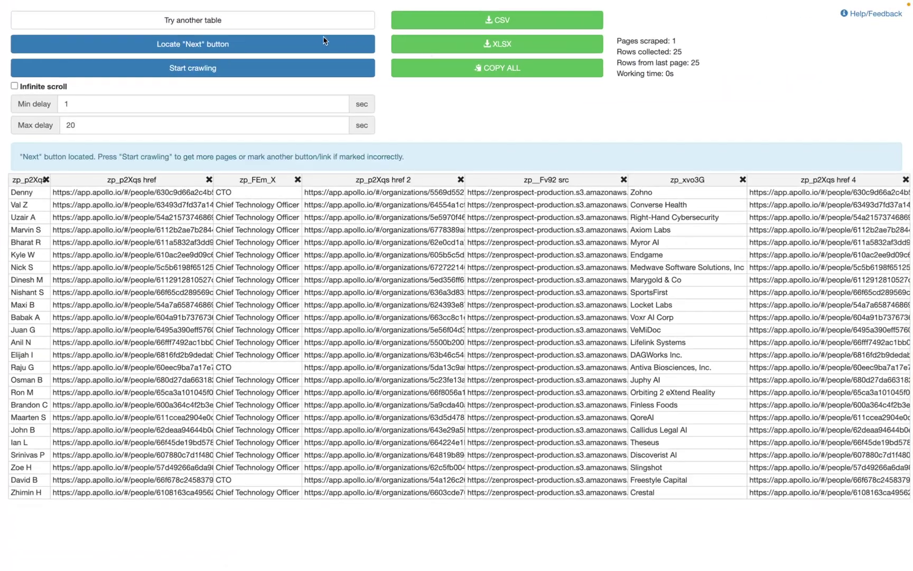
click(304, 67)
key(ctrl+Up)
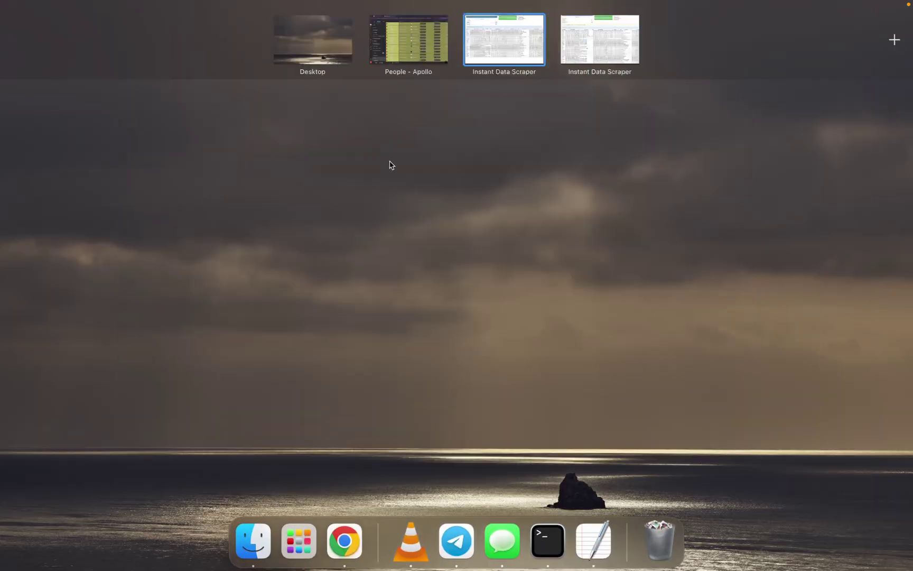
Check the crawl in the Apollo and Instant Data Scraper windows and read the free-plan page limit error
click(433, 51)
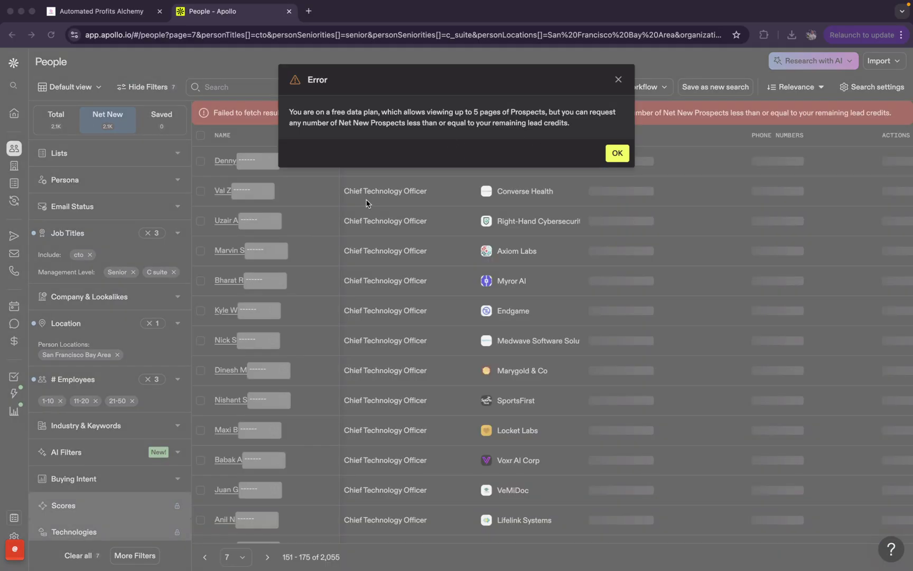
key(ctrl+Up)
click(496, 56)
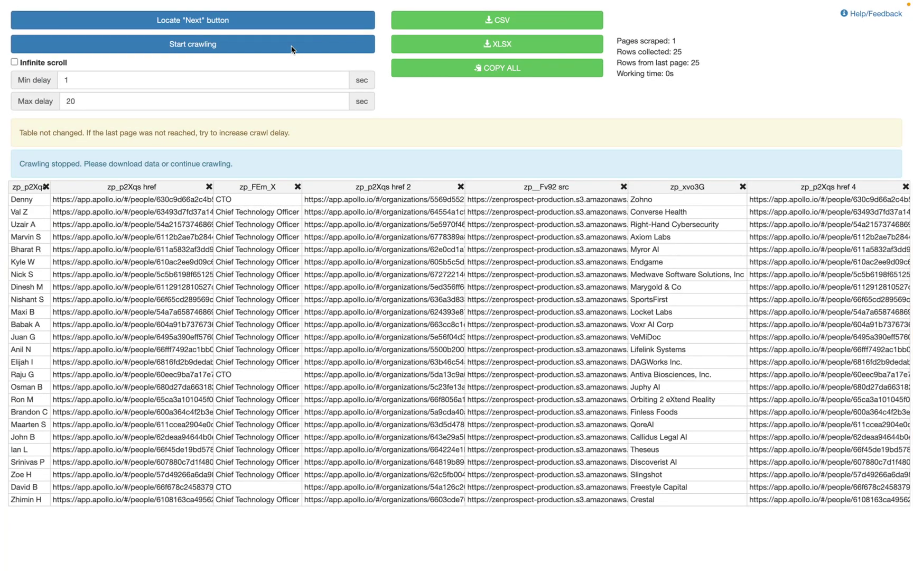
key(ctrl+Up)
click(430, 47)
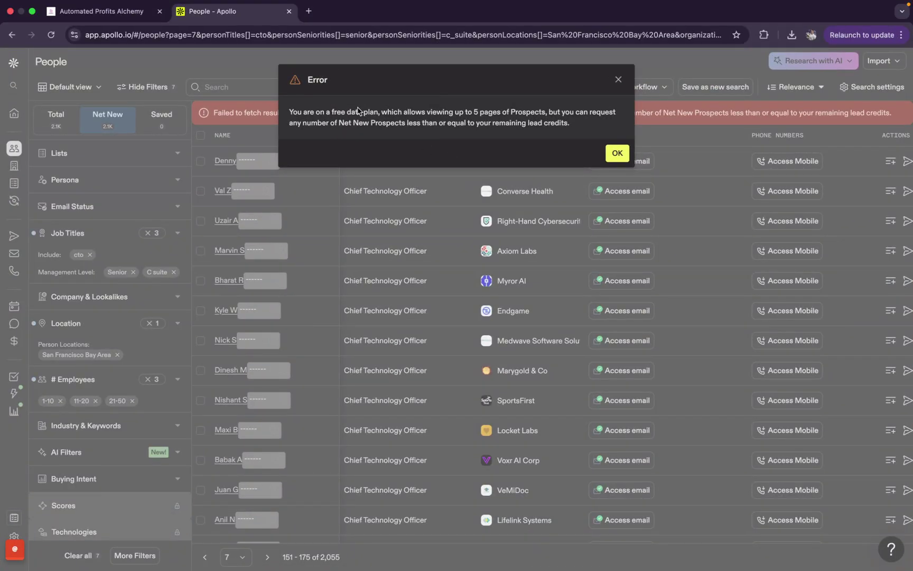
drag(310, 107, 564, 132)
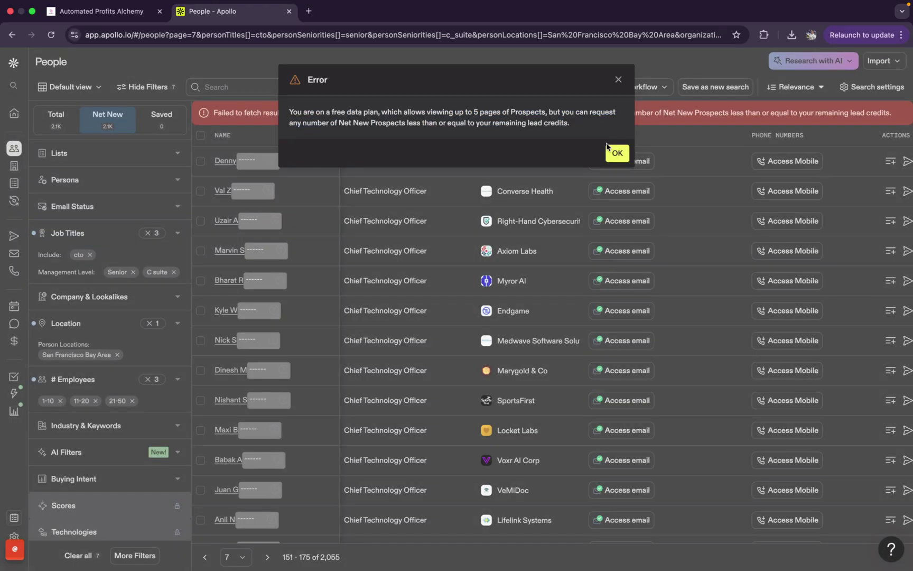
Dismiss the Apollo error and return to page 1 by switching the results to Total and back to Net New
click(613, 154)
click(65, 118)
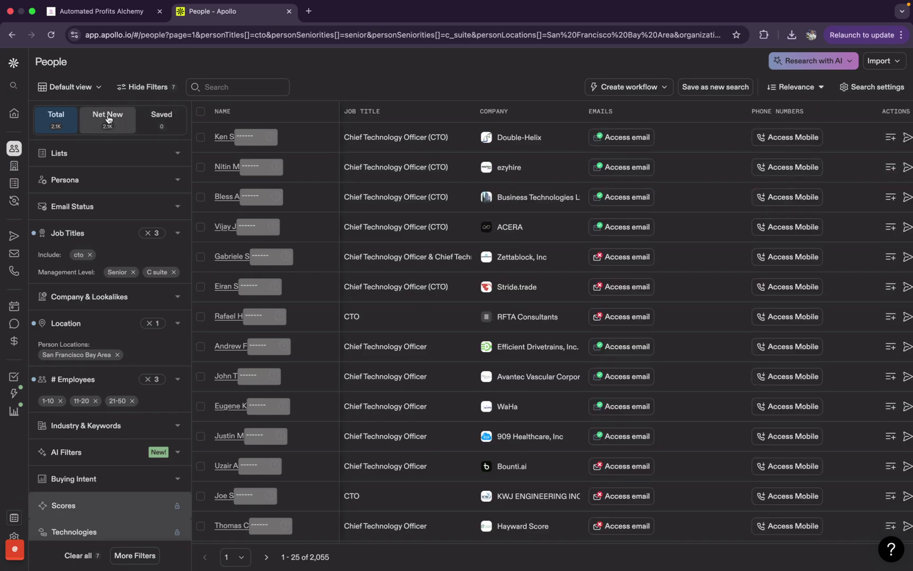
click(107, 121)
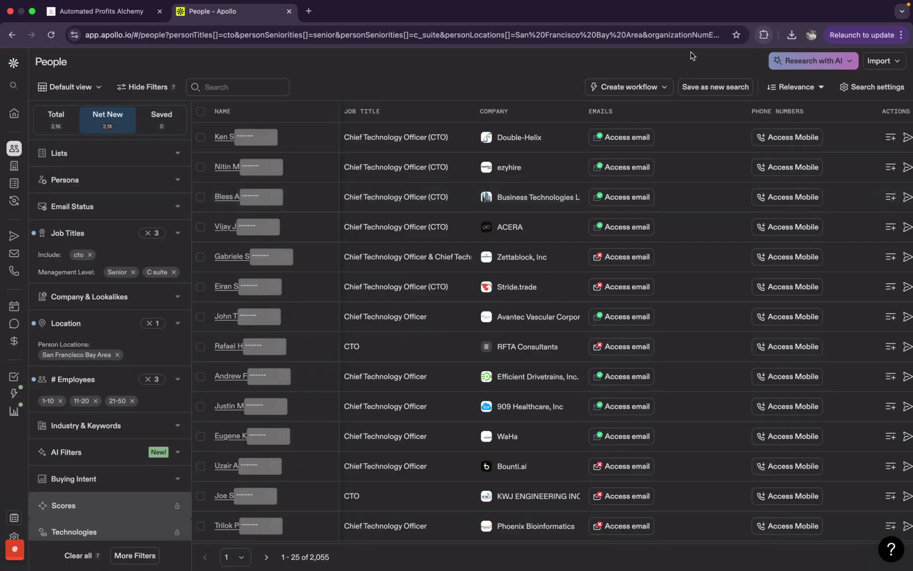
Switch to the Instant Data Scraper window, start crawling again, and return to the Apollo window
key(ctrl+Up)
click(515, 39)
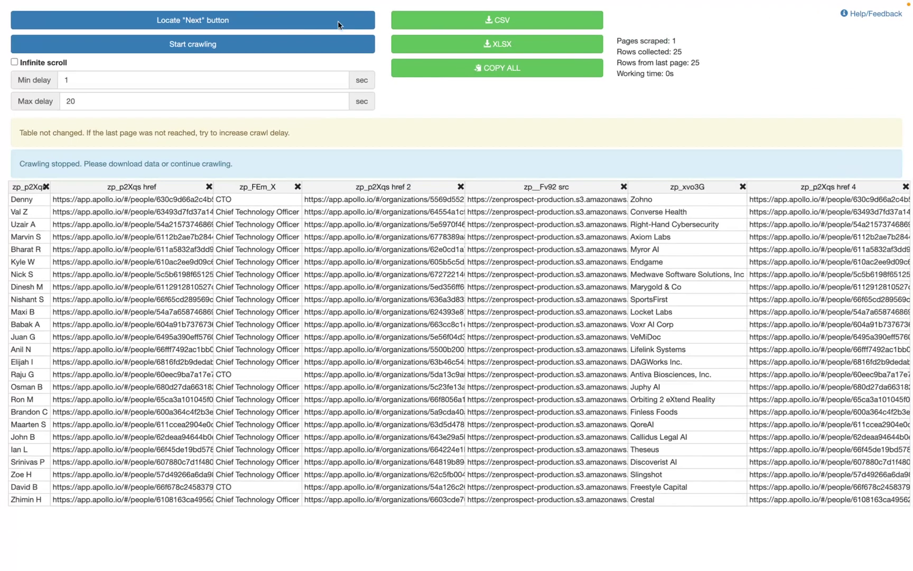
click(261, 47)
key(ctrl+Up)
click(443, 34)
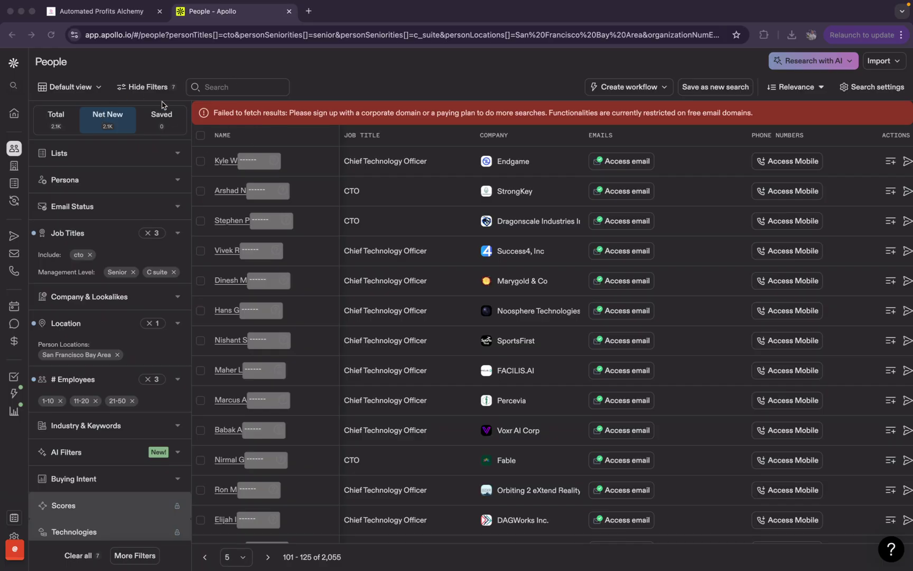
Reset the Apollo results through Total and Net New, restart the Instant Data Scraper crawl, and return to Apollo
click(63, 118)
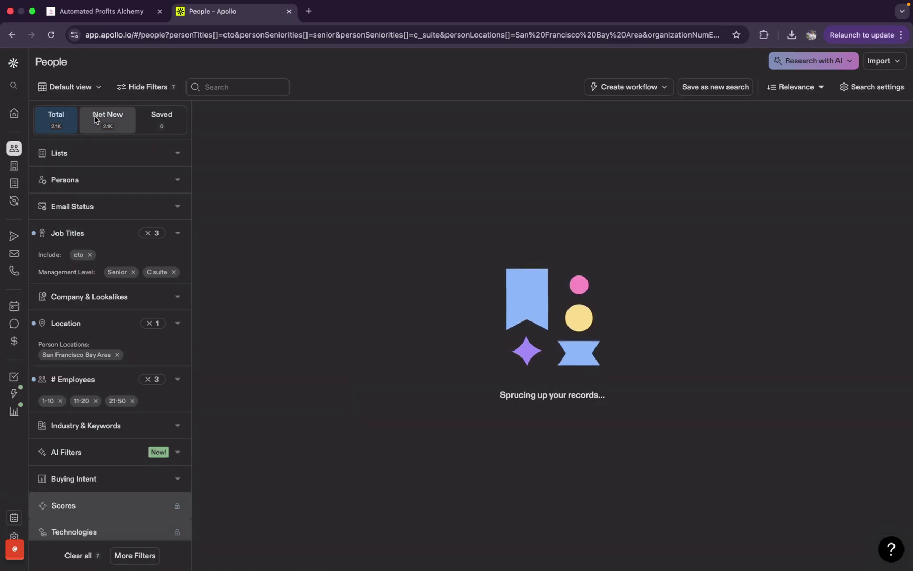
click(96, 118)
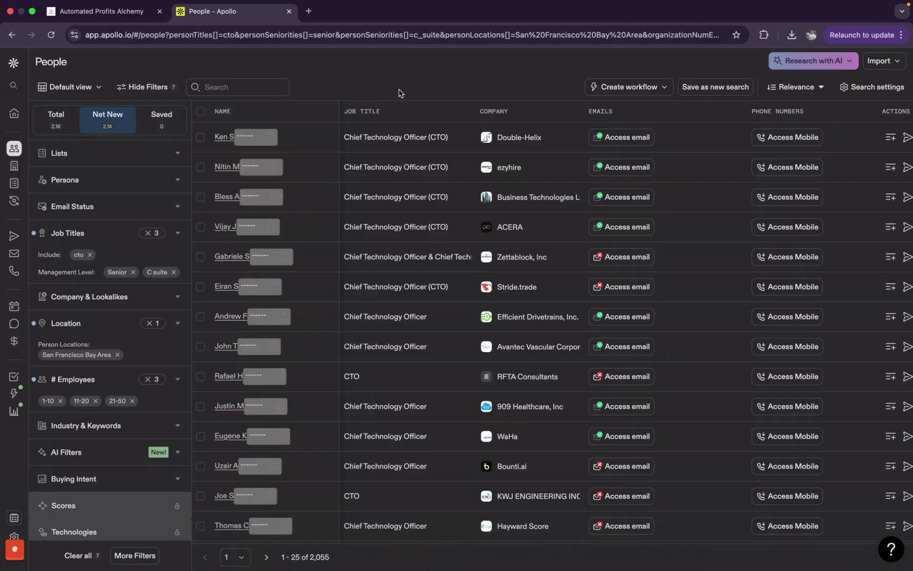
key(ctrl+Up)
click(519, 43)
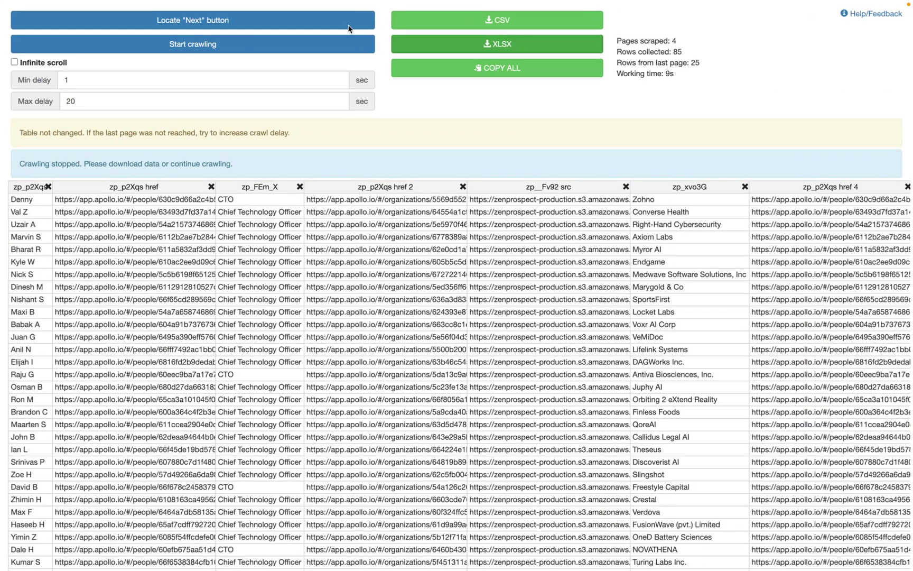
click(298, 48)
key(ctrl+Up)
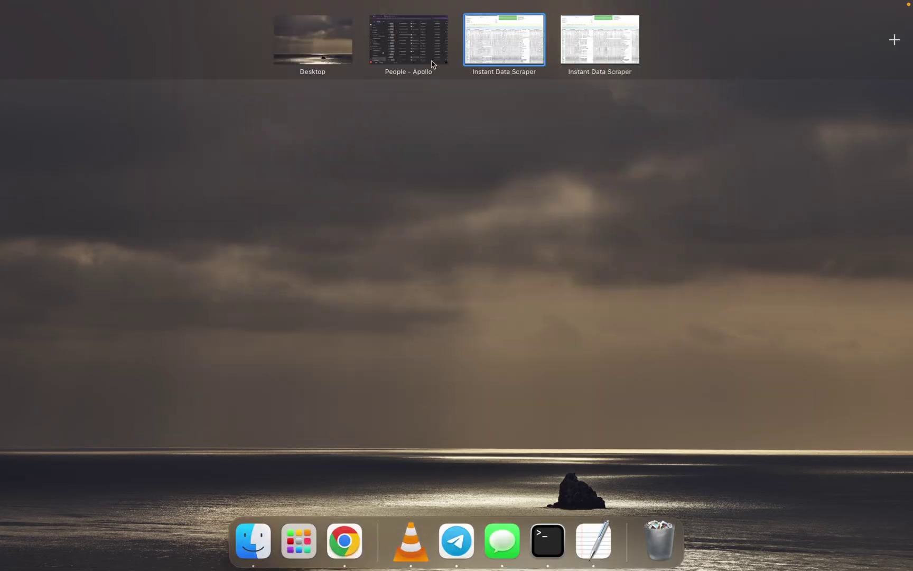
click(434, 61)
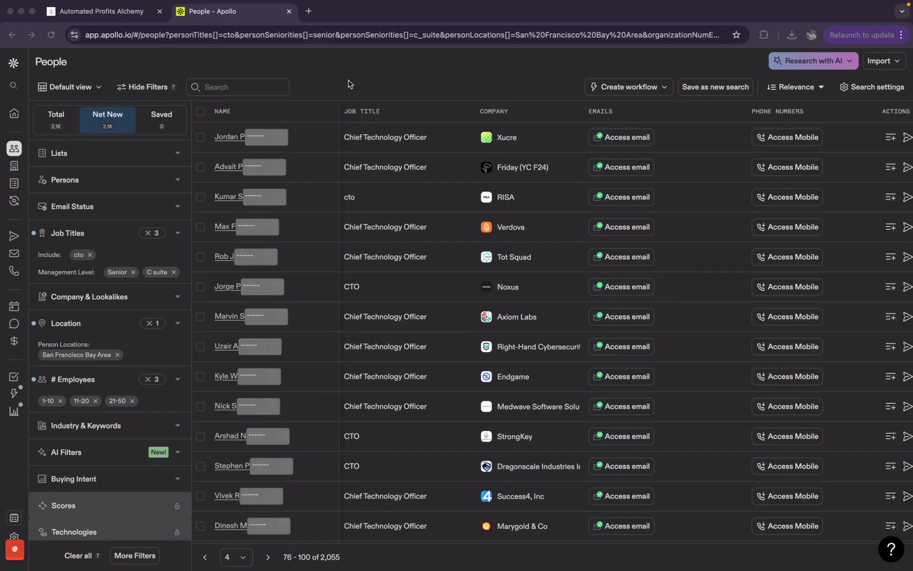
Open Google Sheets in a new browser tab and create a blank spreadsheet
key(ctrl+Up)
click(348, 84)
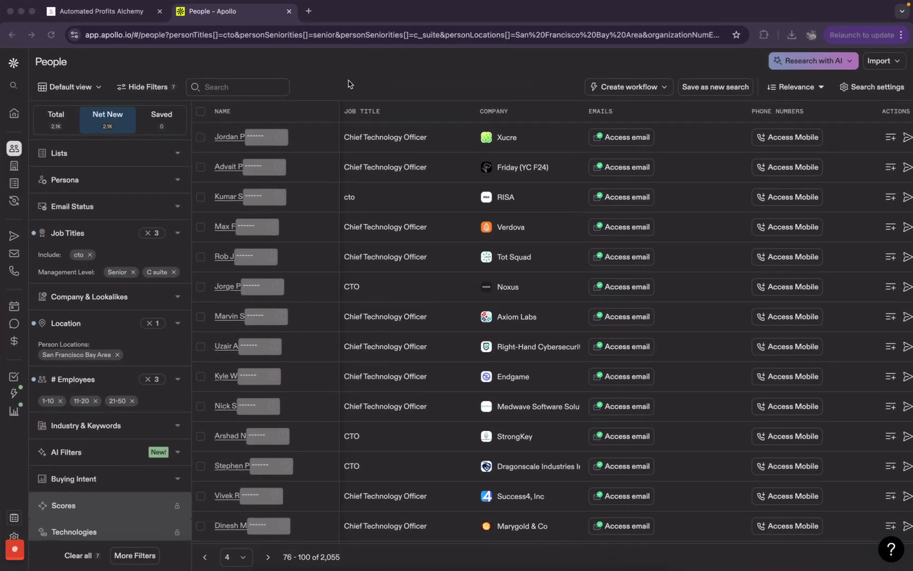
click(314, 12)
text(shee)
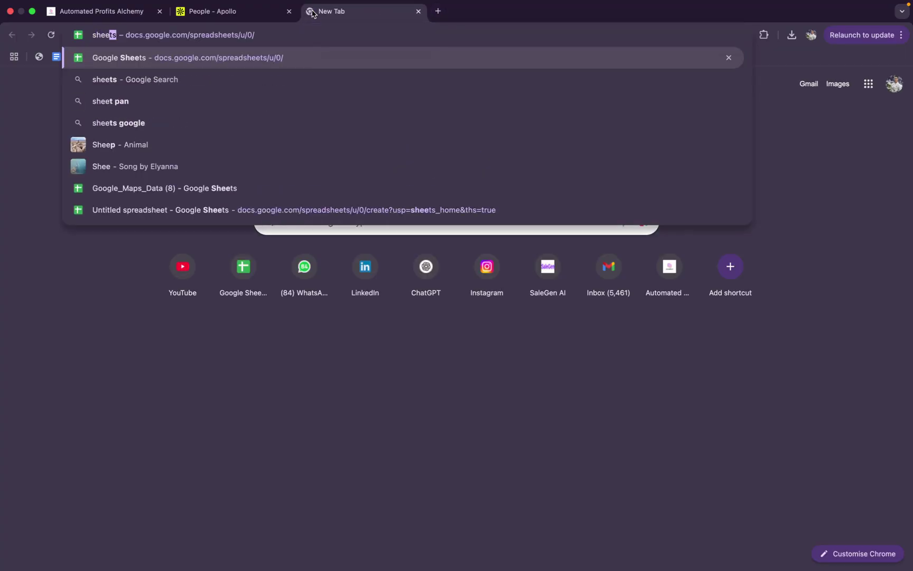
key(Return)
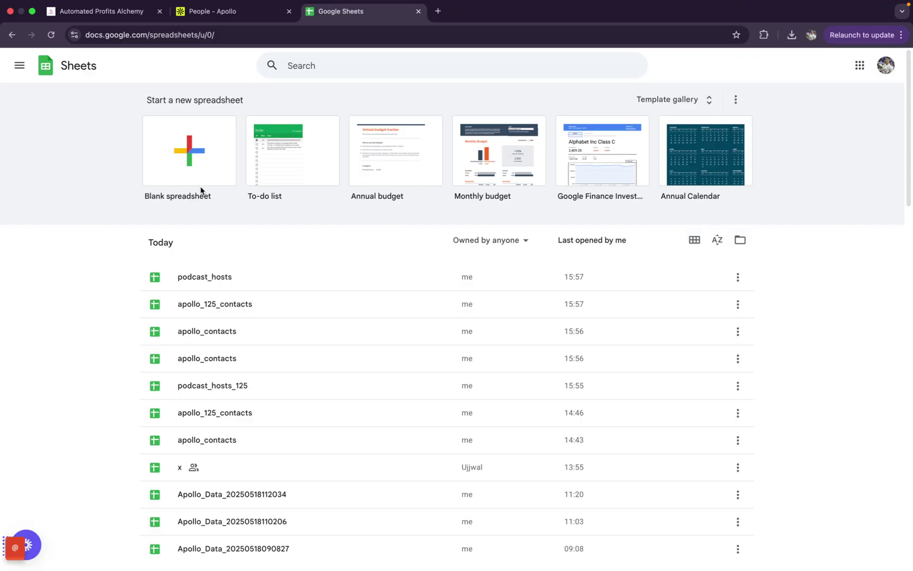
Switch to the Instant Data Scraper window, review the collected rows, and return to the spreadsheet window
key(ctrl+Up)
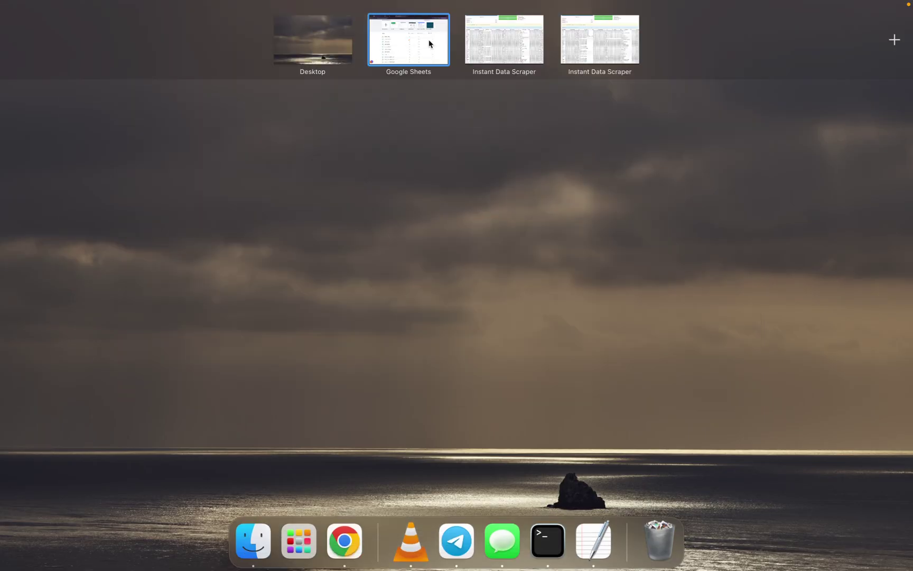
click(505, 44)
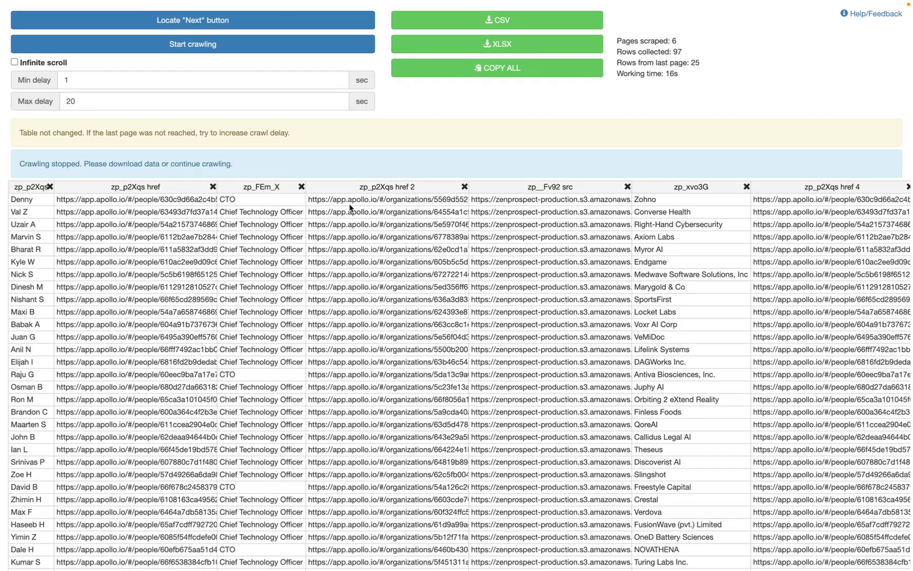
scroll(350, 207, down, 15)
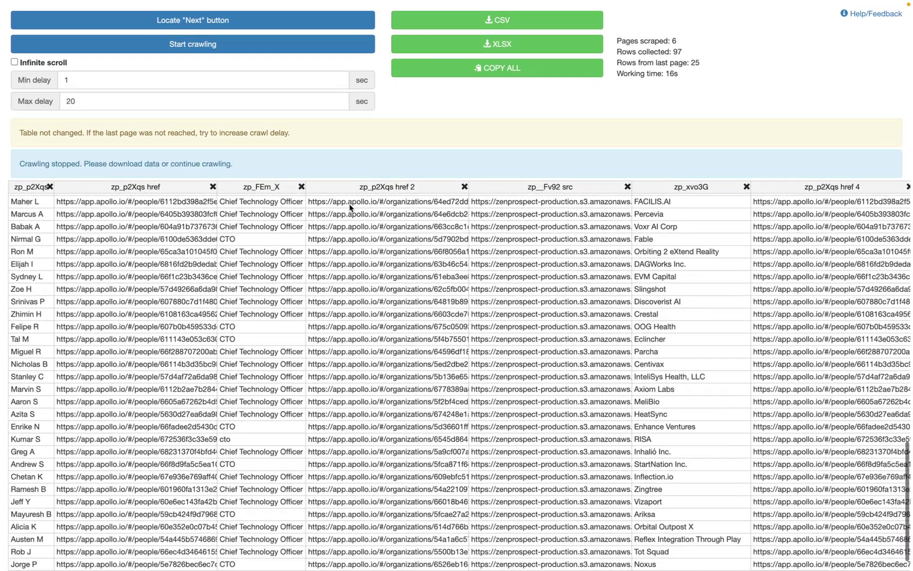
key(ctrl+Up)
click(424, 32)
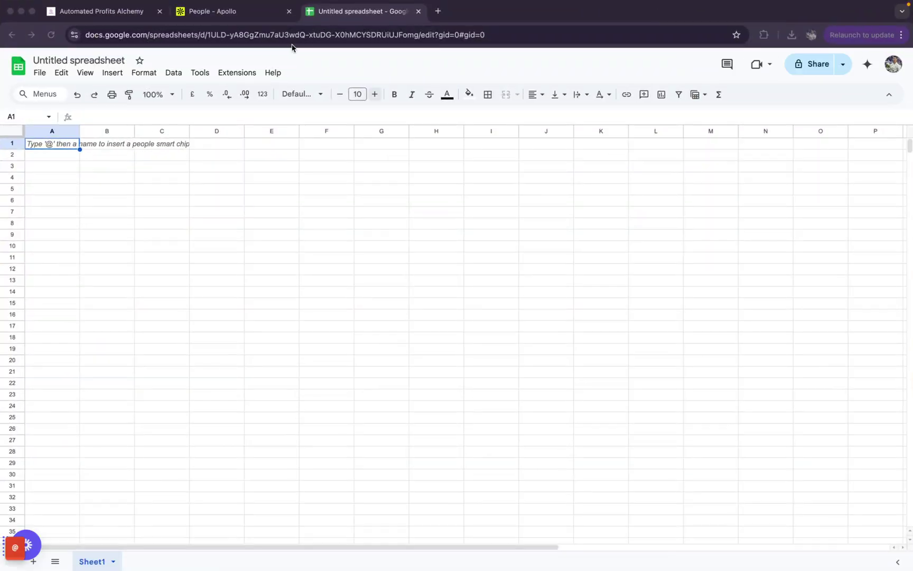
Return to Apollo, toggle the results from Total to Net New to get back to page 1, and look through the list
click(238, 16)
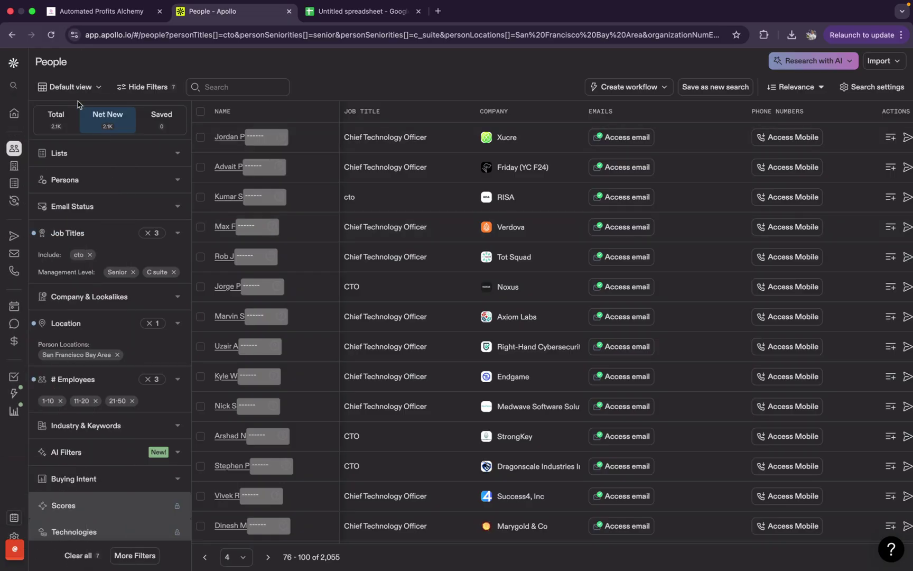
click(77, 128)
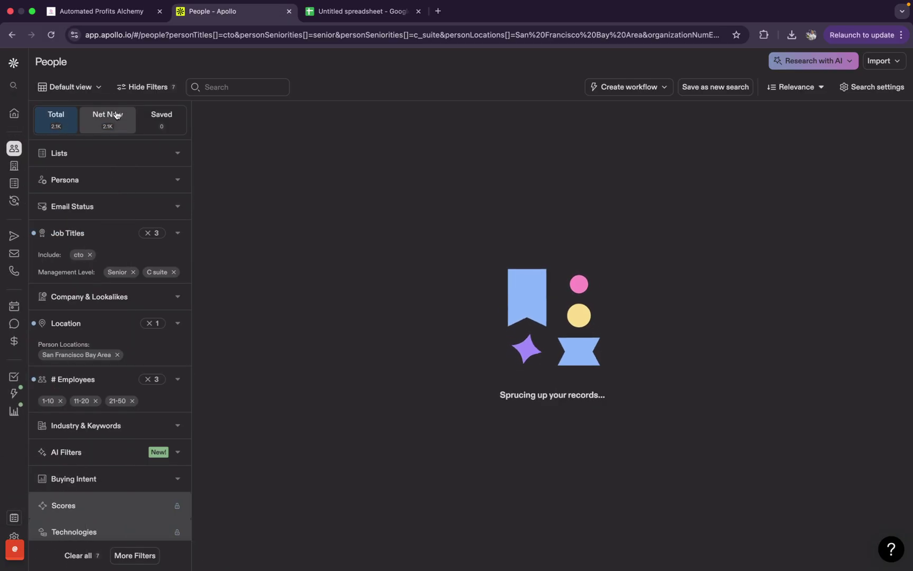
click(111, 118)
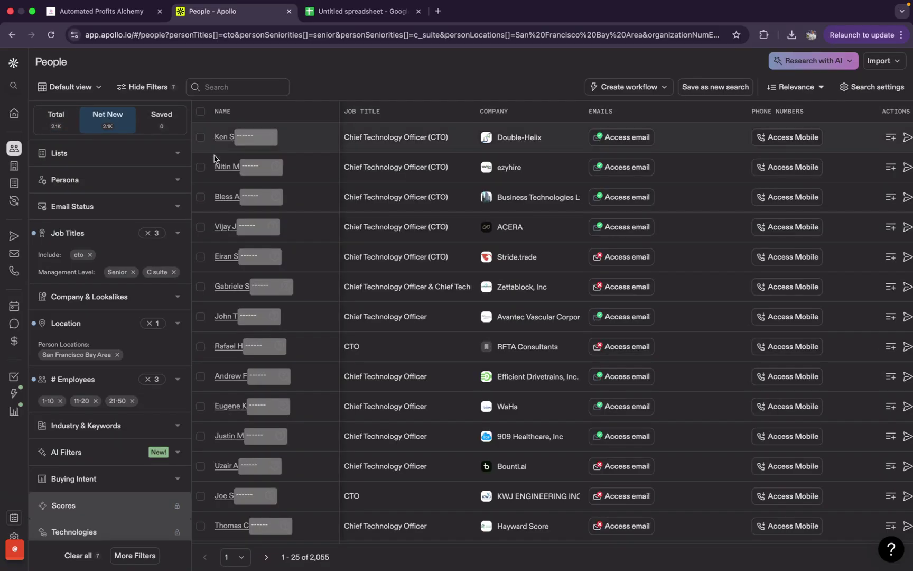
scroll(230, 160, down, 6)
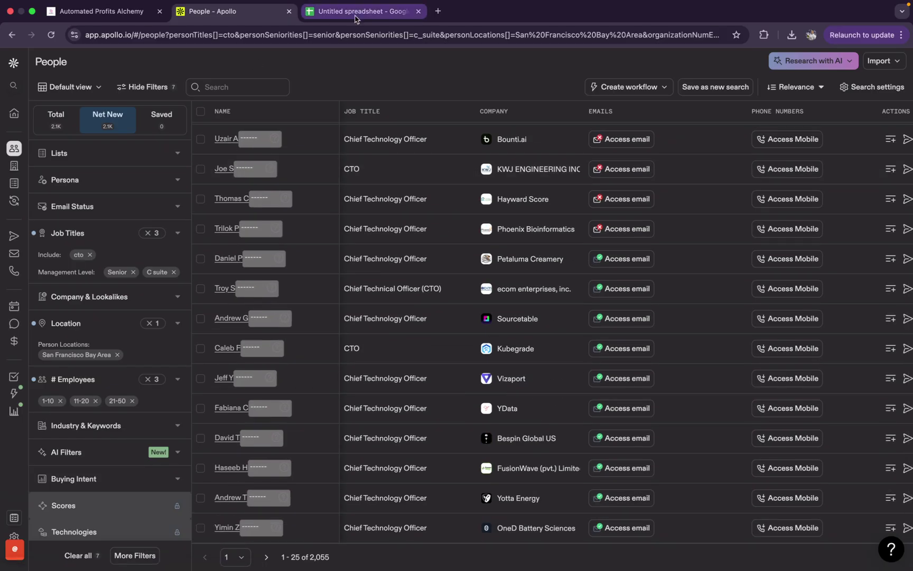
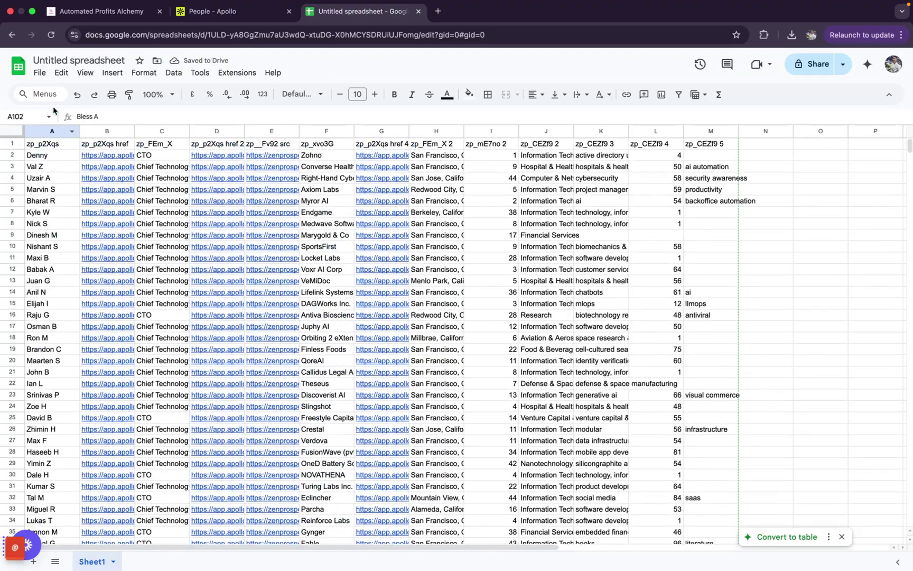
Remove the duplicates from column A of the spreadsheet holding the scraped data
click(52, 131)
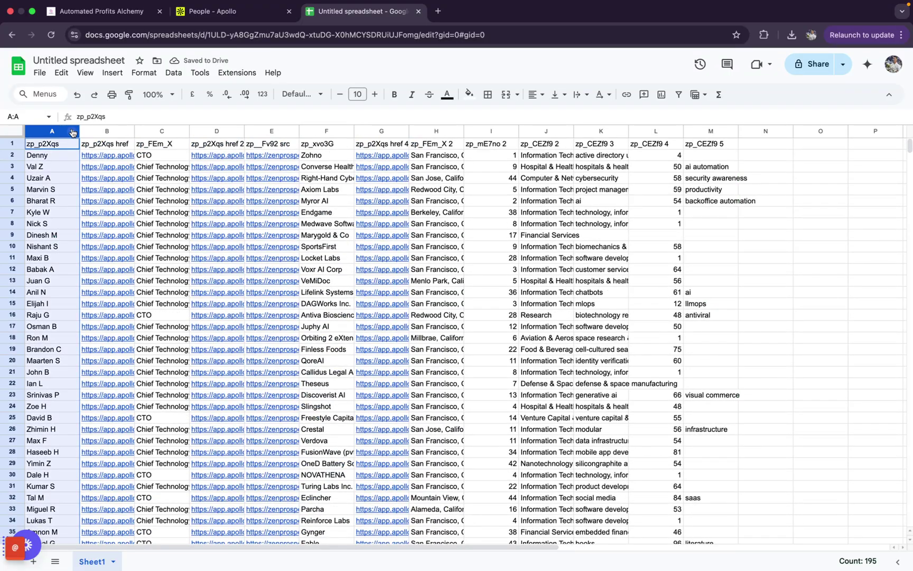
click(172, 74)
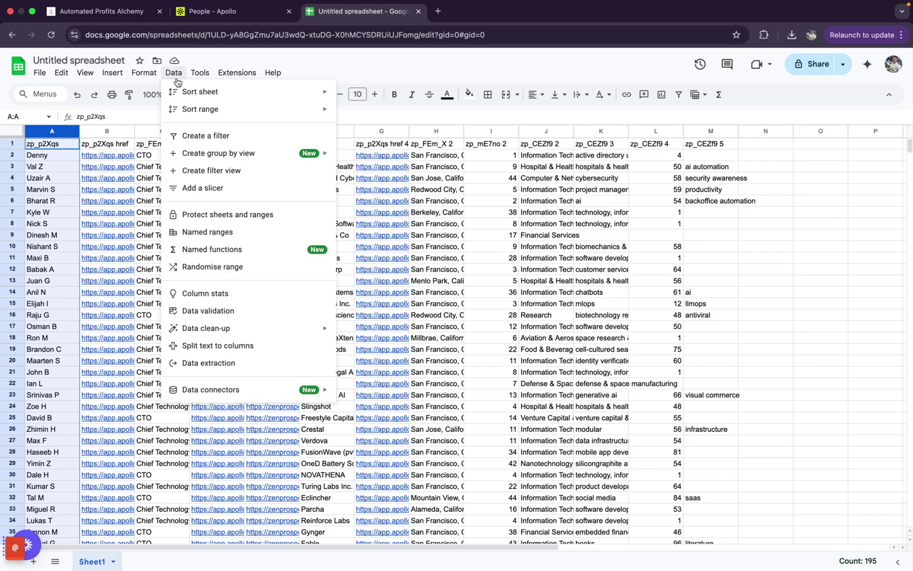
mouse_move(258, 333)
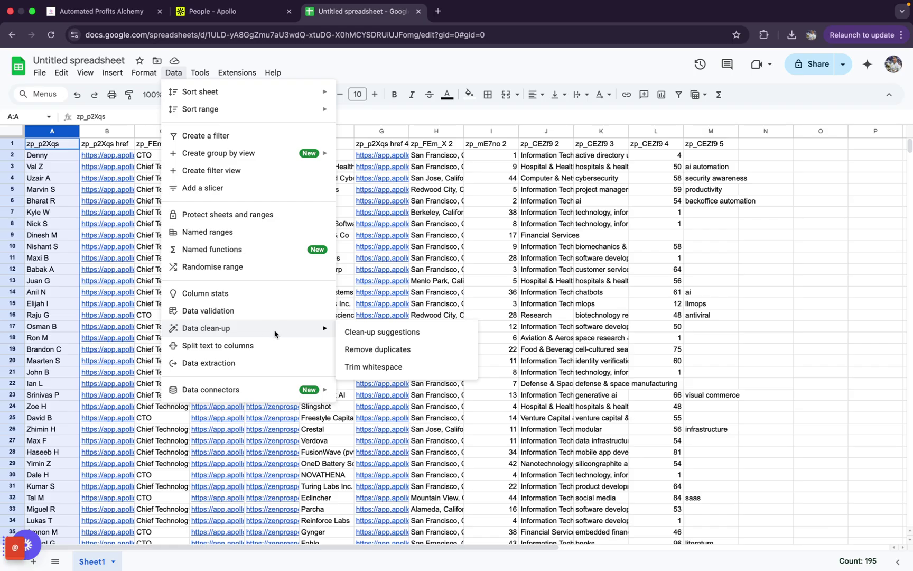
click(394, 350)
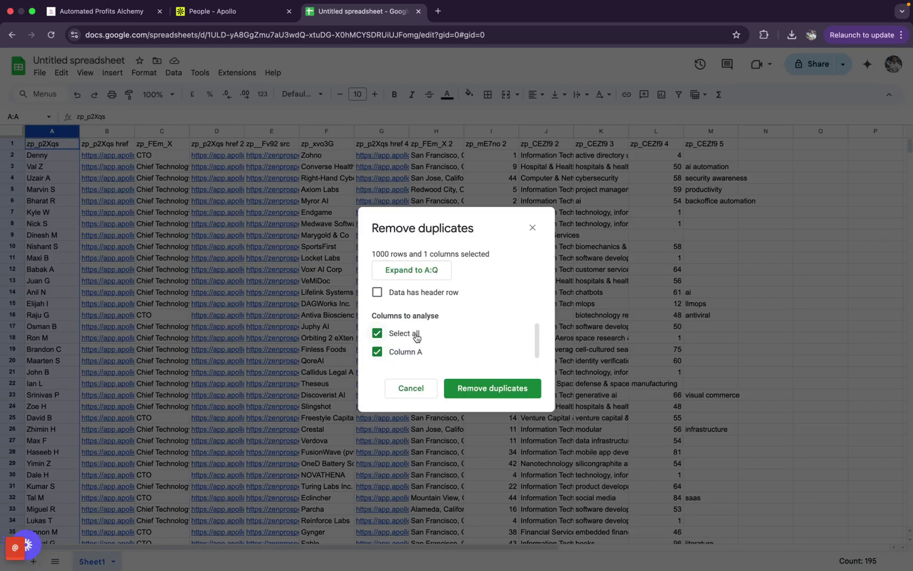
click(487, 394)
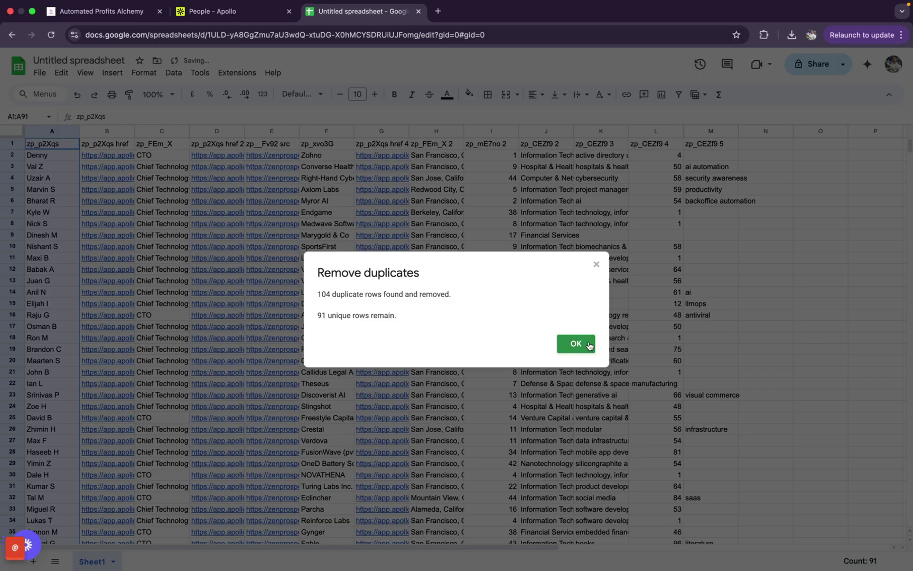
click(576, 343)
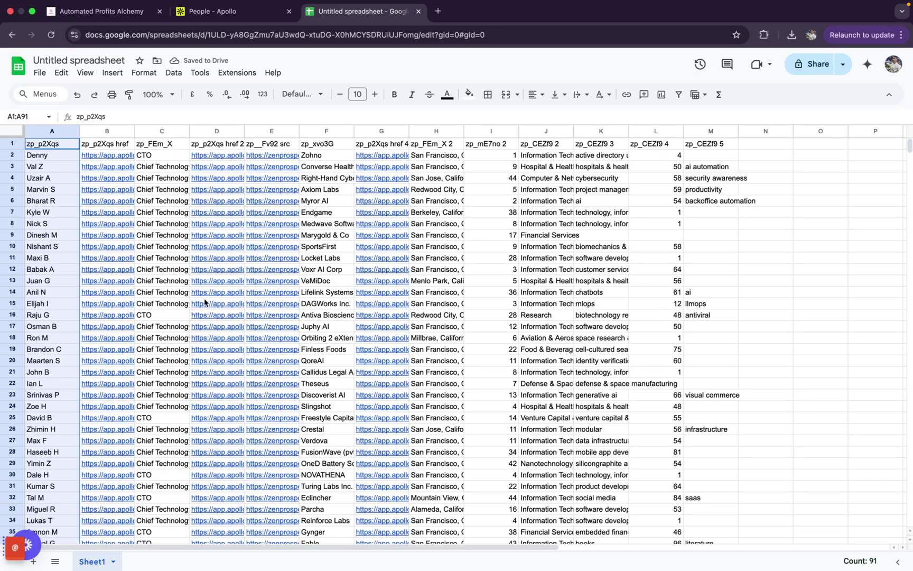
Look through the deduplicated rows and select the "zp_p2Xqs href" header cell in column B
click(163, 292)
scroll(163, 291, down, 5)
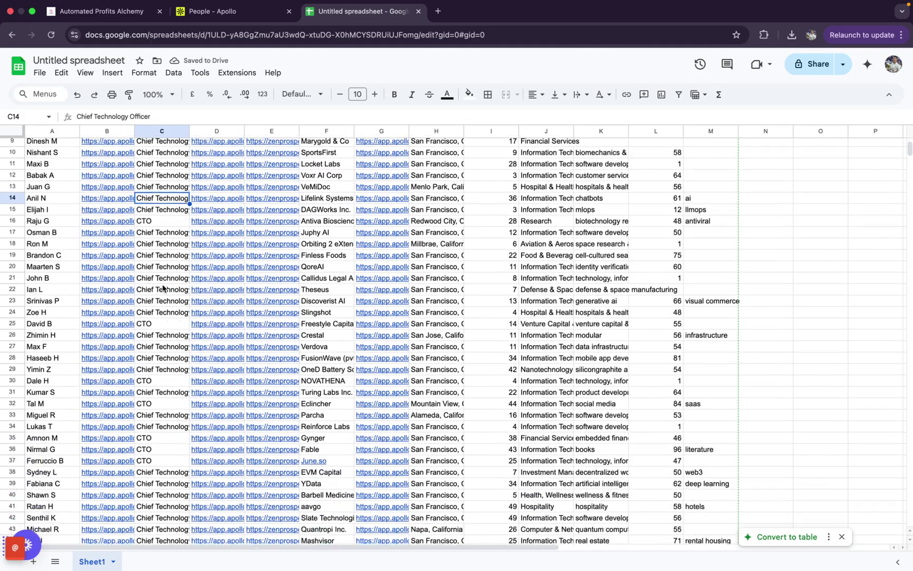
scroll(163, 288, down, 5)
scroll(163, 288, up, 8)
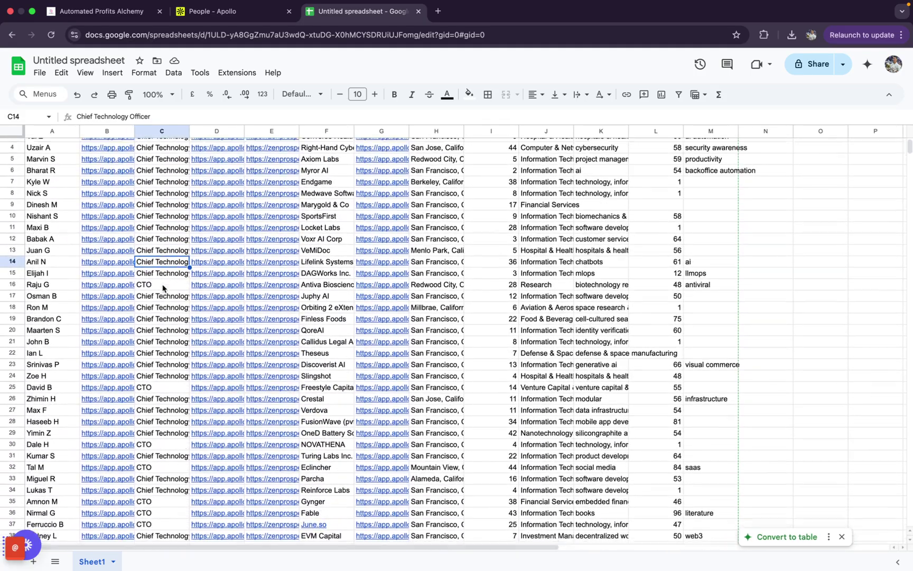
scroll(163, 288, up, 1)
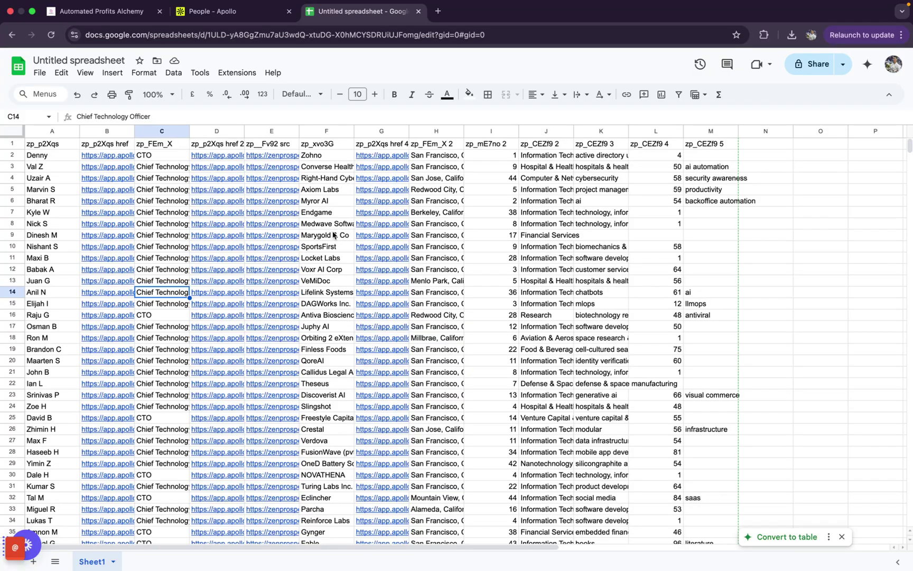
click(107, 146)
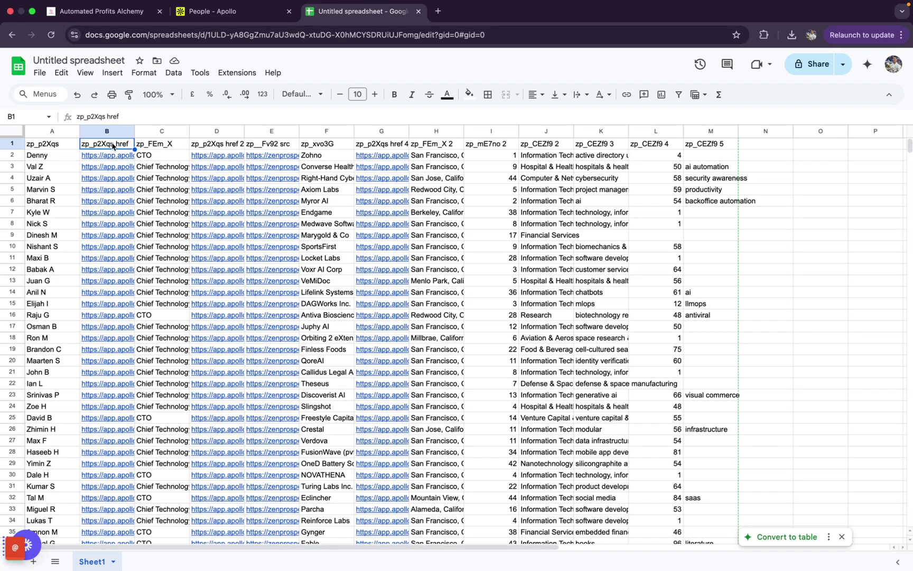
Delete the link and image columns "zp_p2Xqs href", "zp_p2Xqs href 2" and "zp__Fv92 src" from the scraped data
right_click(112, 146)
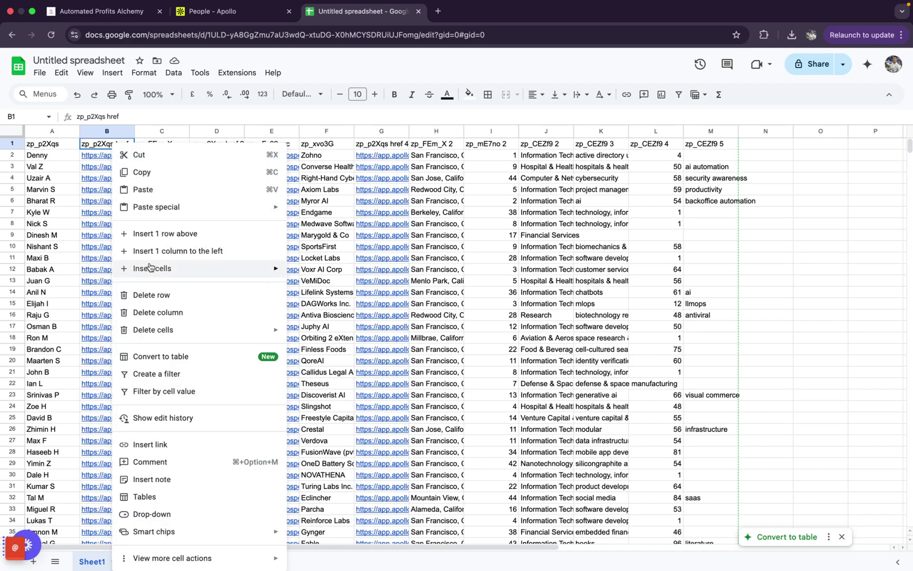
click(153, 312)
click(152, 145)
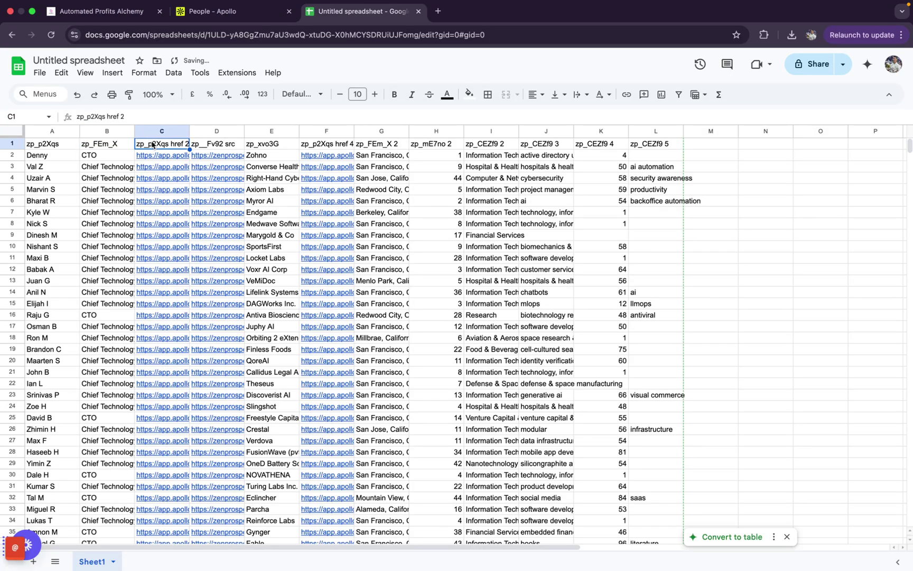
shift+click(210, 149)
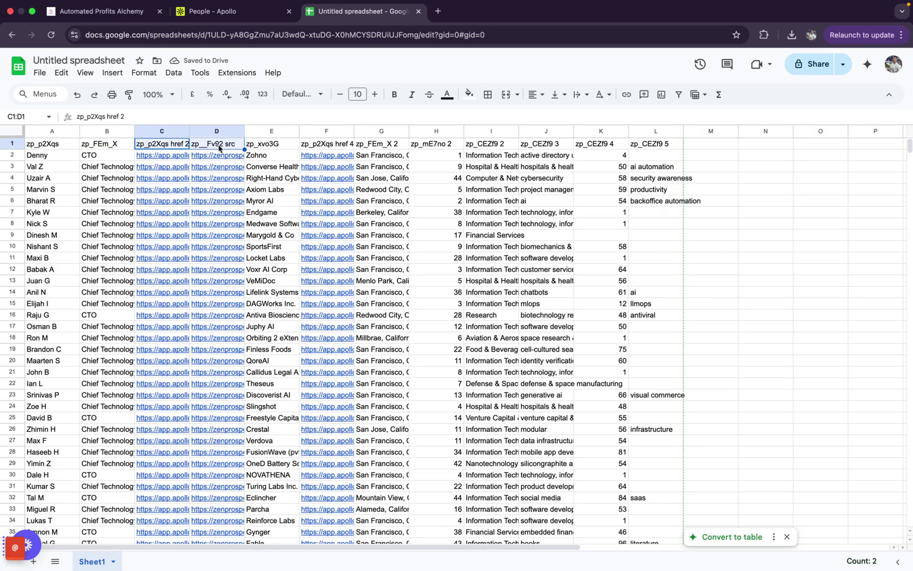
right_click(219, 148)
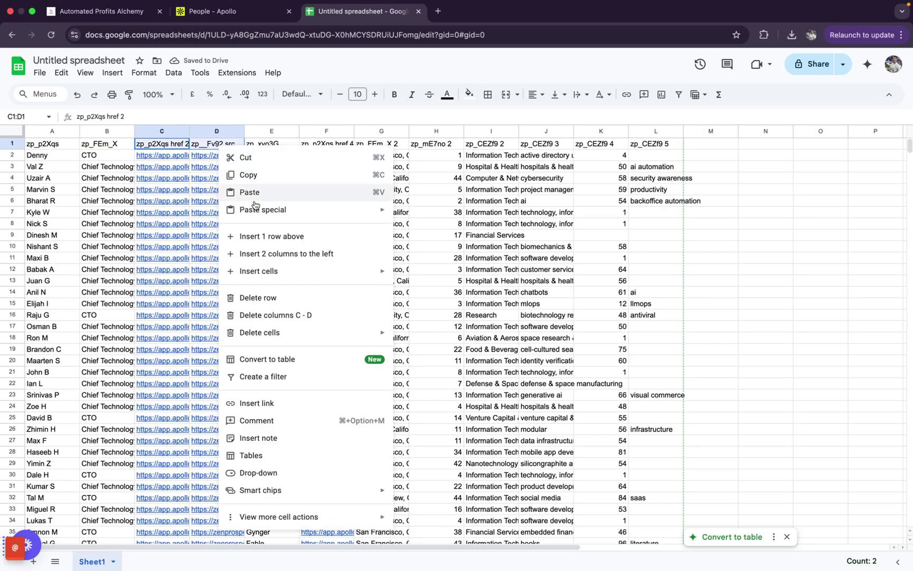
click(273, 316)
Delete the job title column "zp_FEm_X" from the sheet
click(95, 143)
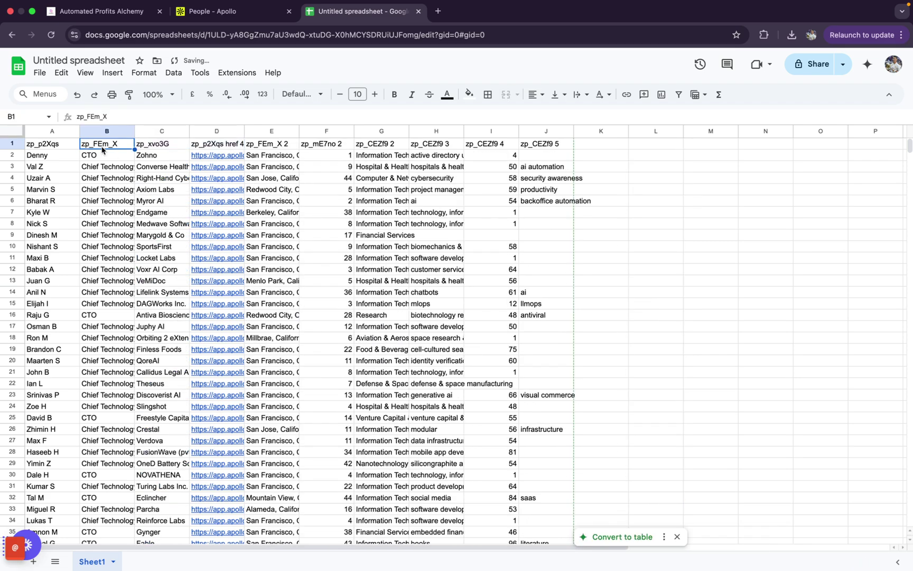
right_click(99, 146)
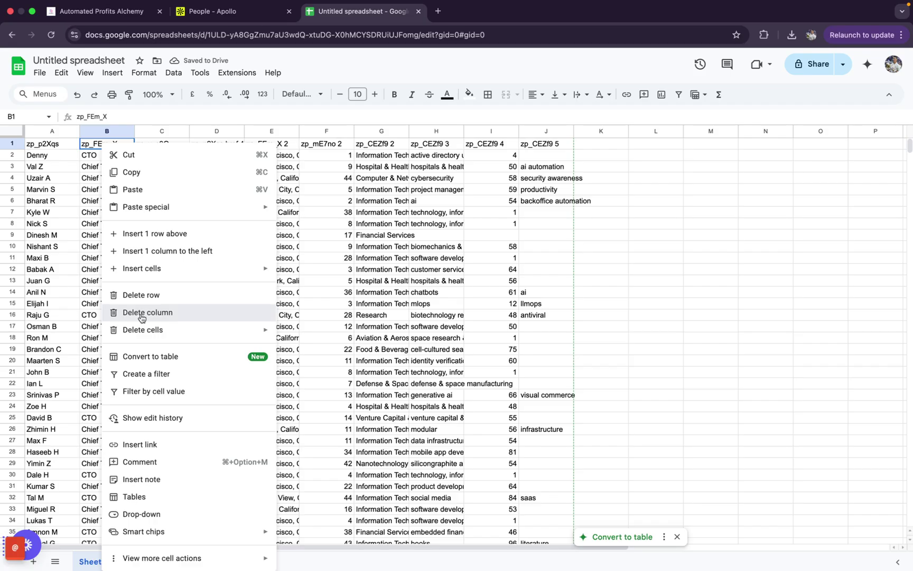
click(148, 313)
Delete columns C to I, "zp_p2Xqs href 4" through "zp_CEZf9 5", keeping only the person and company names
click(170, 148)
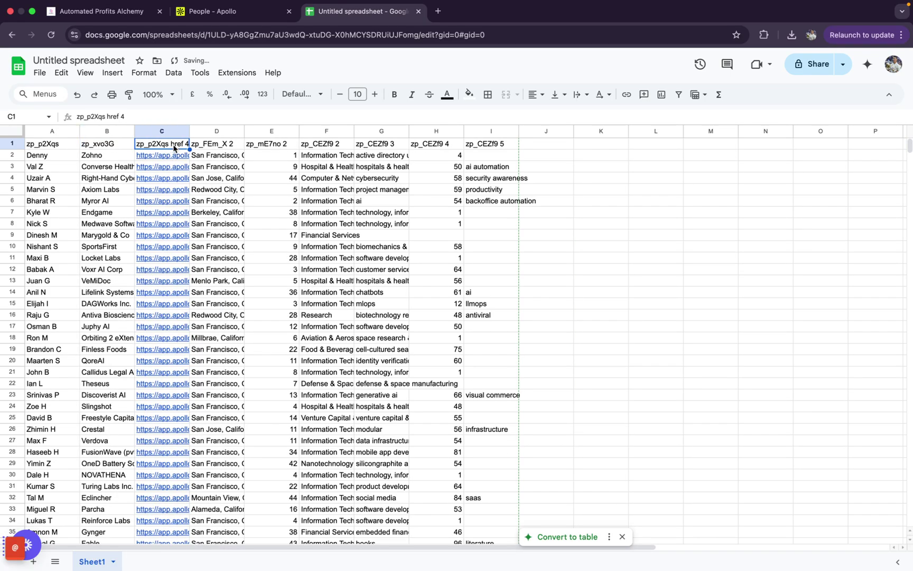
click(199, 146)
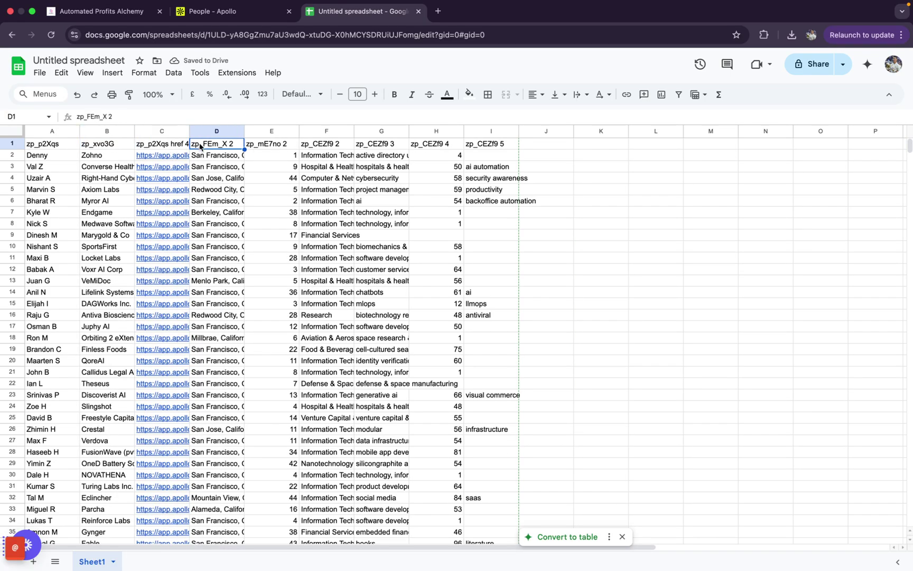
click(157, 148)
shift+click(450, 157)
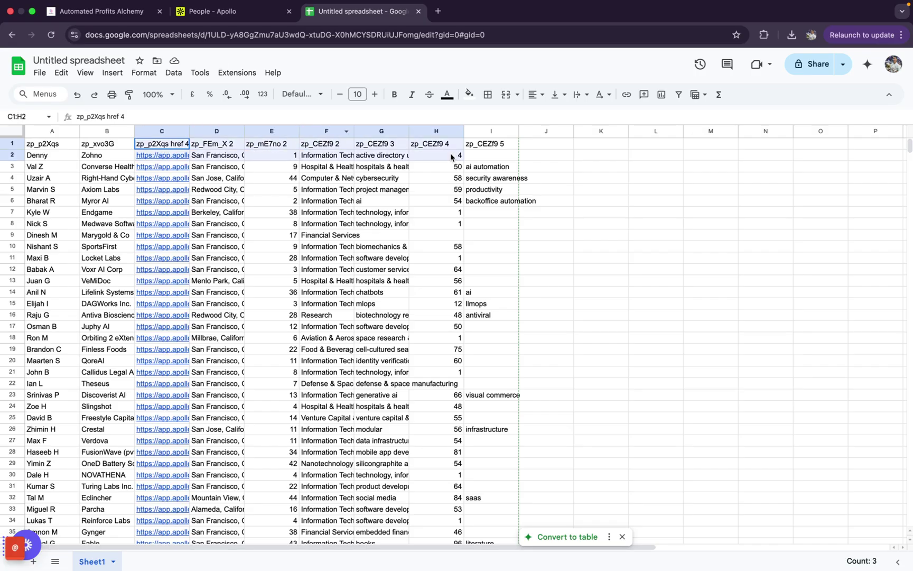
shift+click(489, 144)
right_click(489, 143)
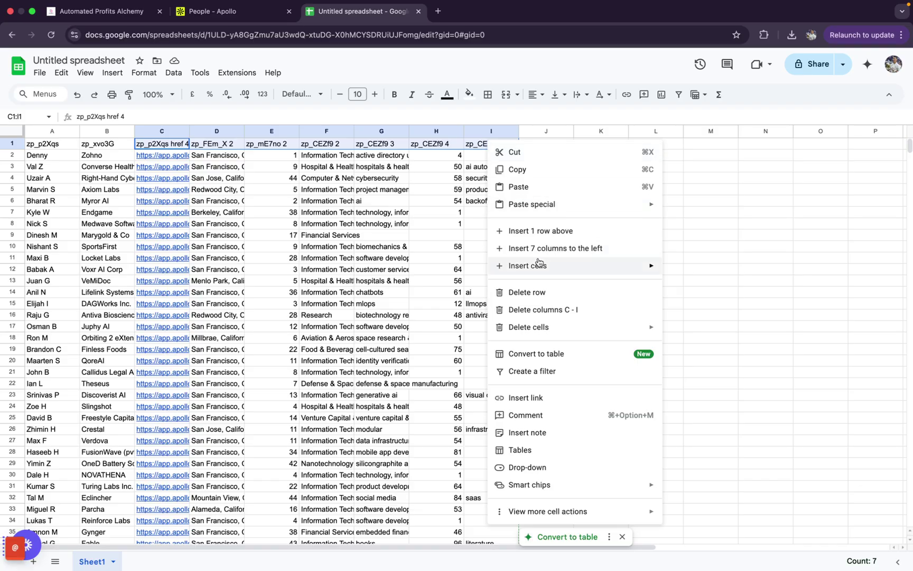
click(533, 309)
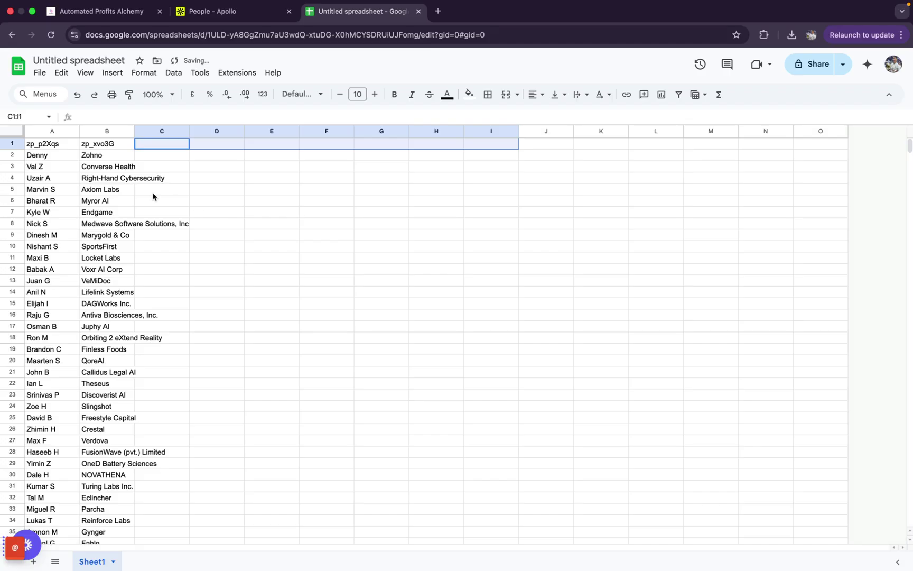
scroll(126, 281, down, 1)
scroll(126, 280, up, 1)
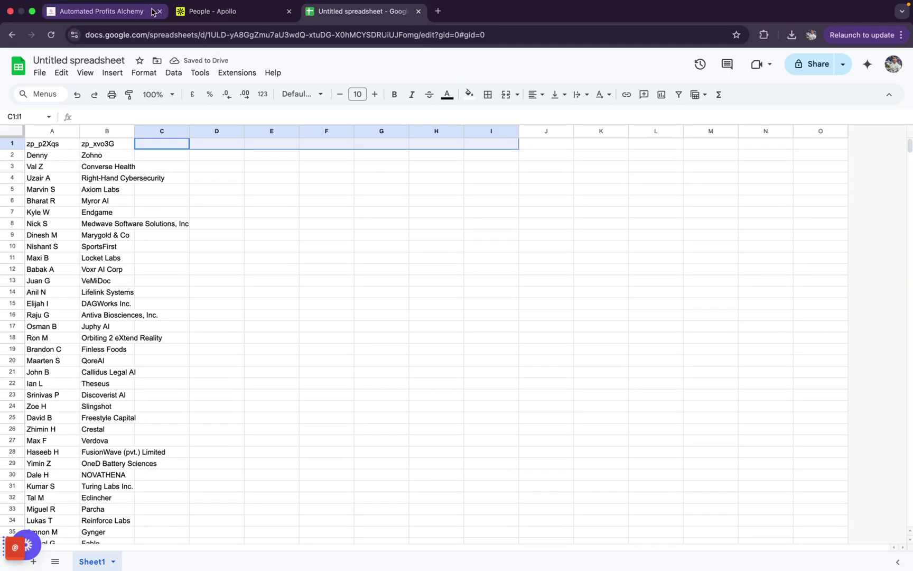
Open LeadWave from the link in step 5 of the community post and look through its landing page and pricing
click(118, 17)
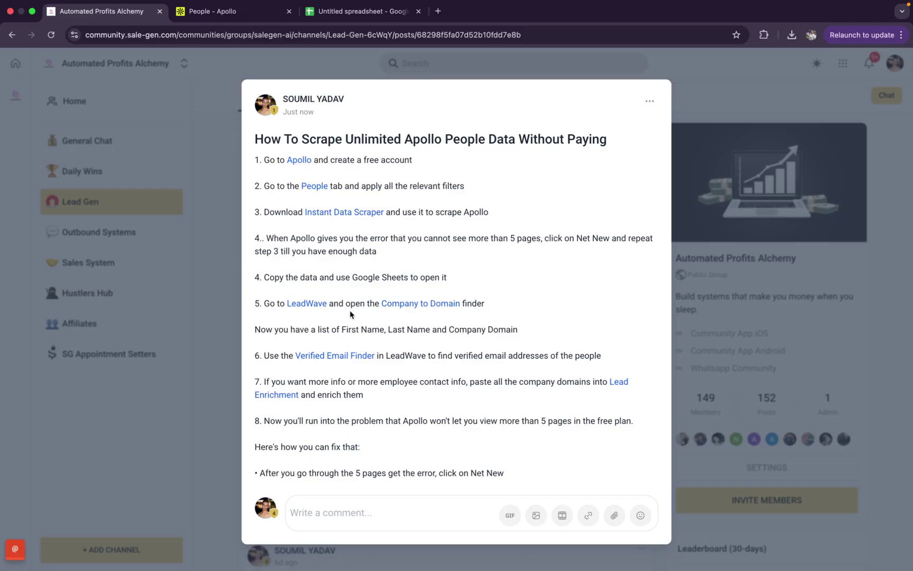
click(305, 308)
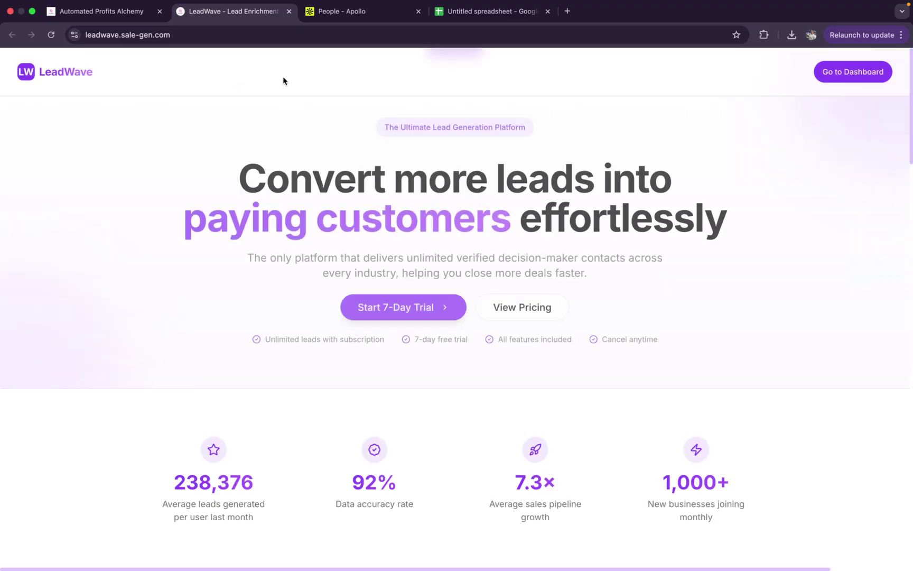
scroll(512, 206, down, 15)
scroll(511, 206, up, 5)
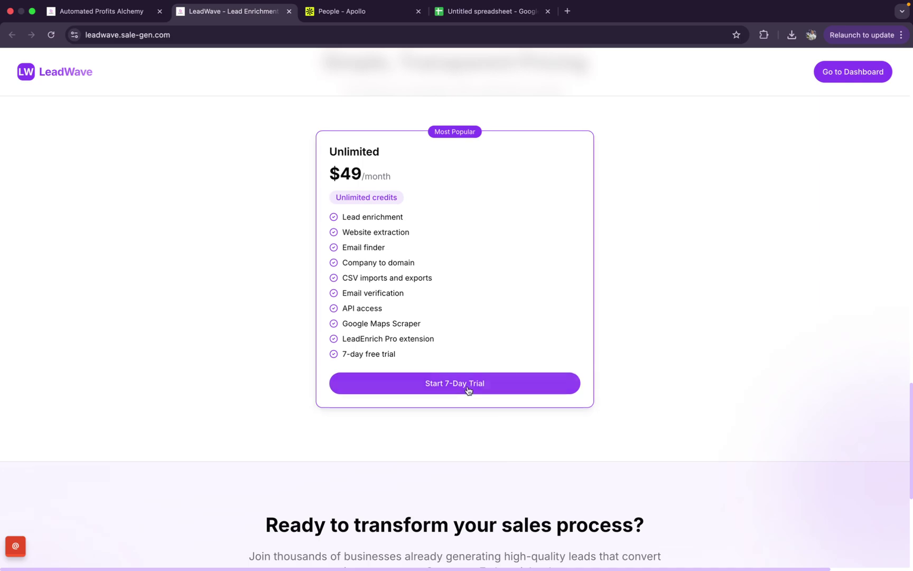
Go to the LeadWave dashboard, look over its features, and open the Company To Domain tool
click(843, 82)
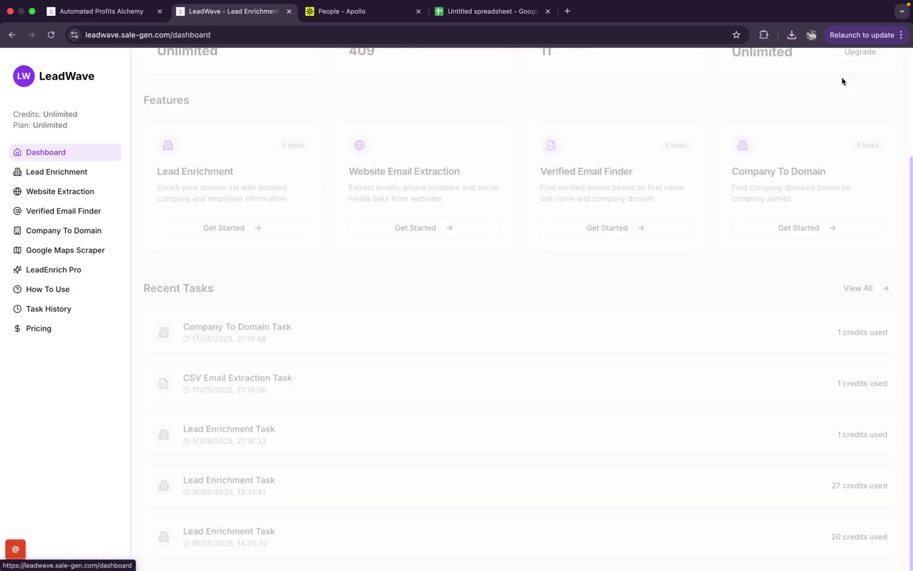
scroll(287, 156, up, 1)
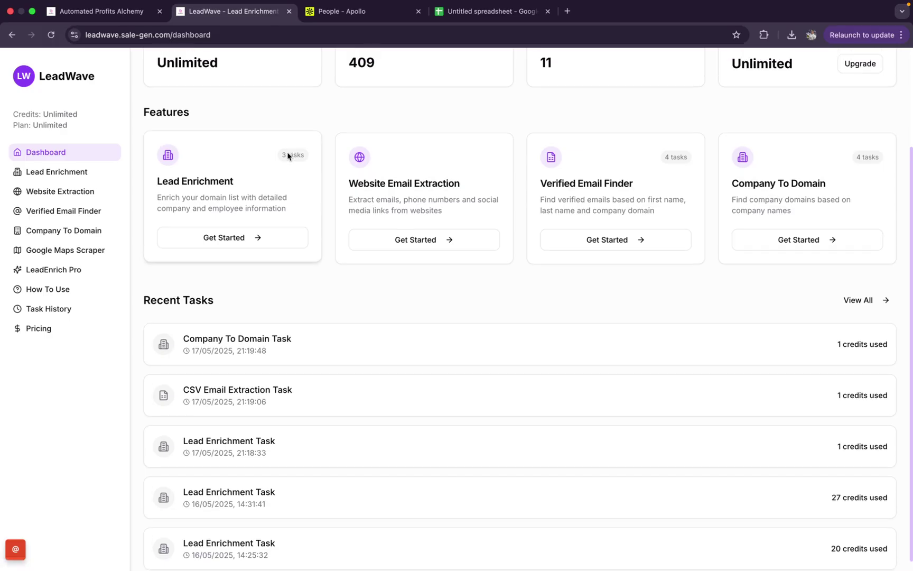
scroll(287, 154, up, 1)
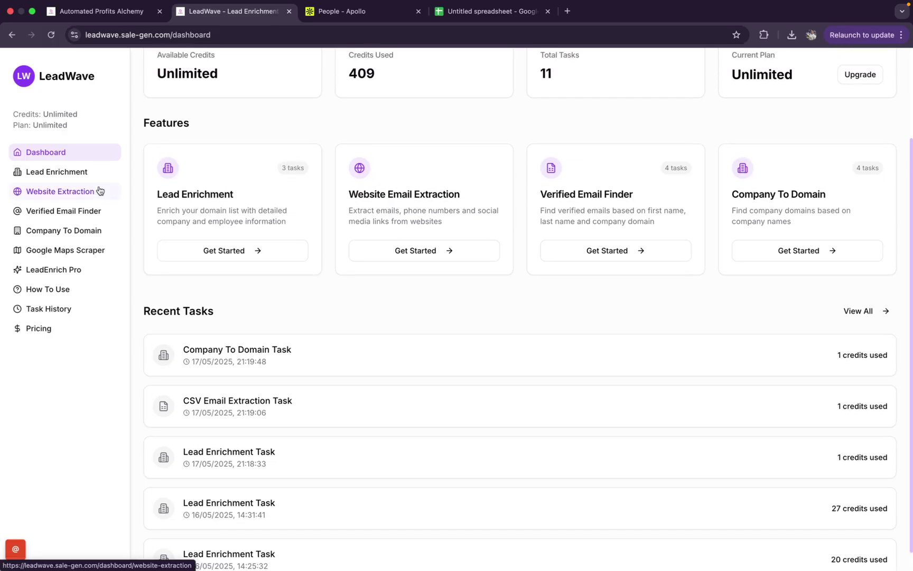
click(93, 235)
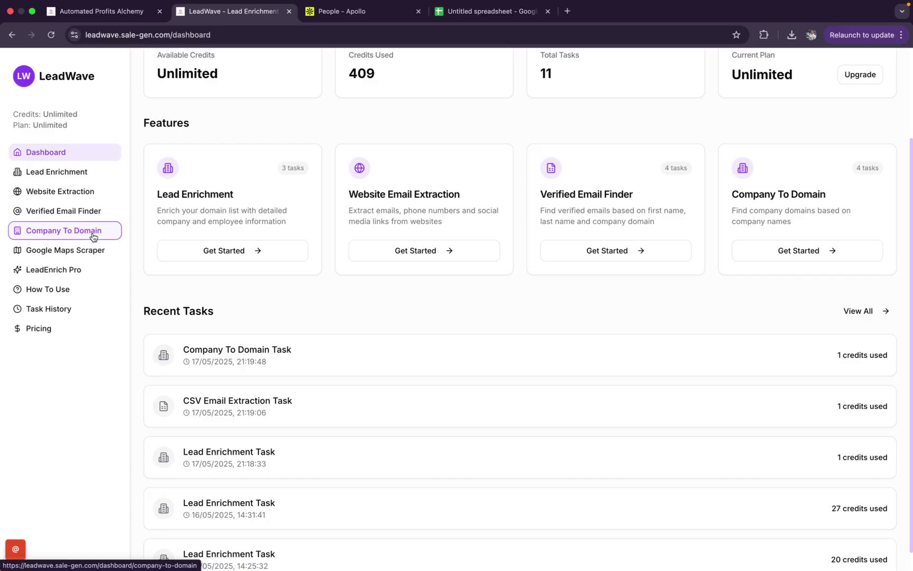
Return to the spreadsheet of scraped leads and copy the company names in B2:B91
click(98, 14)
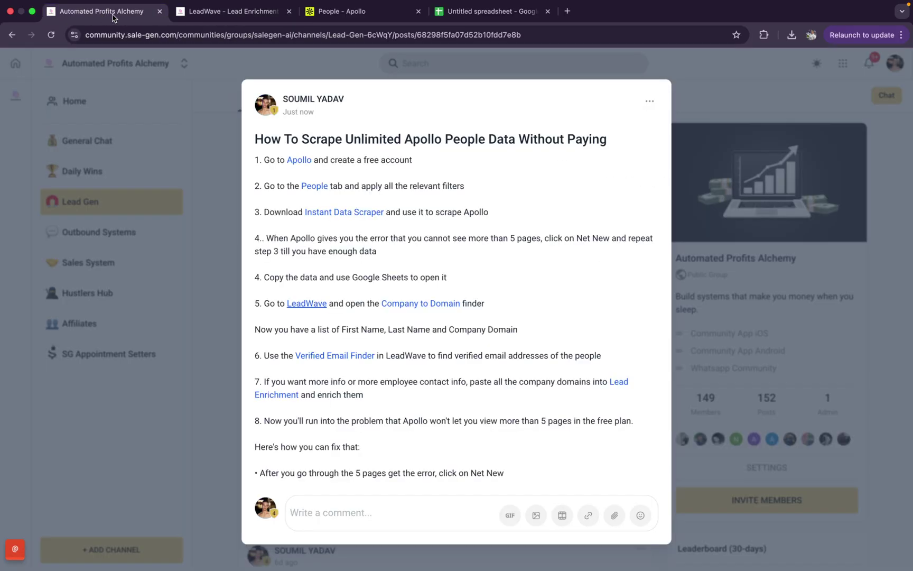
click(338, 15)
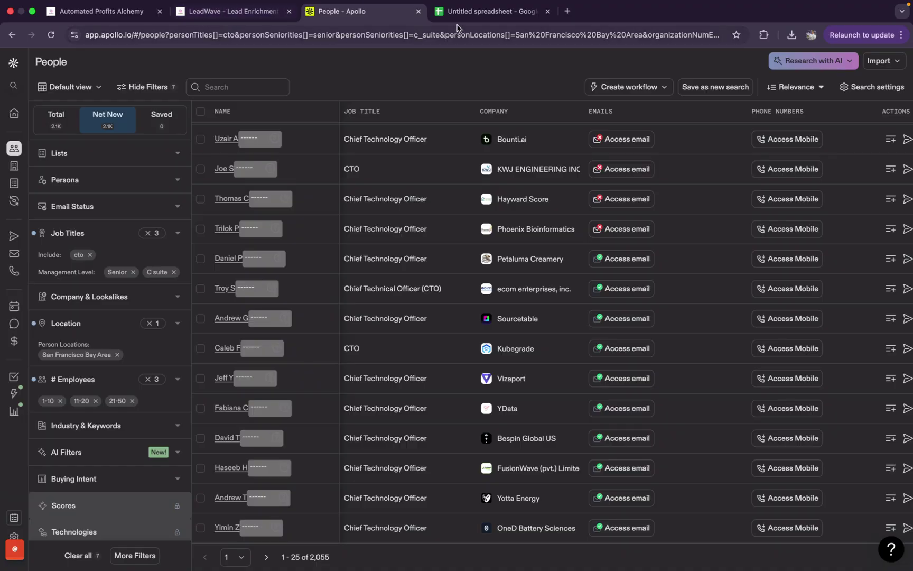
click(474, 10)
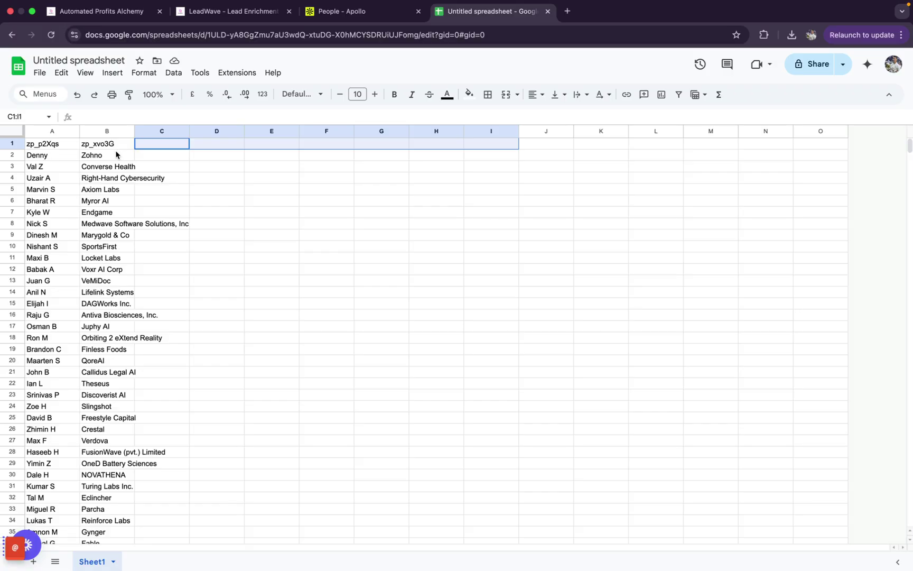
drag(116, 154, 110, 217)
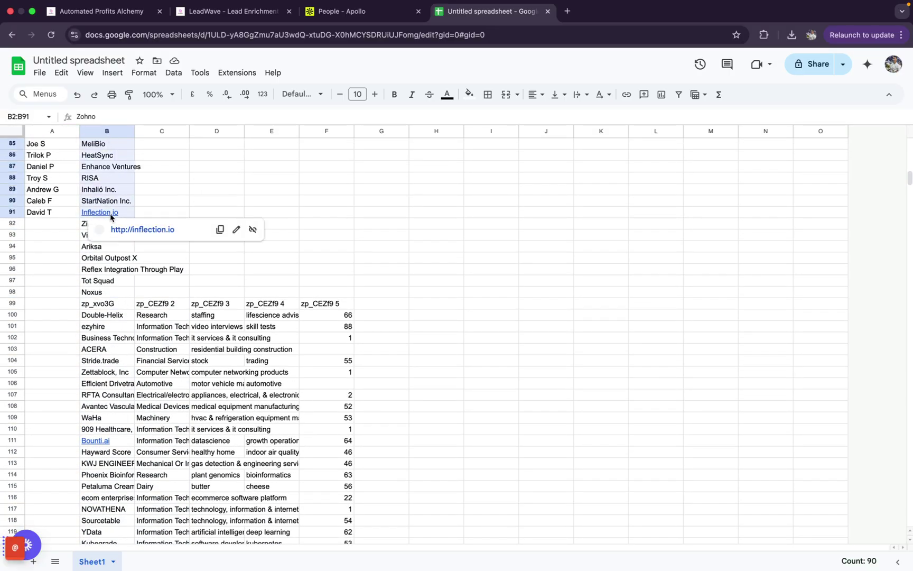
key(super+c)
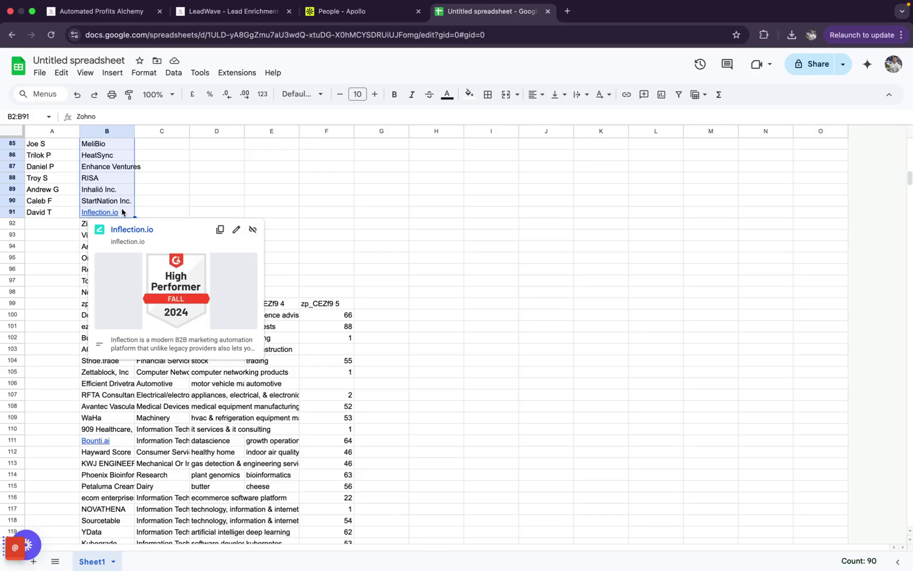
scroll(122, 211, up, 5)
scroll(122, 211, up, 15)
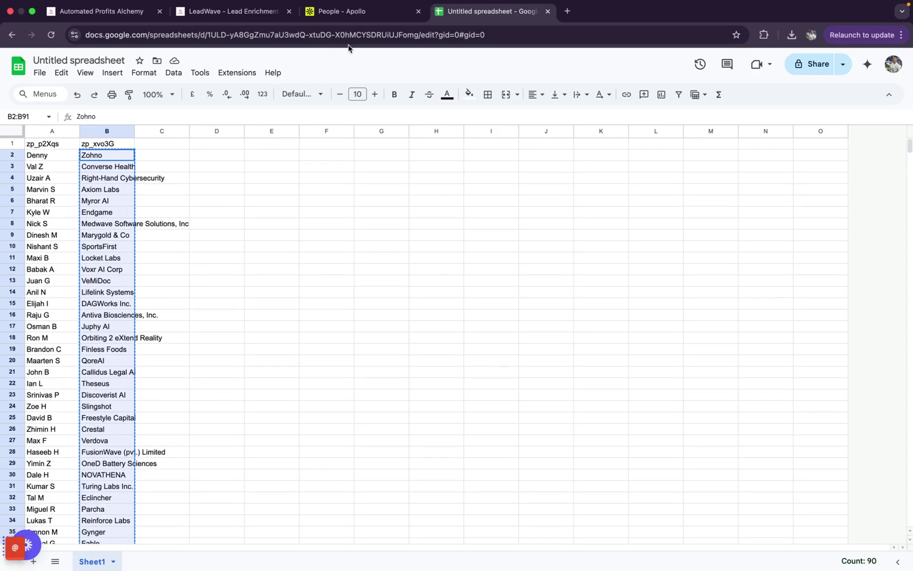
Paste the copied company names into LeadWave's Company To Domain input and convert them to domains
click(237, 11)
click(319, 252)
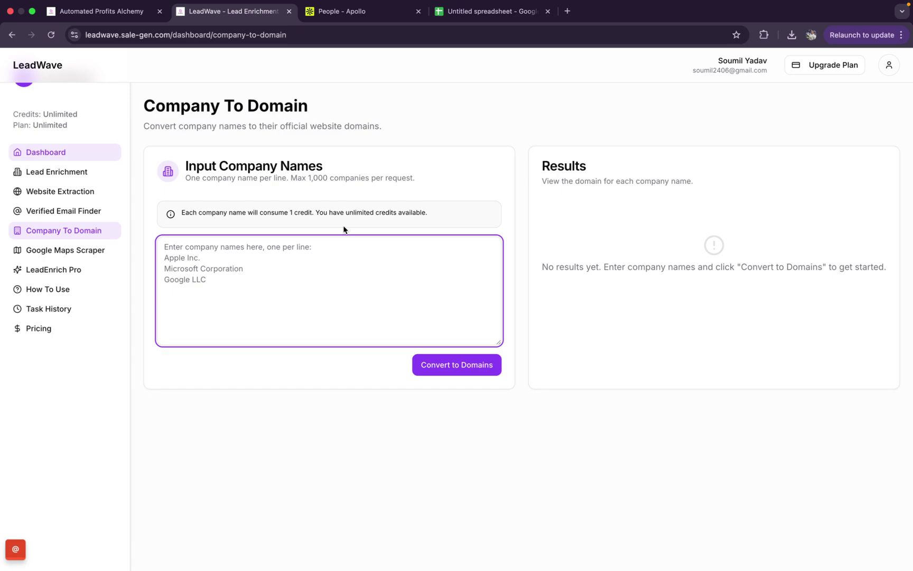
key(super+v)
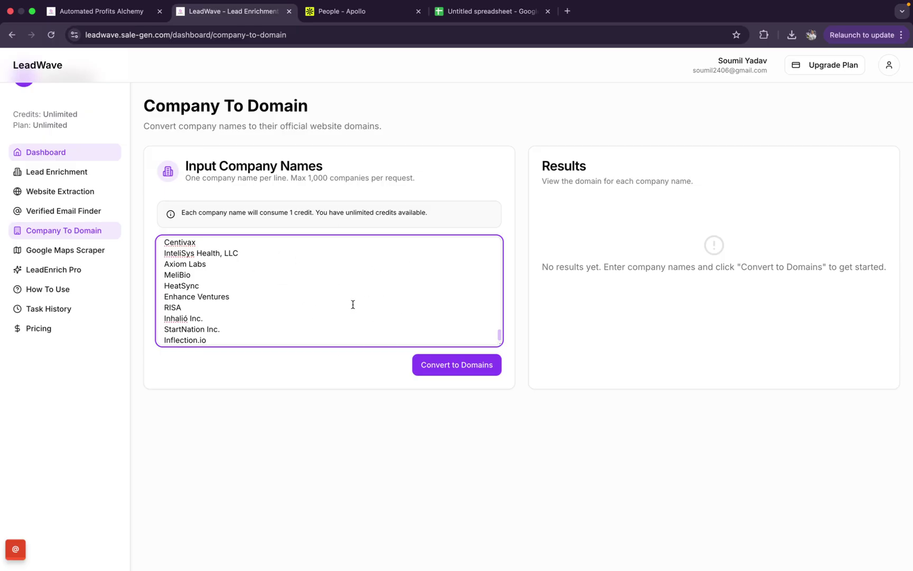
click(464, 365)
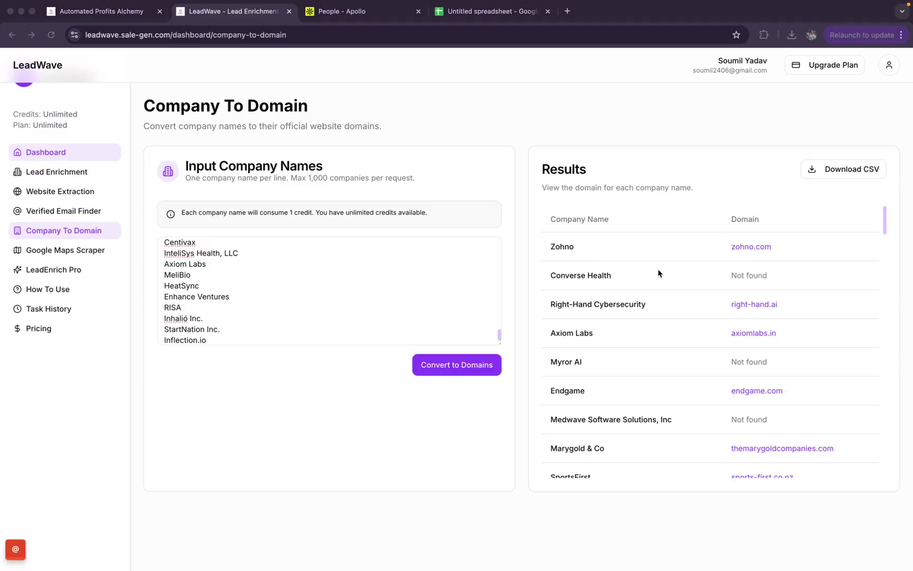
Look through the company-to-domain results and download them as a CSV
click(656, 316)
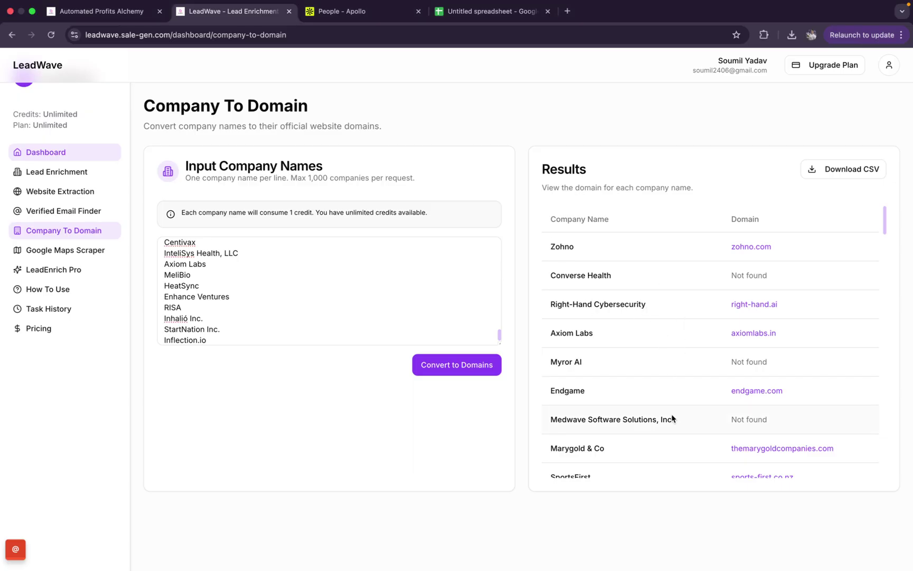
scroll(670, 418, down, 20)
scroll(671, 418, up, 15)
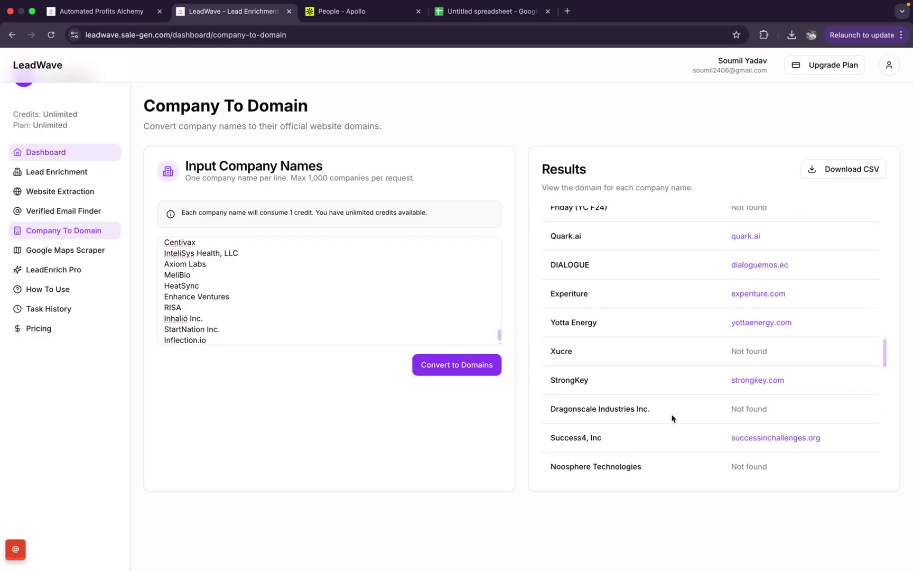
click(847, 168)
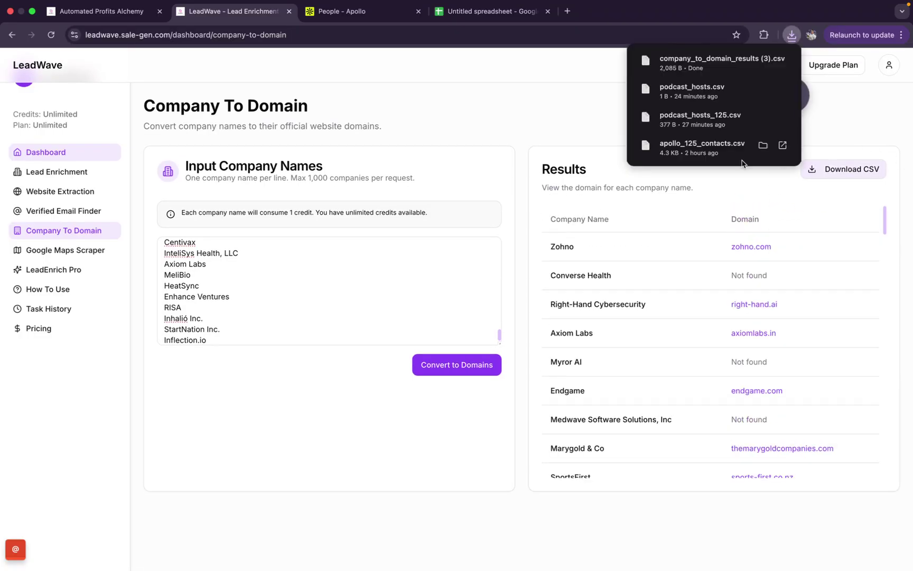
Create a blank Google Sheets spreadsheet, upload company_to_domain_results (3).csv into it, and close the old leads spreadsheet
click(567, 10)
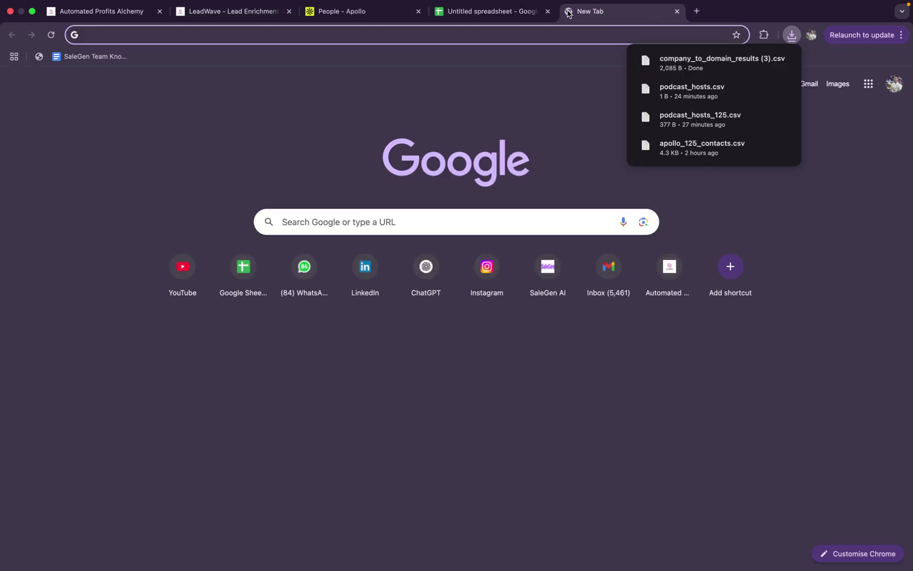
text(she)
key(Return)
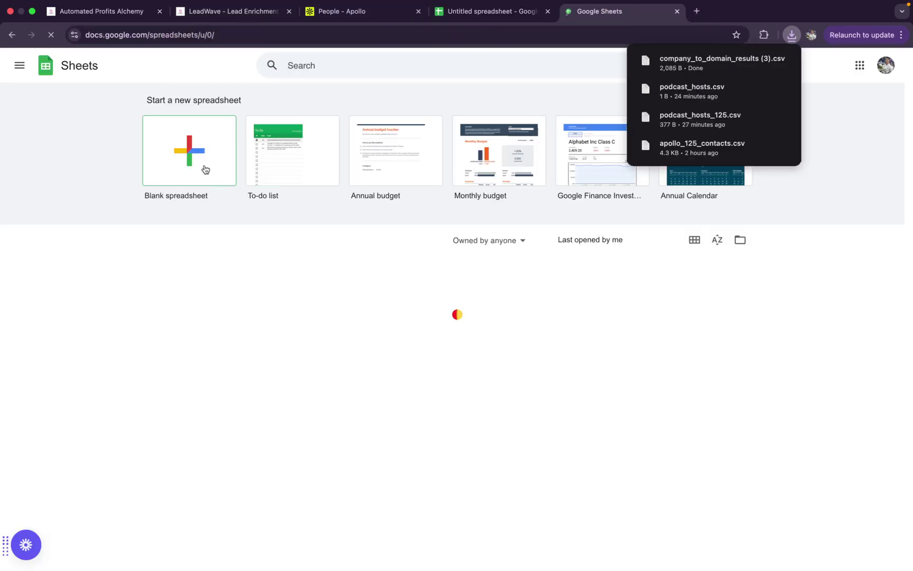
click(228, 189)
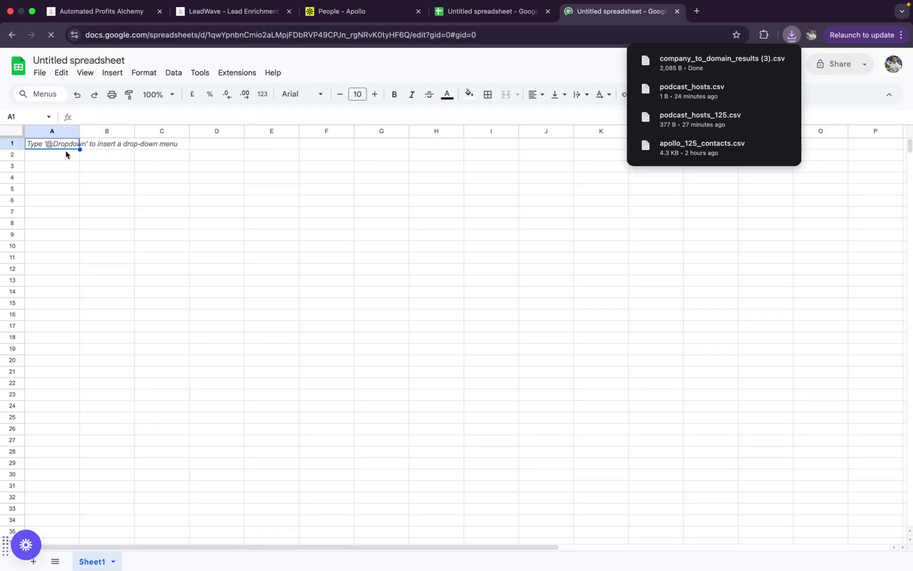
key(super+o)
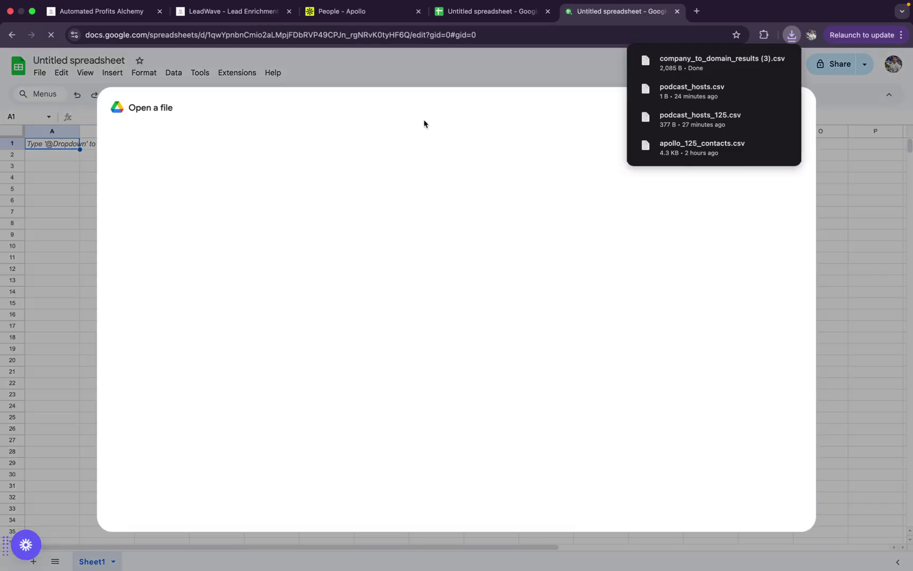
click(392, 141)
drag(698, 59, 490, 201)
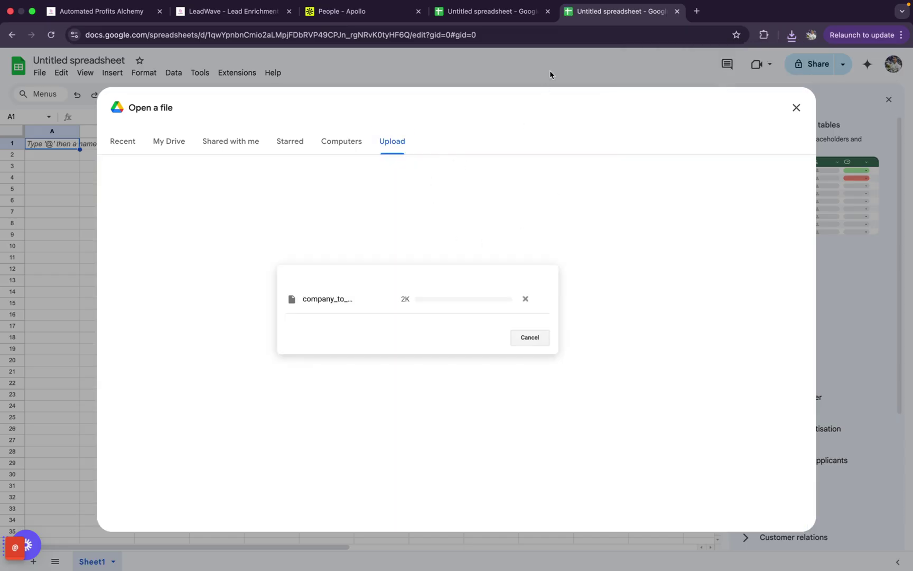
click(547, 11)
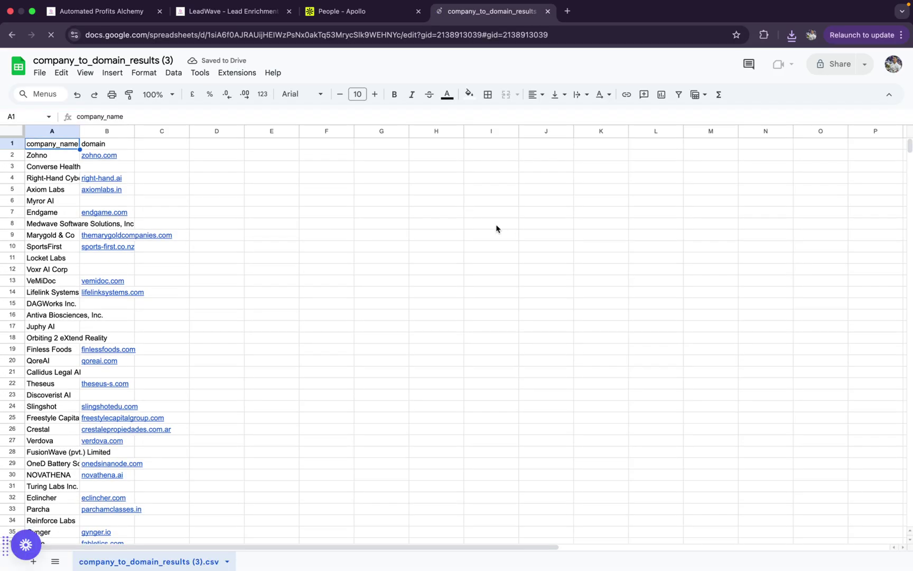
Copy the domains in B2:B91 and enrich them with LeadWave's Lead Enrichment tool
drag(124, 157, 129, 286)
key(super+c)
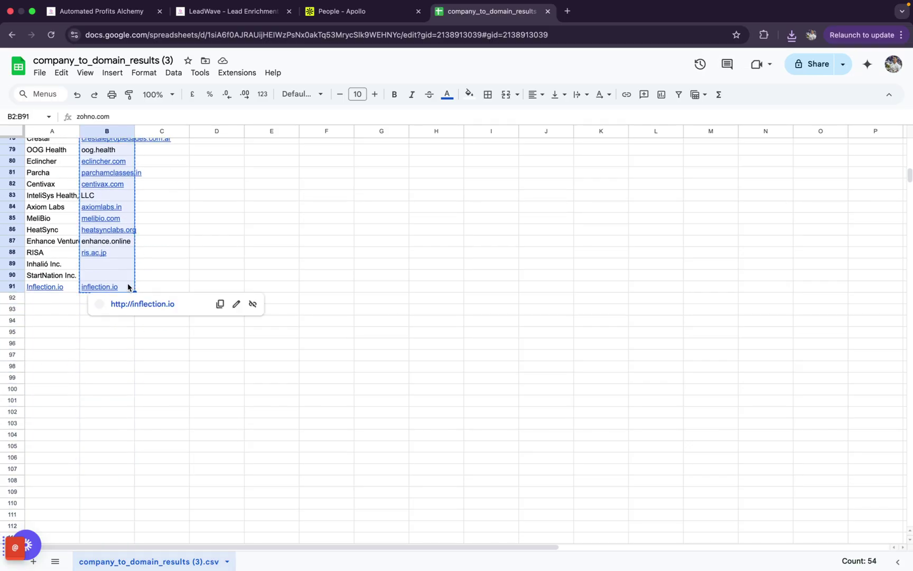
click(120, 8)
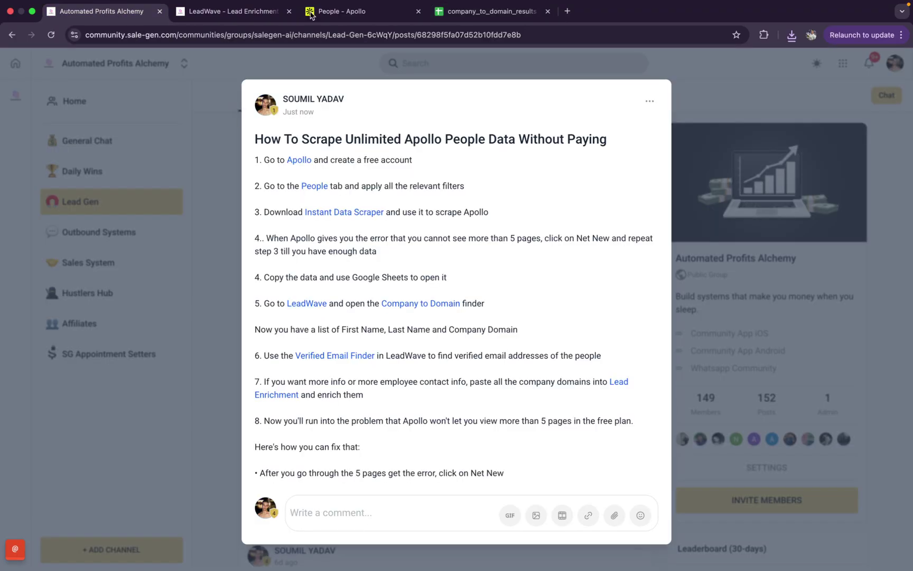
click(233, 12)
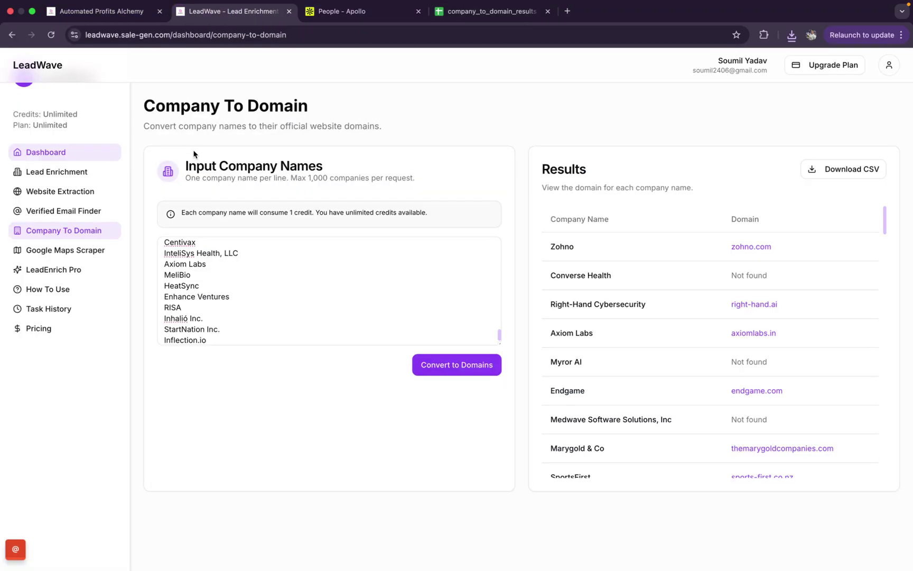
click(88, 177)
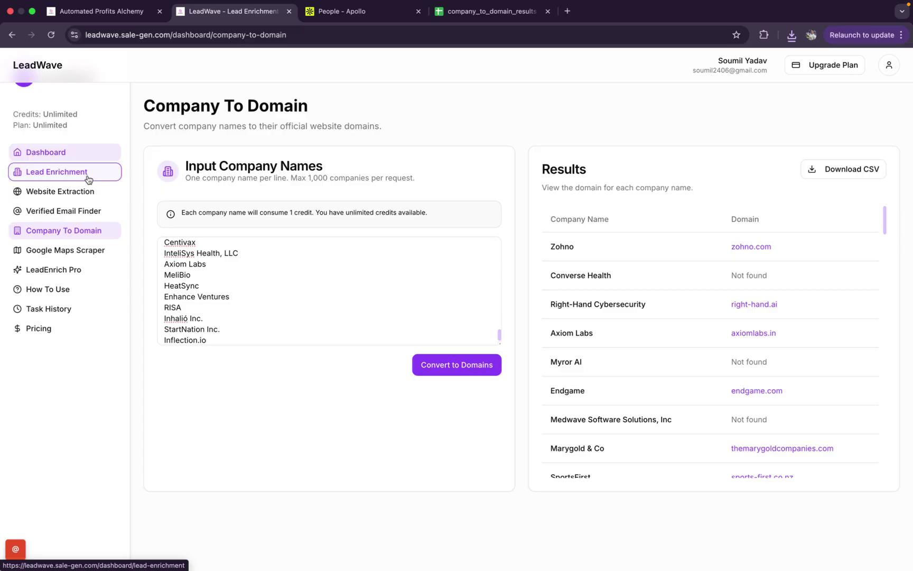
click(263, 296)
key(super+v)
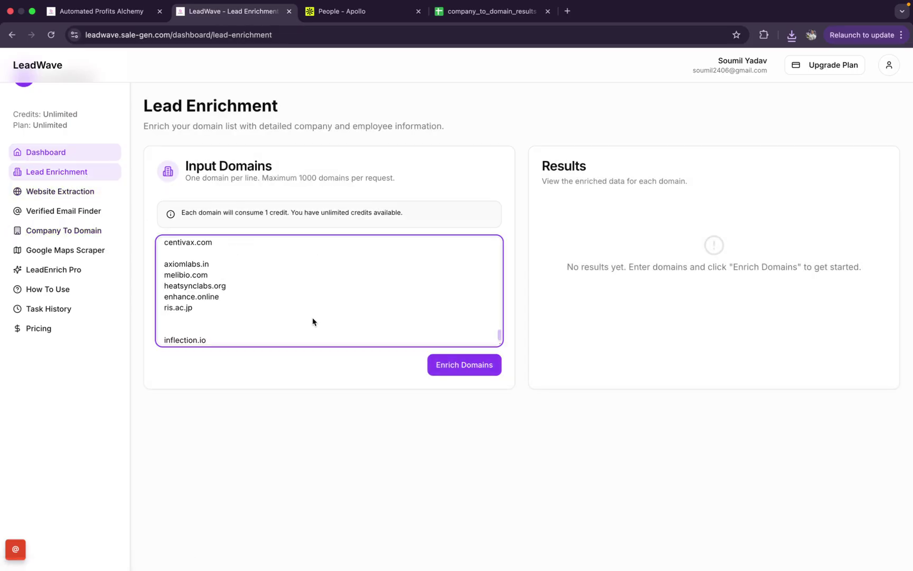
click(453, 365)
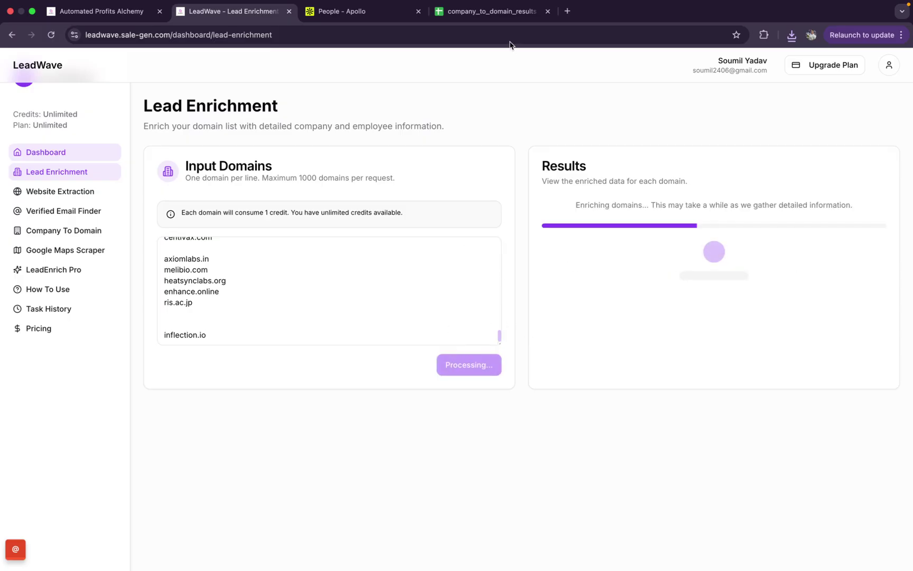
Return to the company_to_domain_results (3) spreadsheet and delete the company_name column and the header row
click(507, 12)
scroll(112, 175, up, 20)
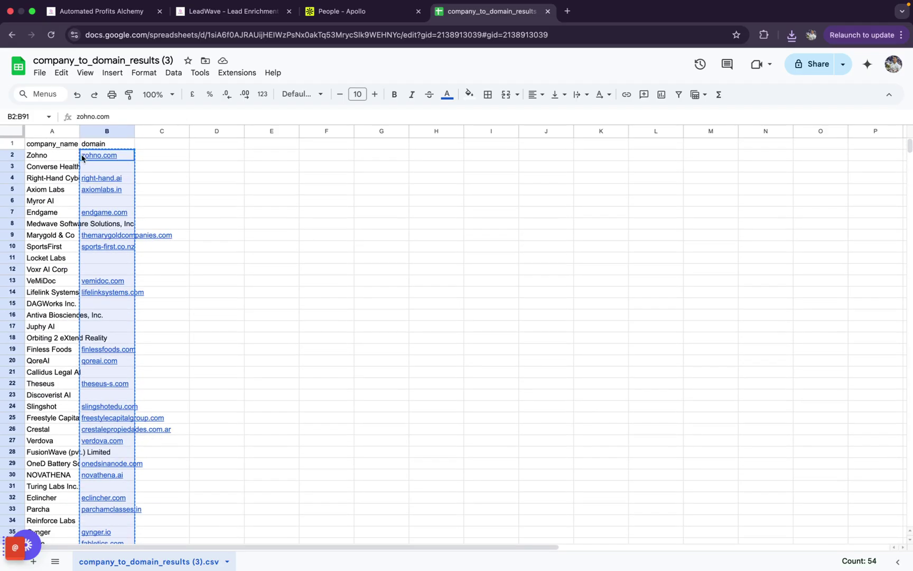
click(68, 145)
right_click(69, 144)
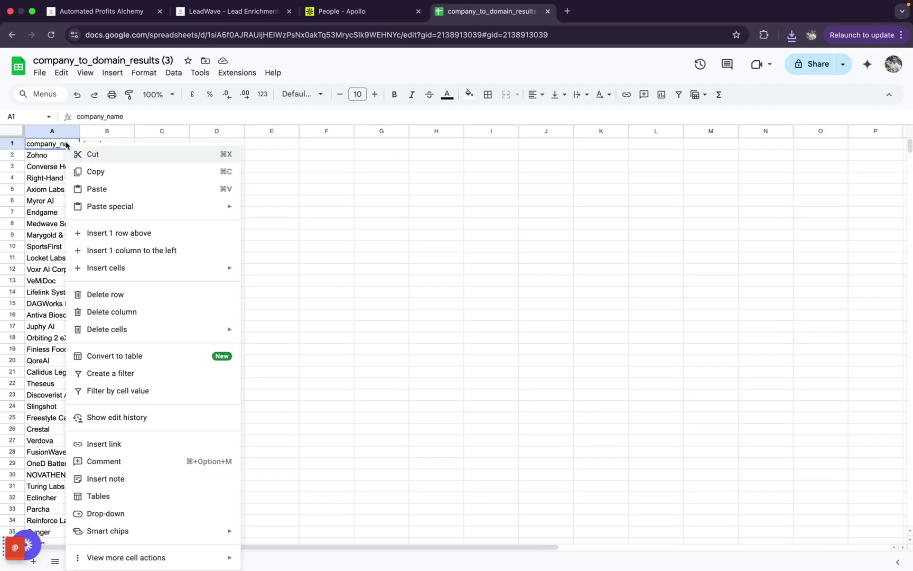
click(103, 313)
drag(71, 148, 107, 148)
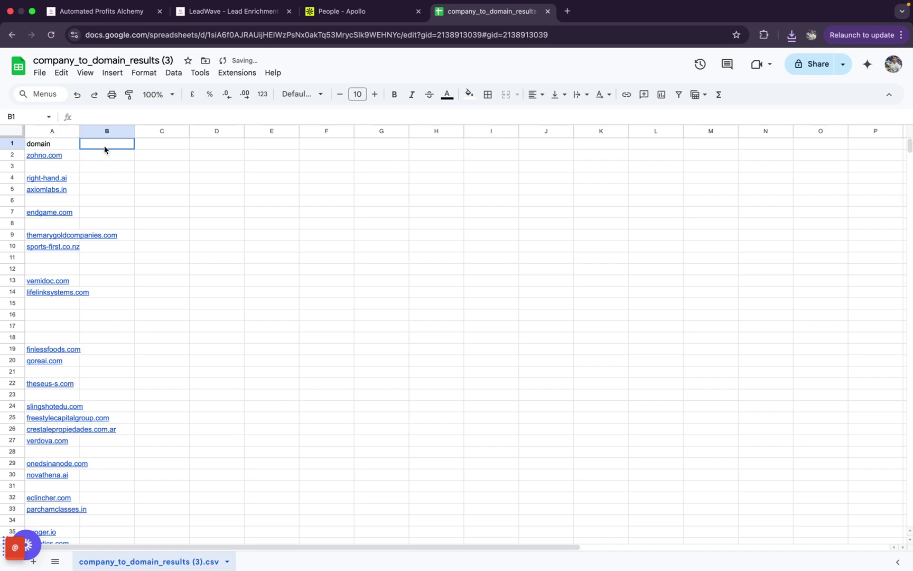
right_click(72, 147)
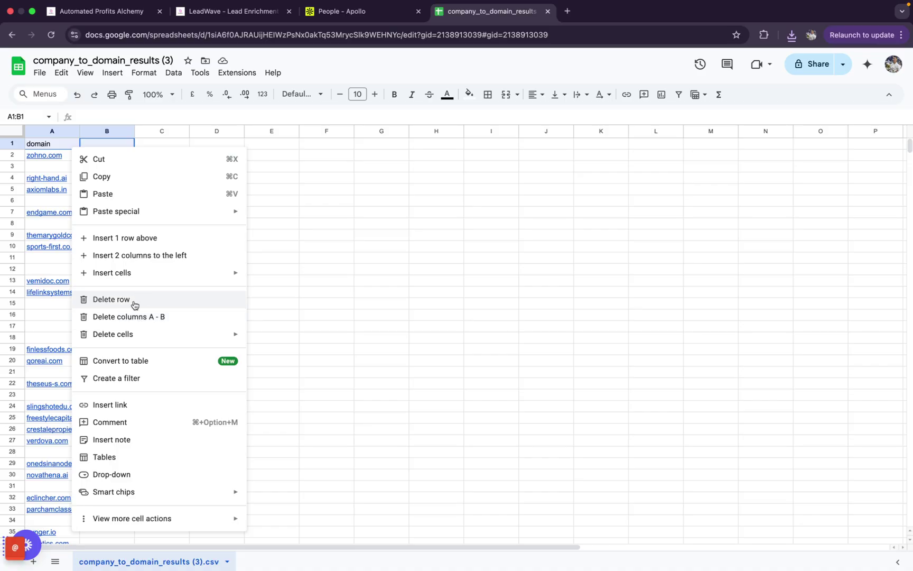
click(134, 303)
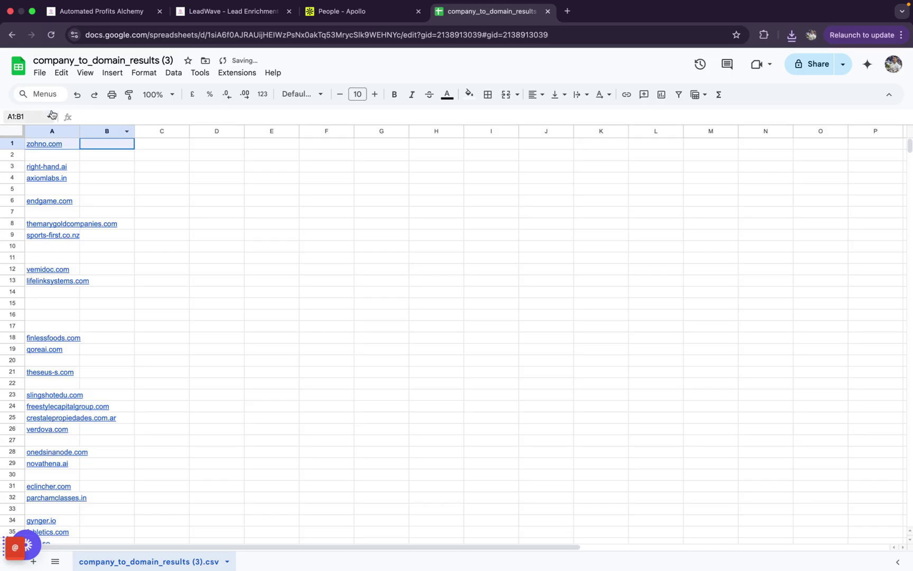
Remove duplicate rows from column A, without treating the data as having a header row, and check the remaining domains
click(71, 133)
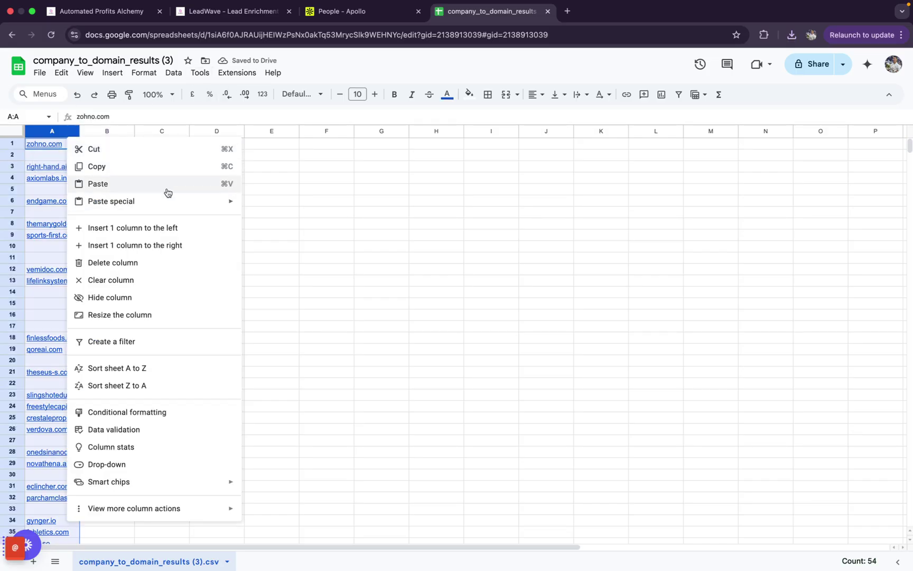
click(175, 74)
mouse_move(214, 328)
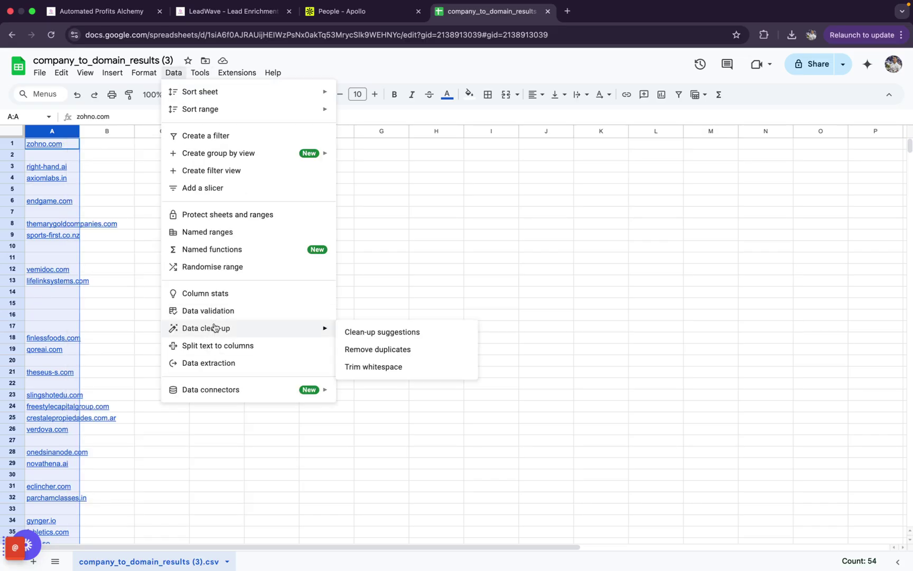
click(362, 349)
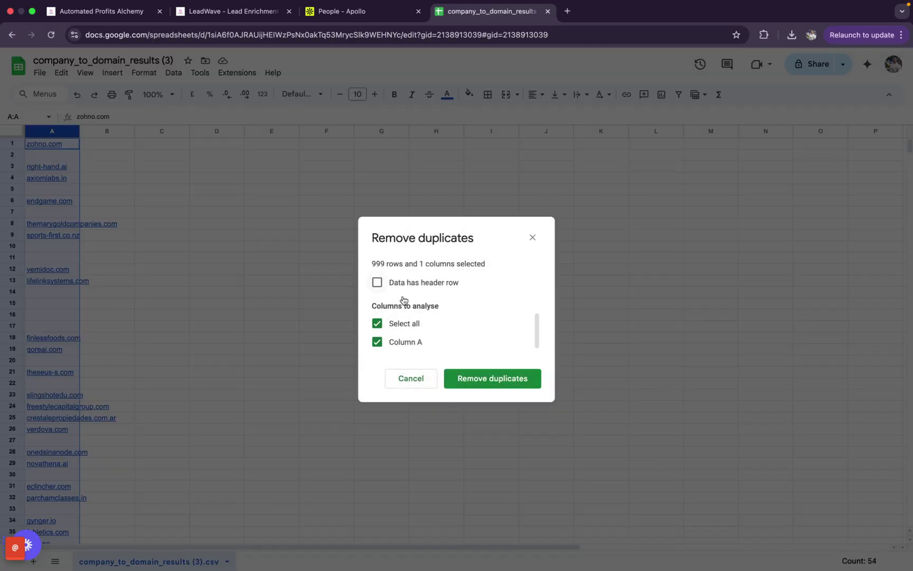
click(468, 382)
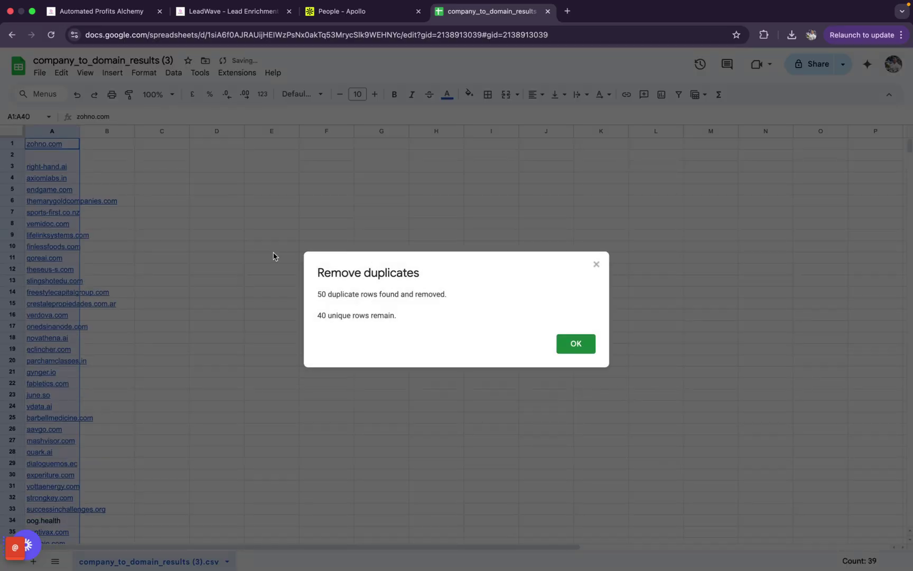
click(576, 347)
scroll(110, 281, down, 20)
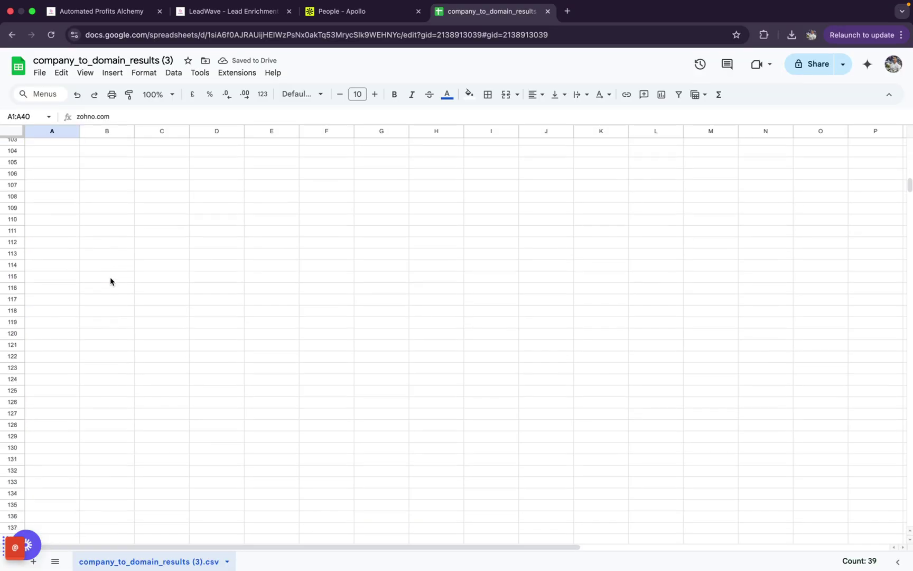
scroll(111, 280, up, 20)
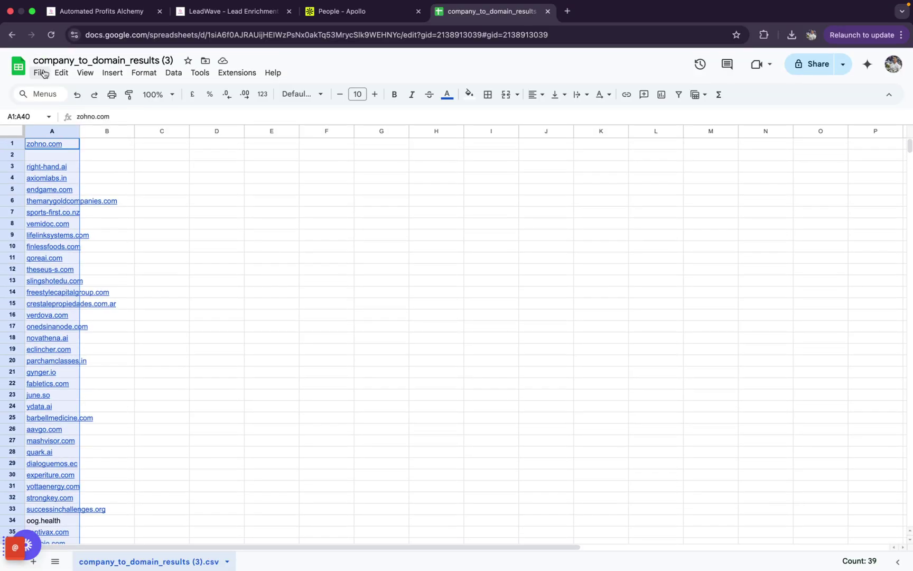
Download the cleaned domain sheet as comma-separated values (.csv)
click(44, 73)
mouse_move(89, 214)
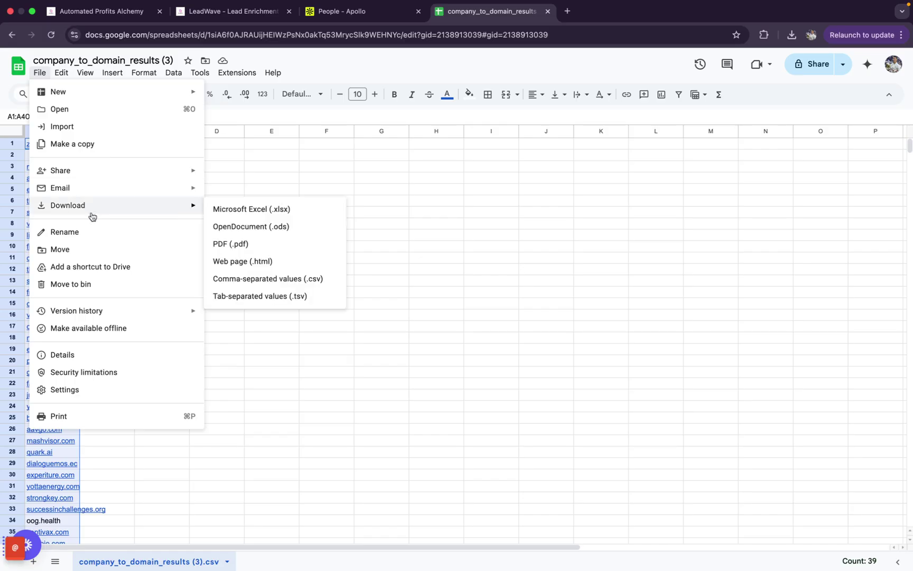
click(279, 281)
Return to LeadWave's Lead Enrichment page, look through the enriched employee contacts, and download them as a CSV
click(101, 11)
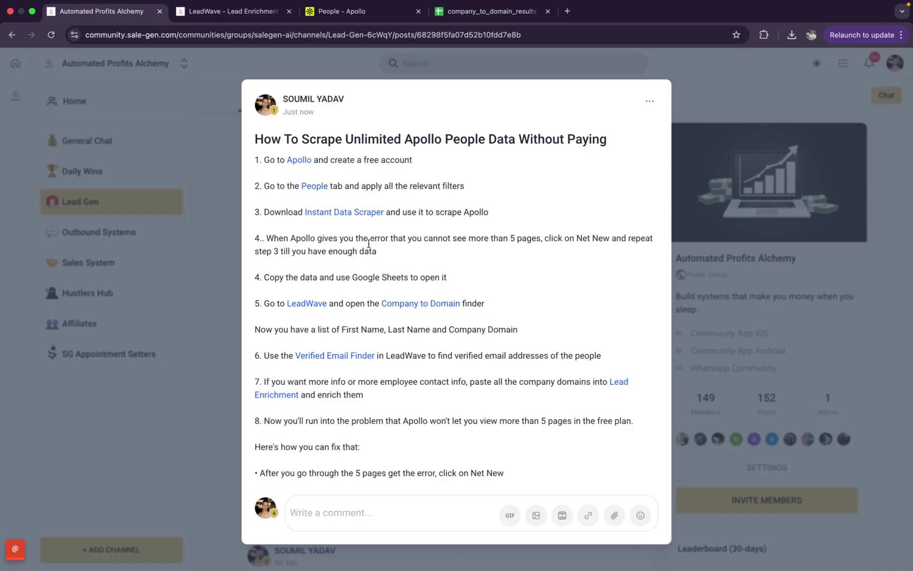
click(226, 11)
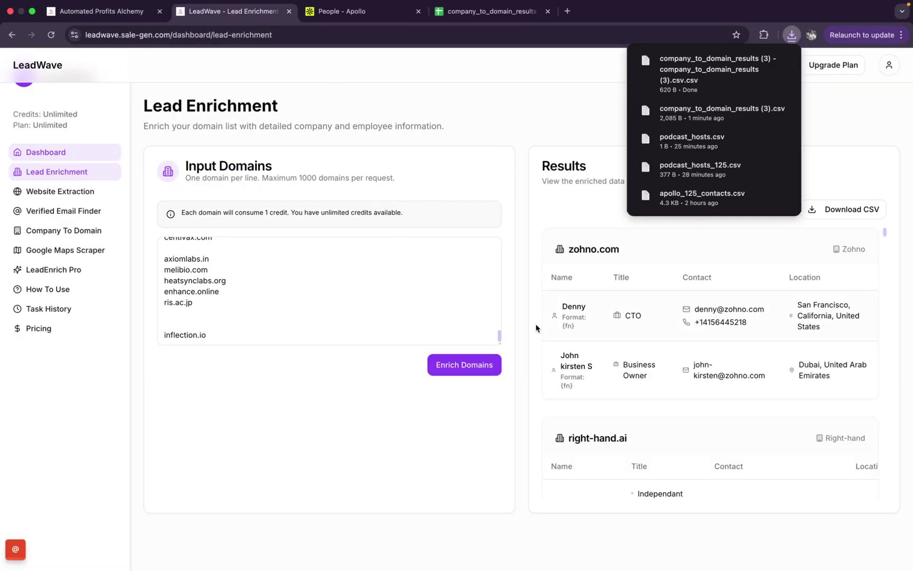
scroll(644, 287, down, 10)
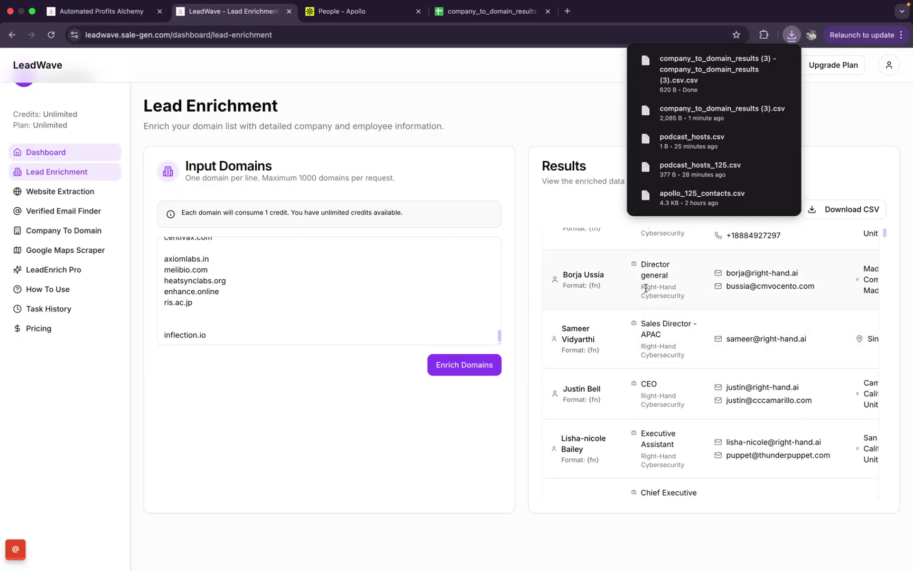
scroll(646, 288, up, 5)
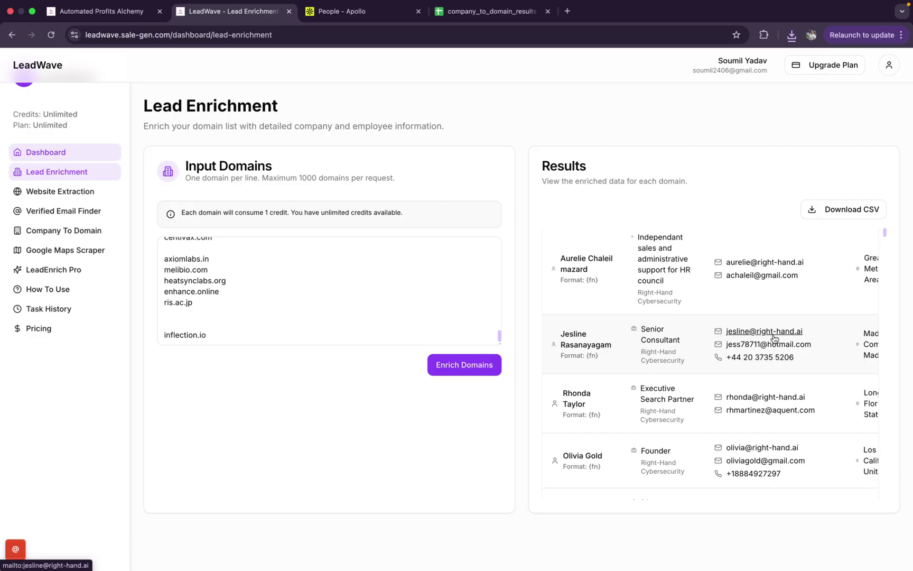
scroll(777, 338, up, 5)
scroll(781, 338, down, 20)
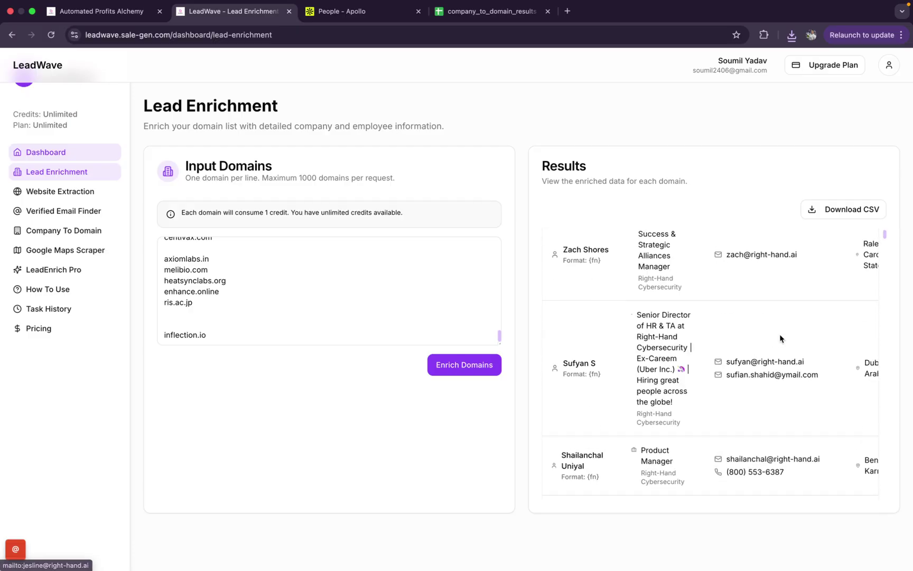
scroll(777, 296, down, 5)
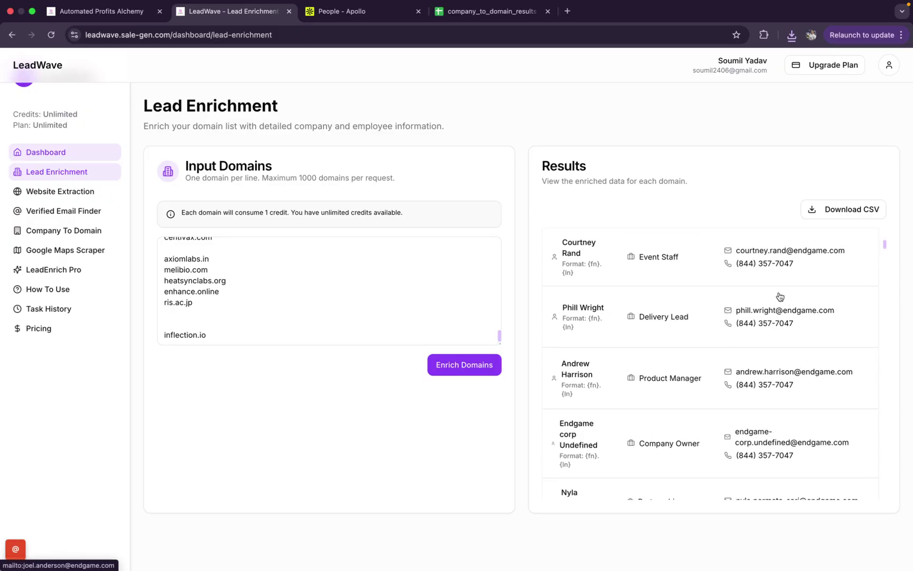
click(844, 211)
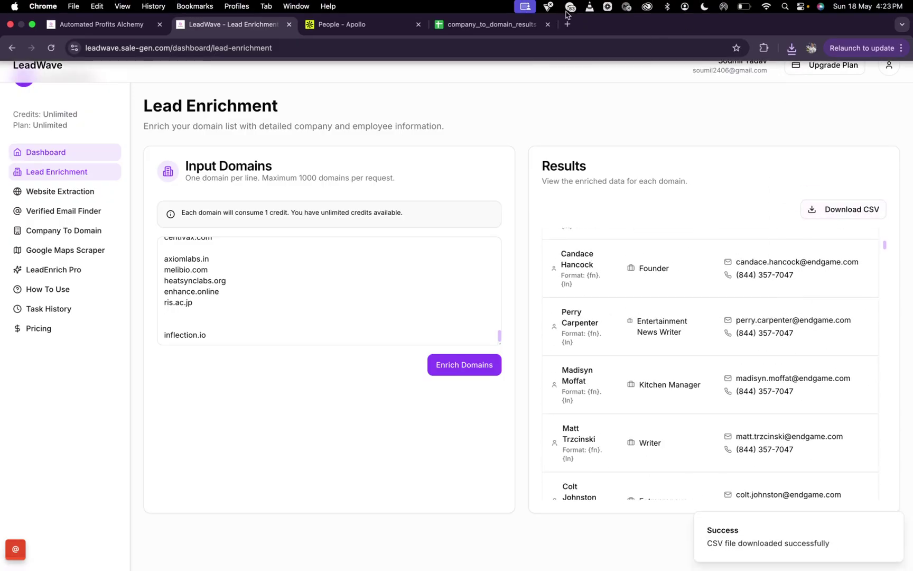
Open Google Sheets in a new tab and create a blank spreadsheet
click(568, 24)
text(sh)
key(Down)
key(Return)
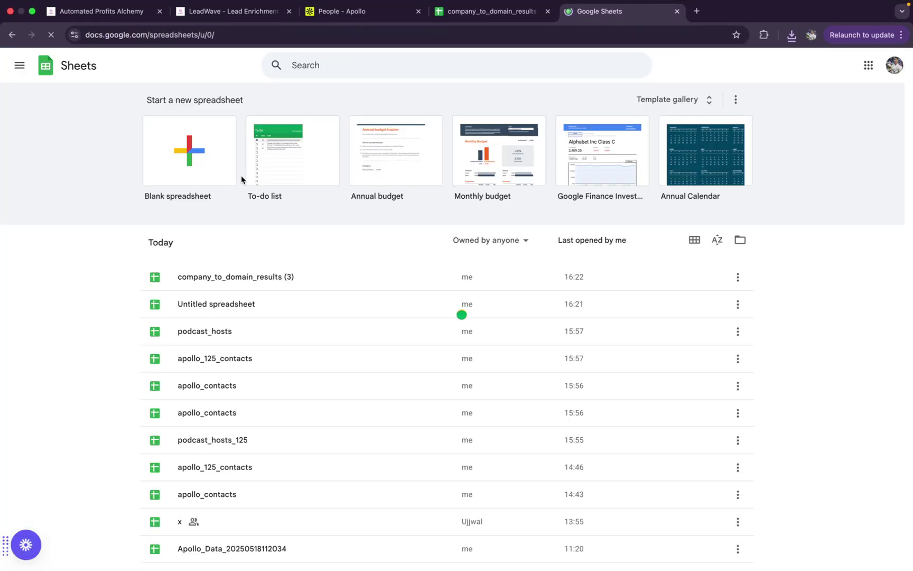
click(227, 180)
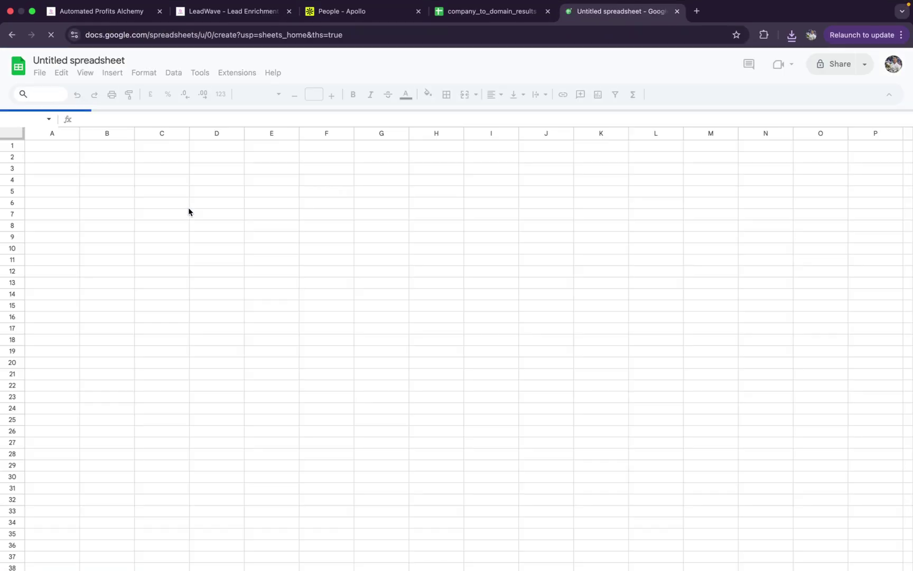
Upload lead_enrichment_results (1).csv from the computer and open it as a spreadsheet
key(super+o)
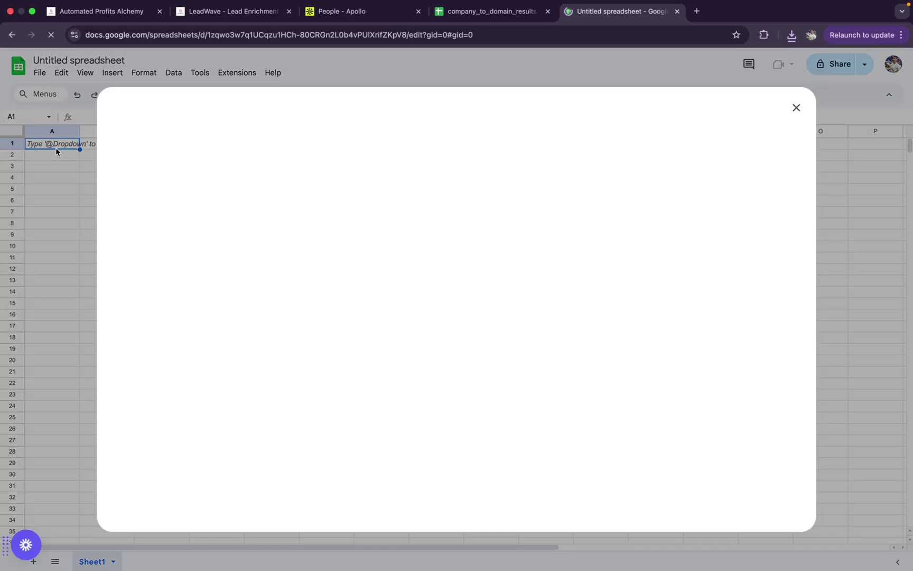
click(392, 141)
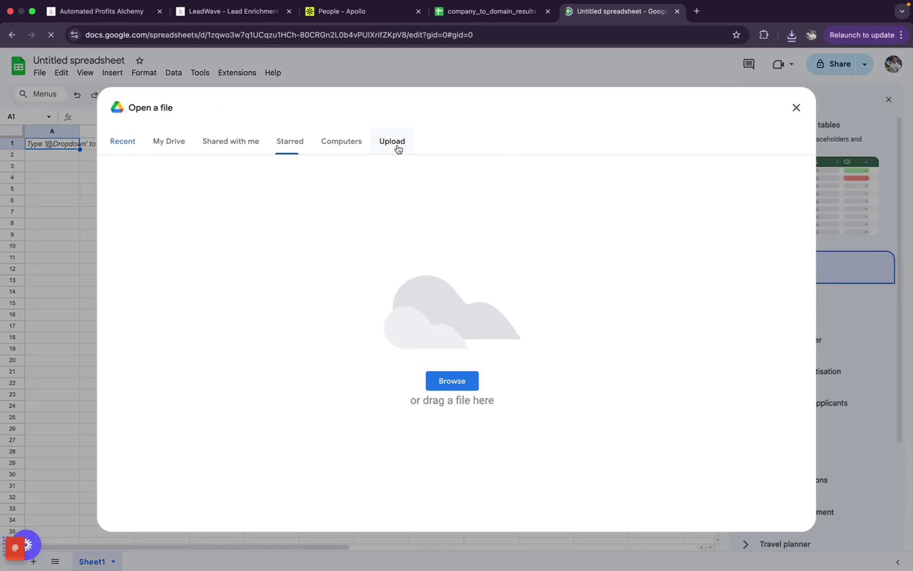
click(451, 380)
click(358, 264)
double_click(358, 264)
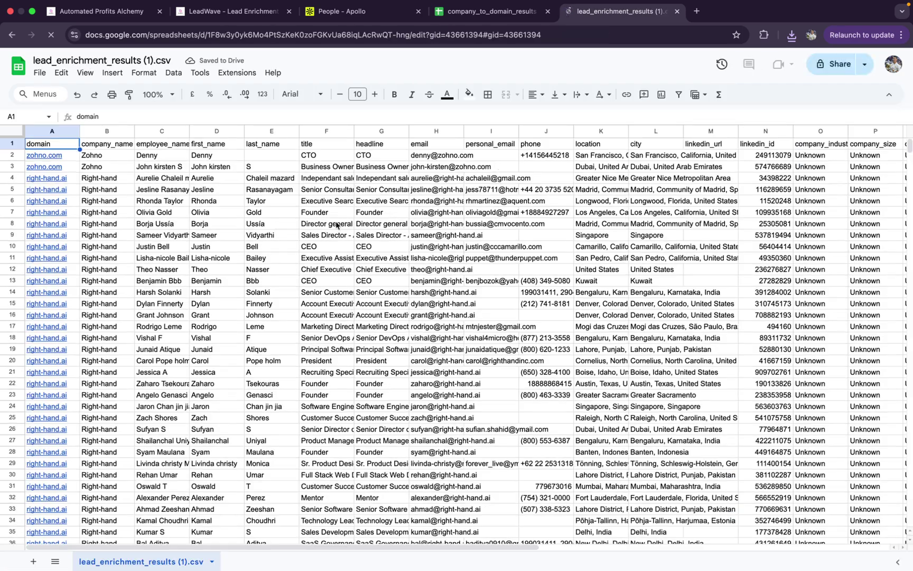
Look through the columns of the enriched contact sheet, including title, headline, email and the fields beyond company size
scroll(153, 381, down, 20)
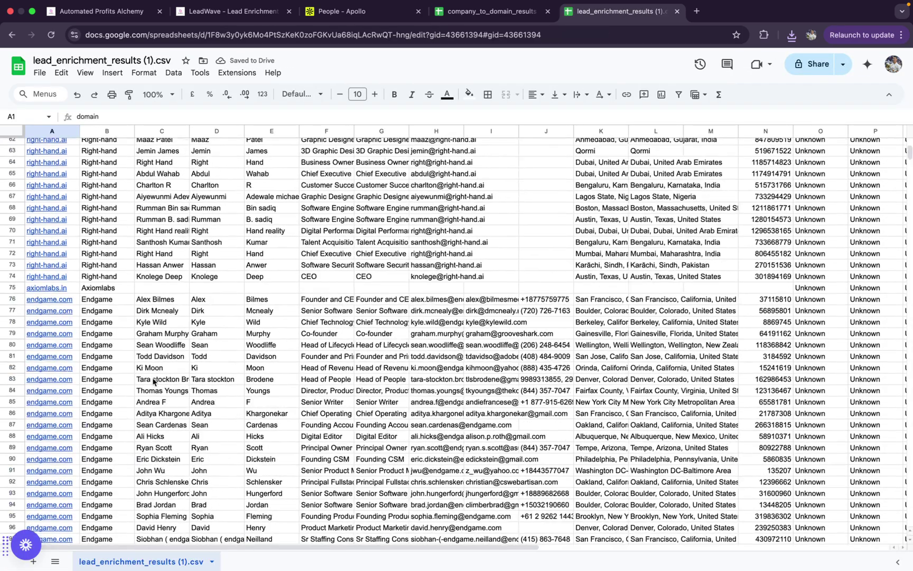
scroll(154, 380, up, 20)
scroll(153, 380, up, 2)
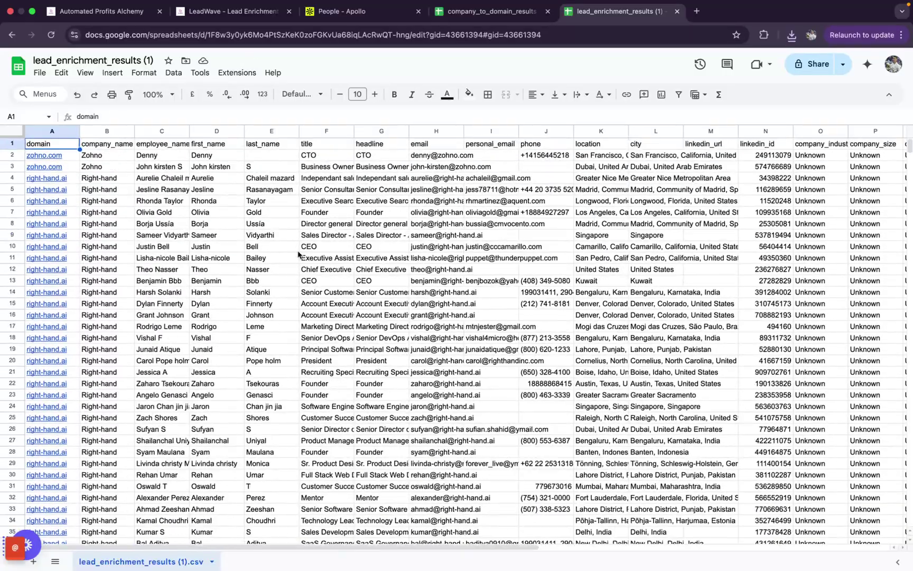
click(318, 143)
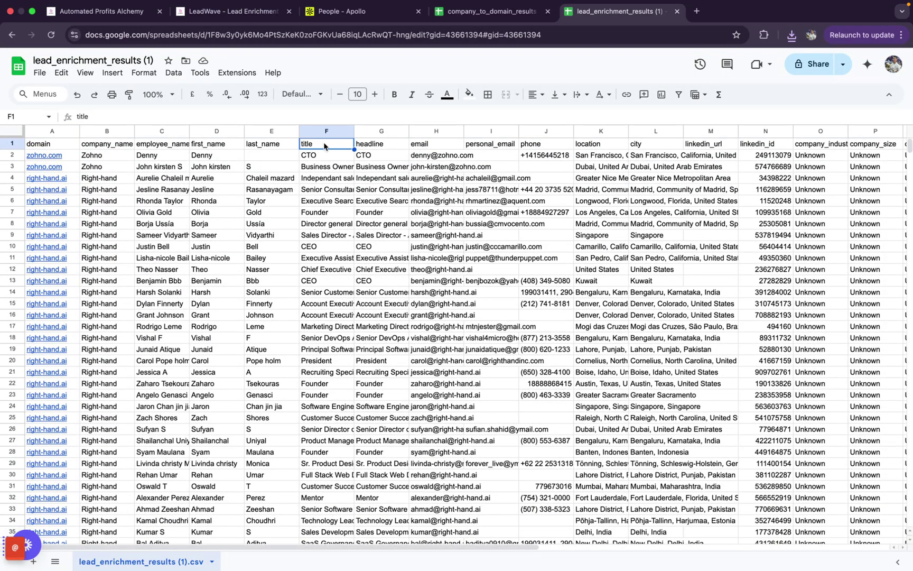
click(377, 157)
click(427, 157)
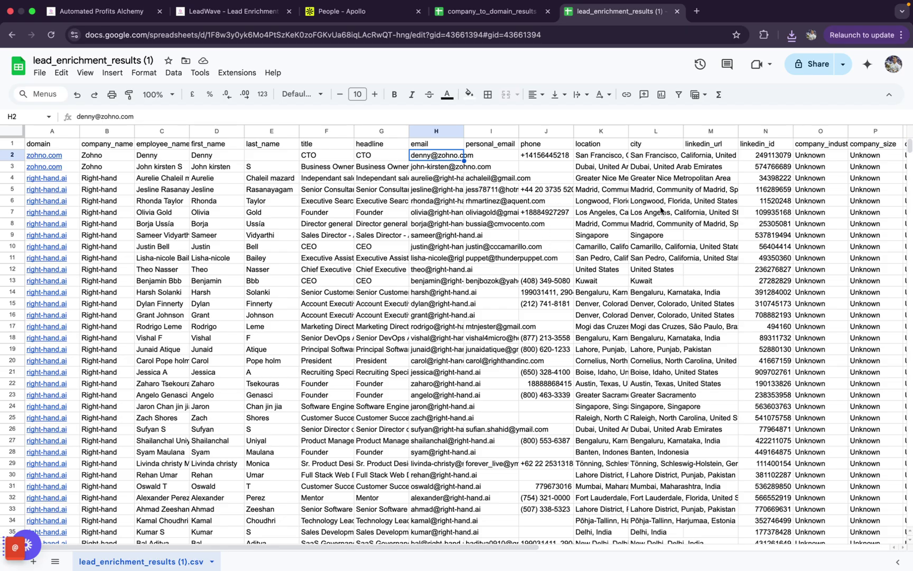
scroll(661, 211, right, 5)
scroll(660, 211, left, 5)
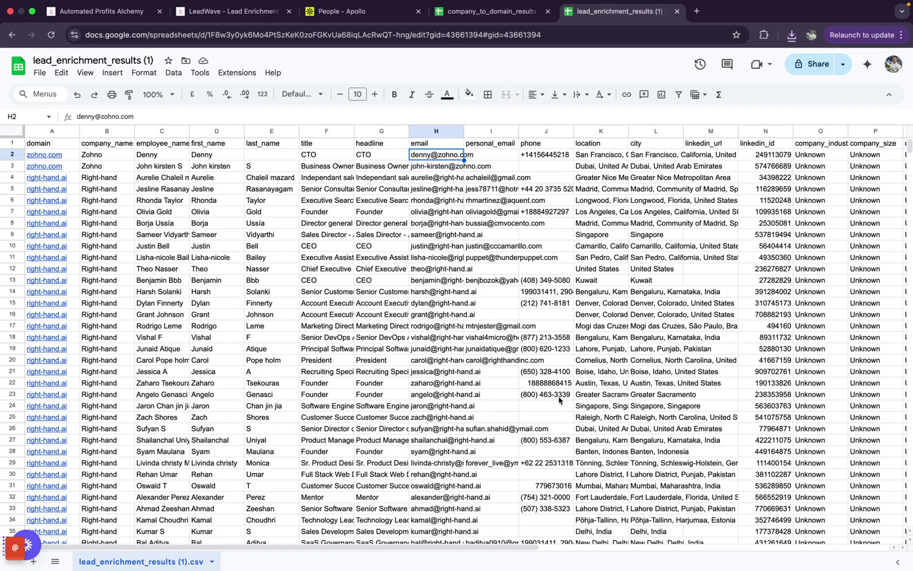
Skim the contact rows for the different domains down the sheet and close the spreadsheet
scroll(558, 400, down, 20)
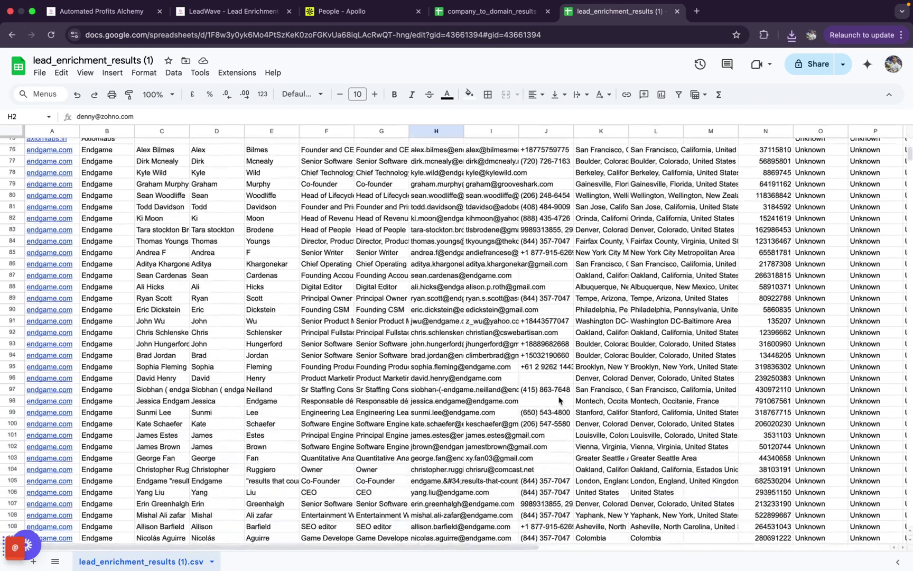
scroll(559, 400, down, 20)
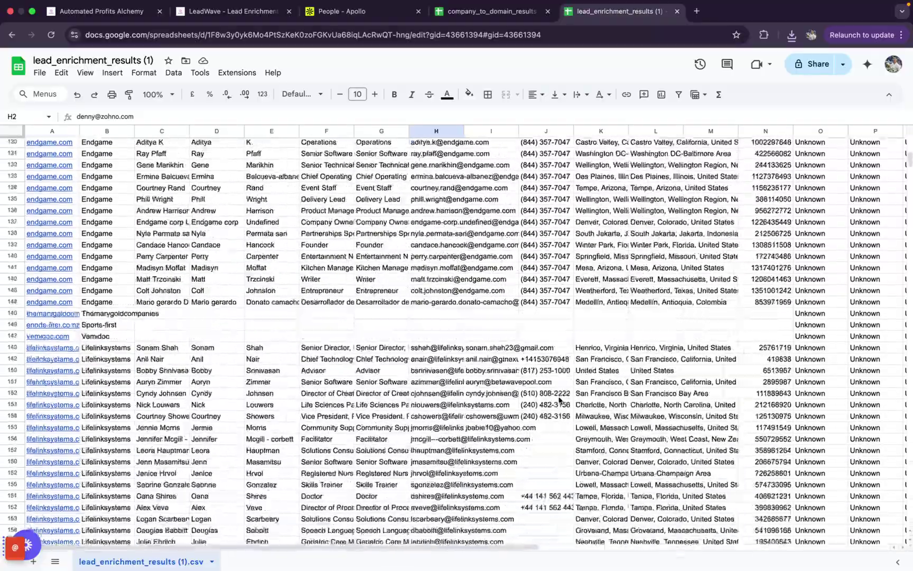
scroll(558, 400, down, 20)
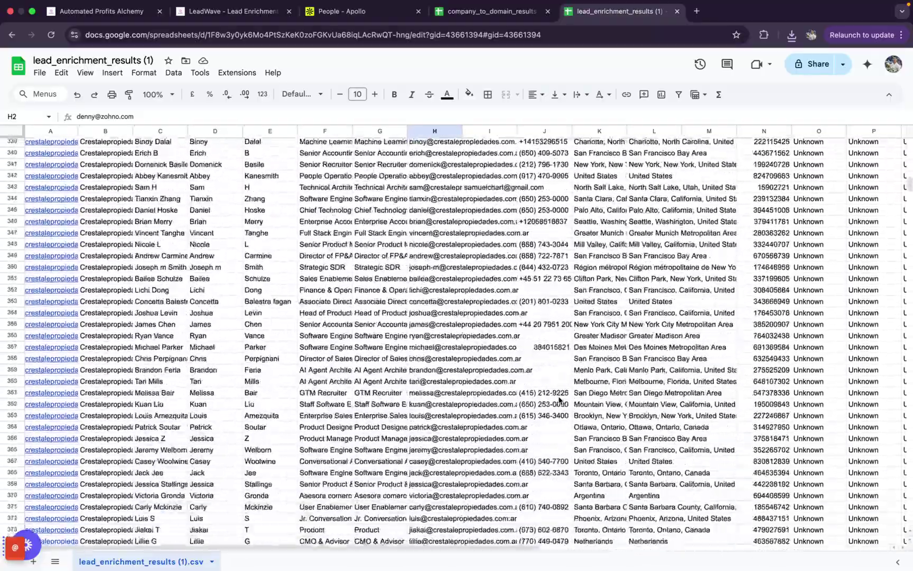
scroll(558, 400, up, 20)
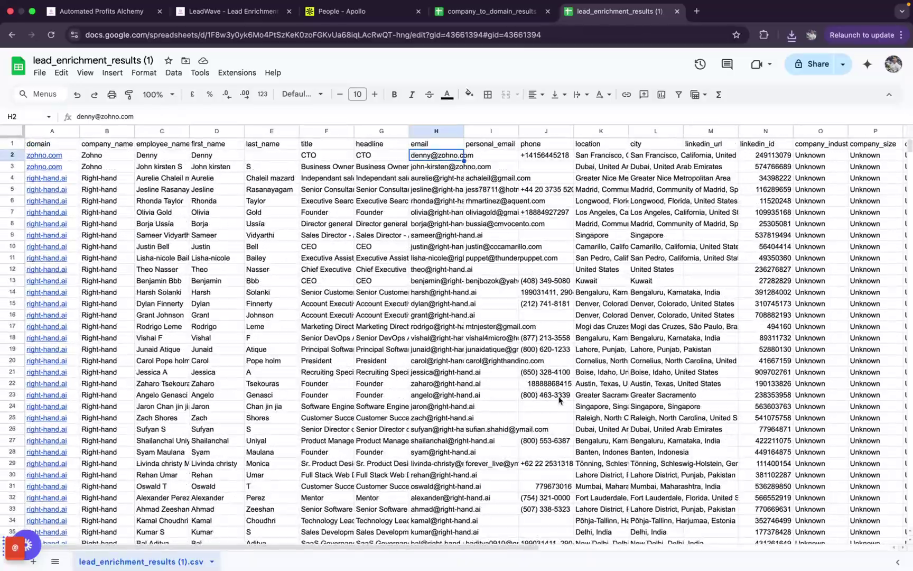
click(677, 12)
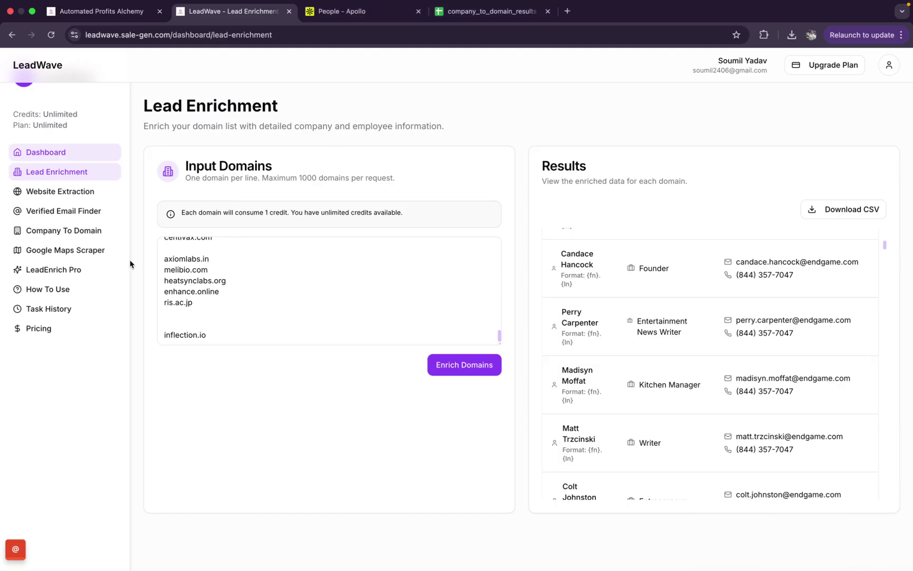
Open LeadWave's LeadEnrich Pro page and look over the extension's video and download section
click(77, 278)
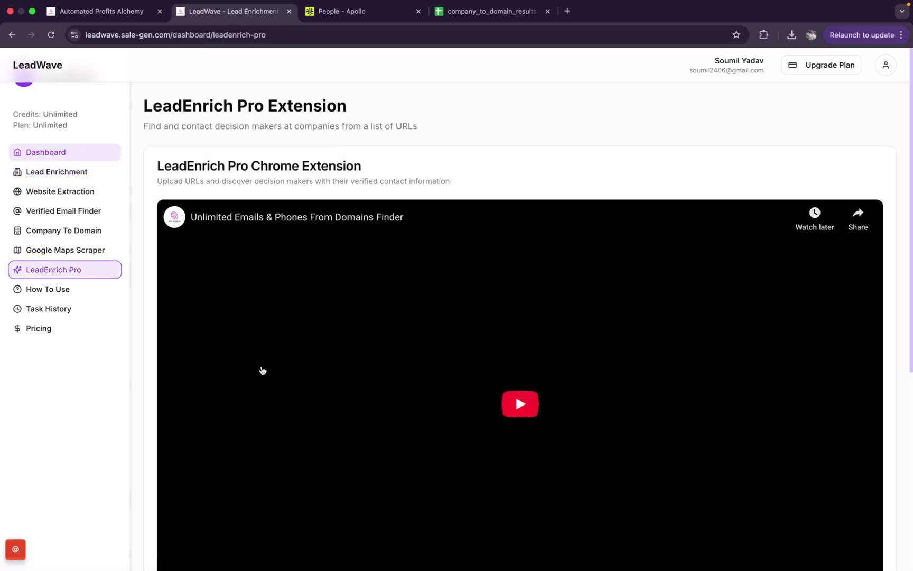
scroll(261, 369, down, 3)
scroll(261, 370, down, 1)
scroll(261, 370, up, 2)
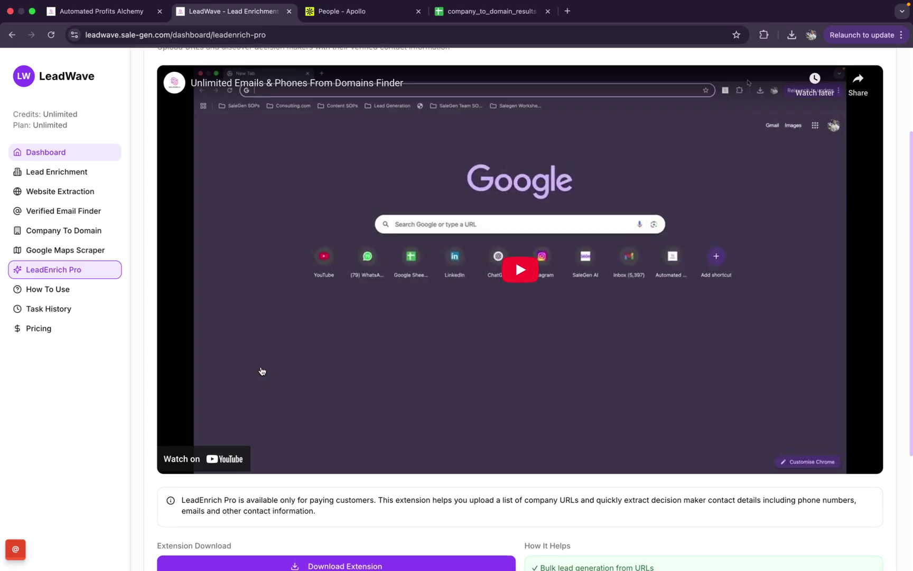
Launch the SaleGen LeadEnrich Pro extension in a new browser tab
click(566, 11)
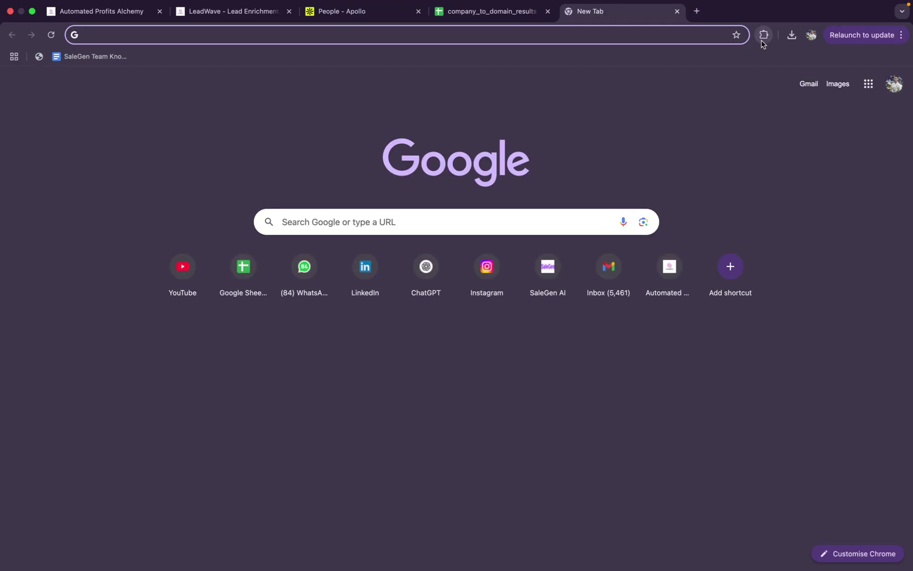
click(763, 34)
scroll(658, 254, down, 7)
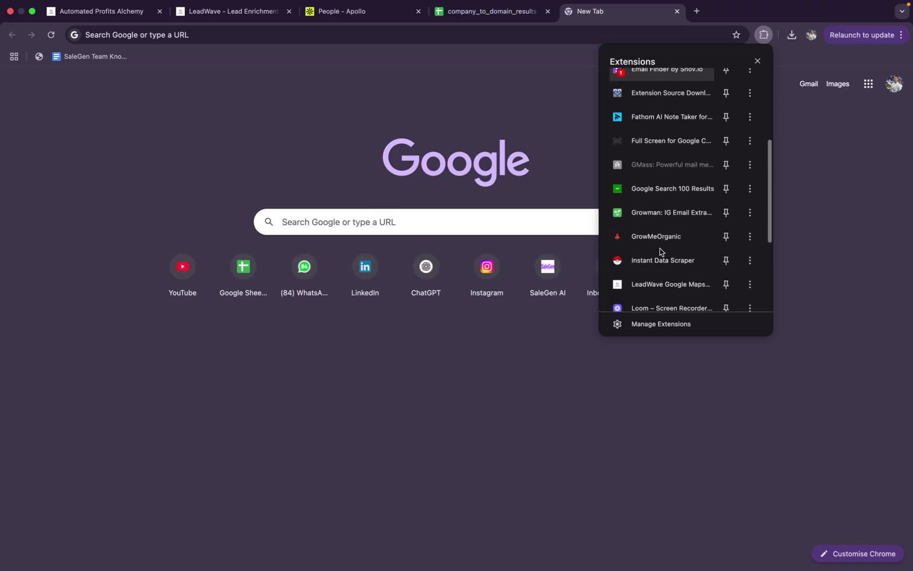
click(268, 8)
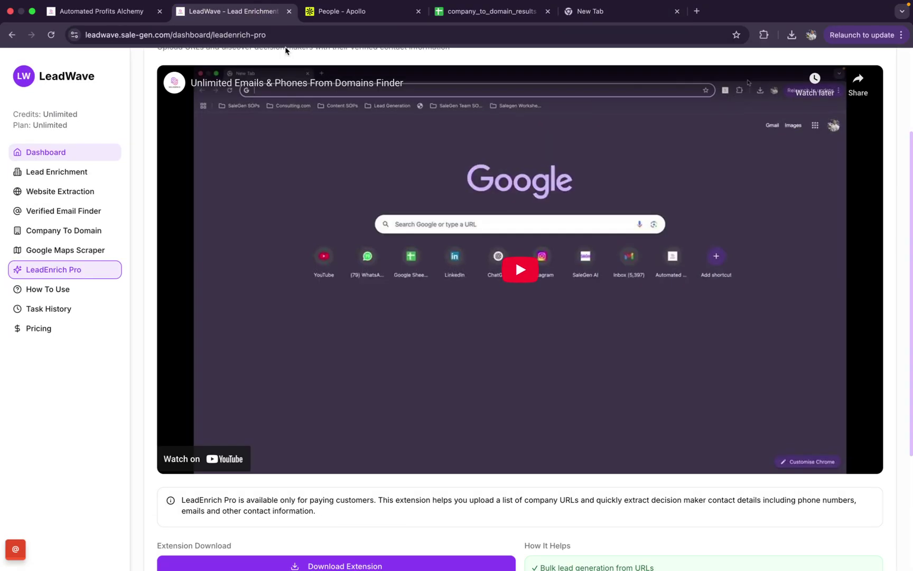
click(649, 12)
click(764, 35)
scroll(637, 267, down, 5)
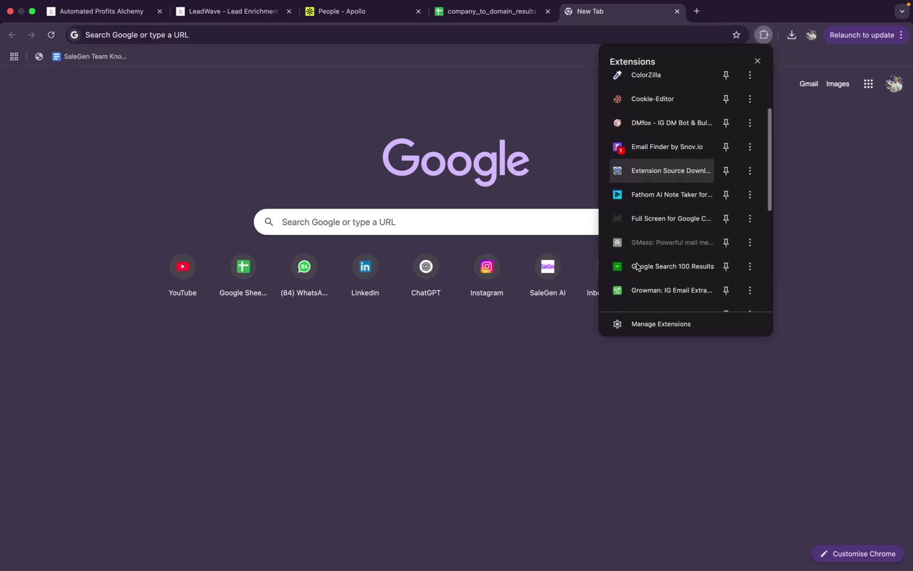
scroll(637, 266, down, 7)
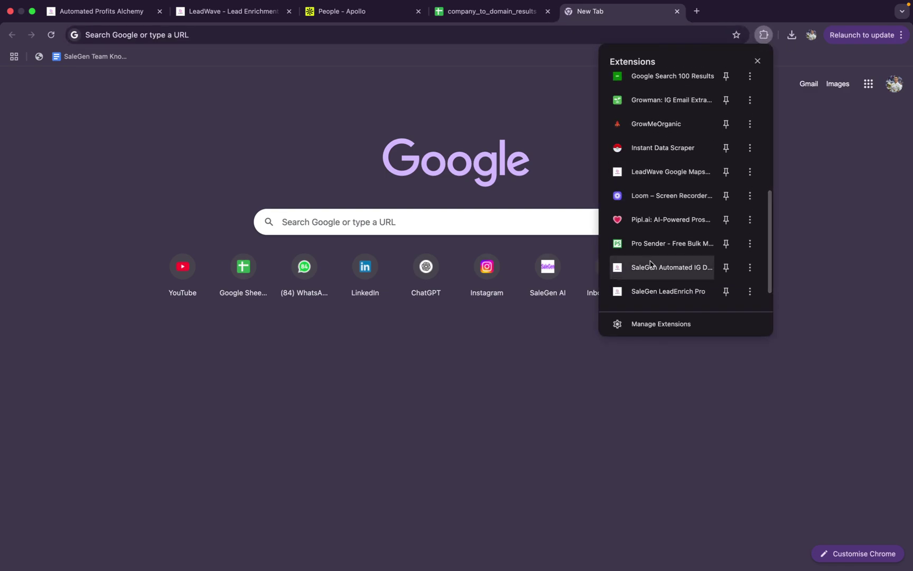
scroll(649, 294, down, 1)
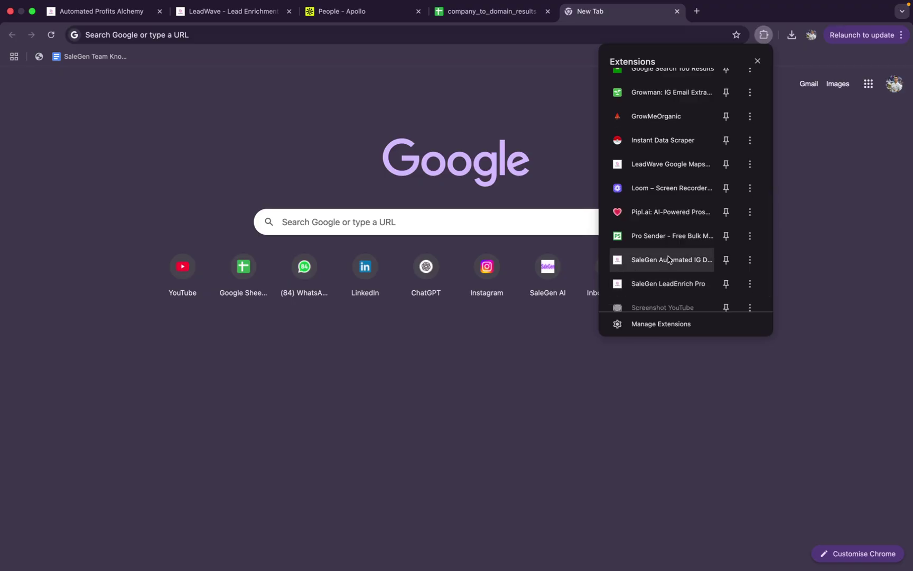
click(667, 285)
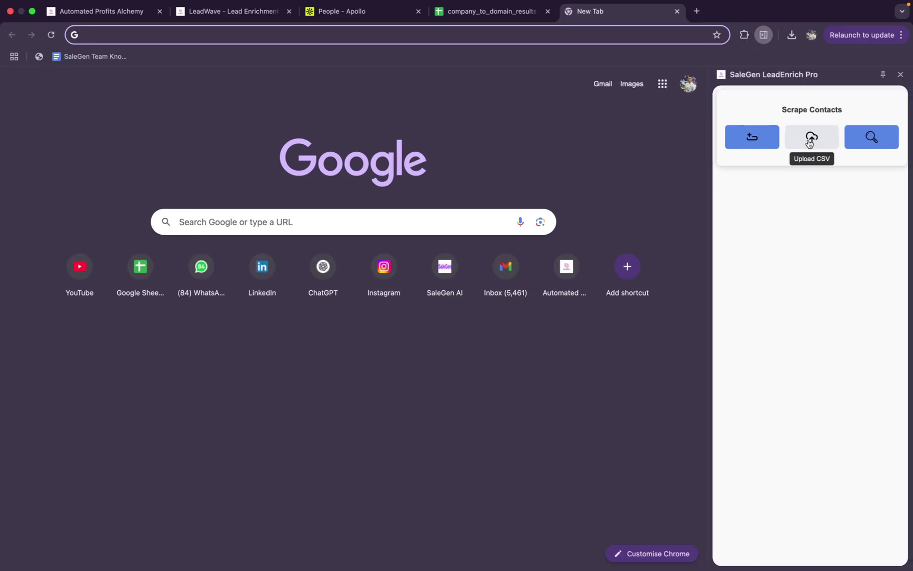
Load lead_enrichment_results (1).csv into SaleGen LeadEnrich Pro, start scraping contacts and check the list of loaded URLs
click(808, 139)
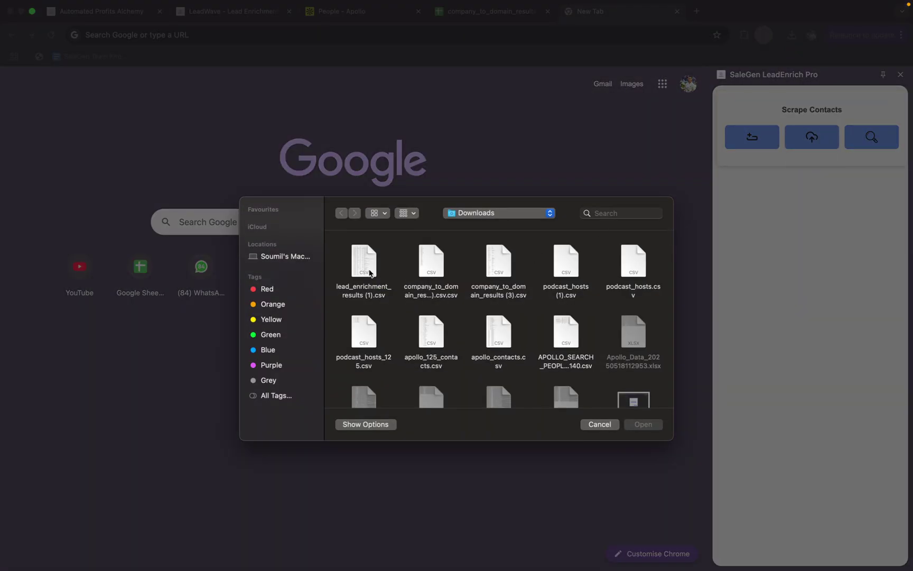
double_click(375, 273)
scroll(853, 245, down, 10)
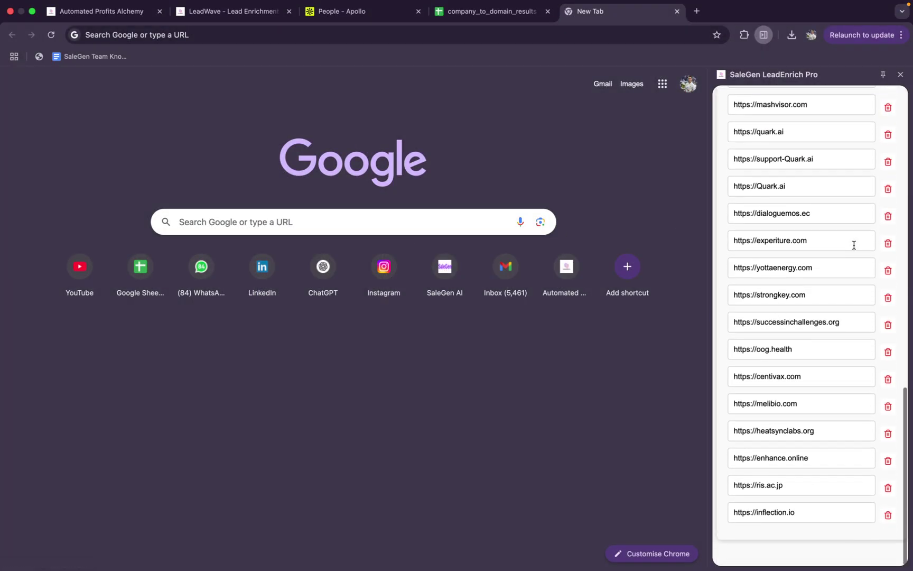
scroll(858, 256, up, 10)
click(887, 149)
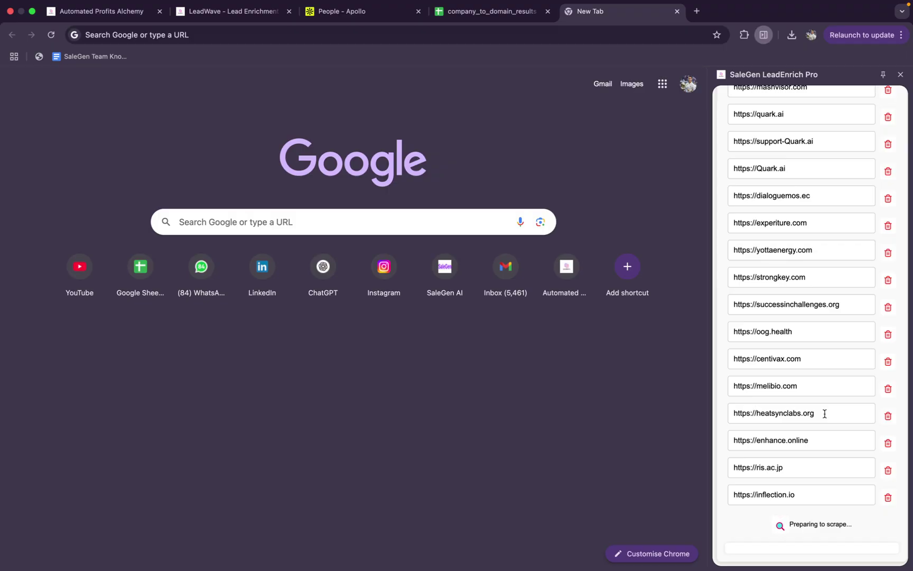
scroll(821, 363, up, 15)
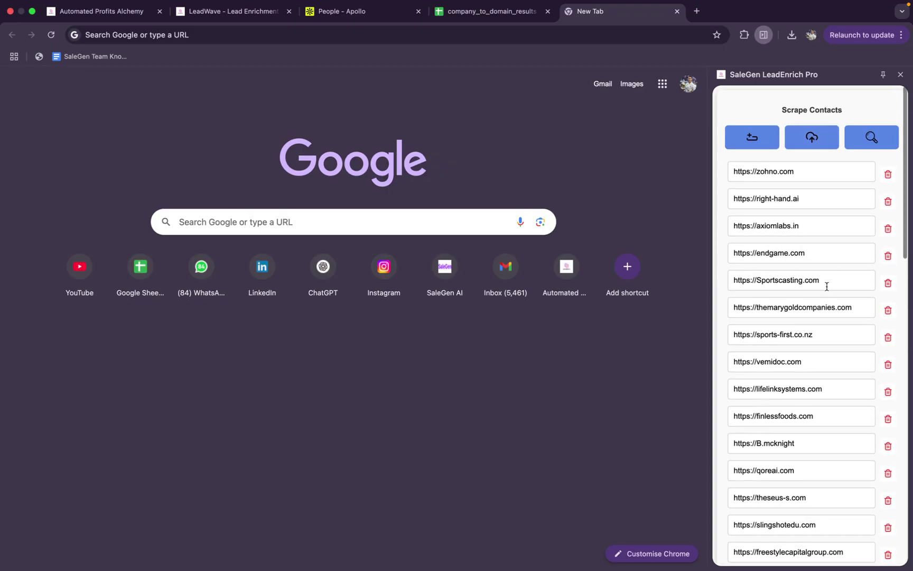
scroll(801, 253, down, 15)
scroll(804, 255, up, 1)
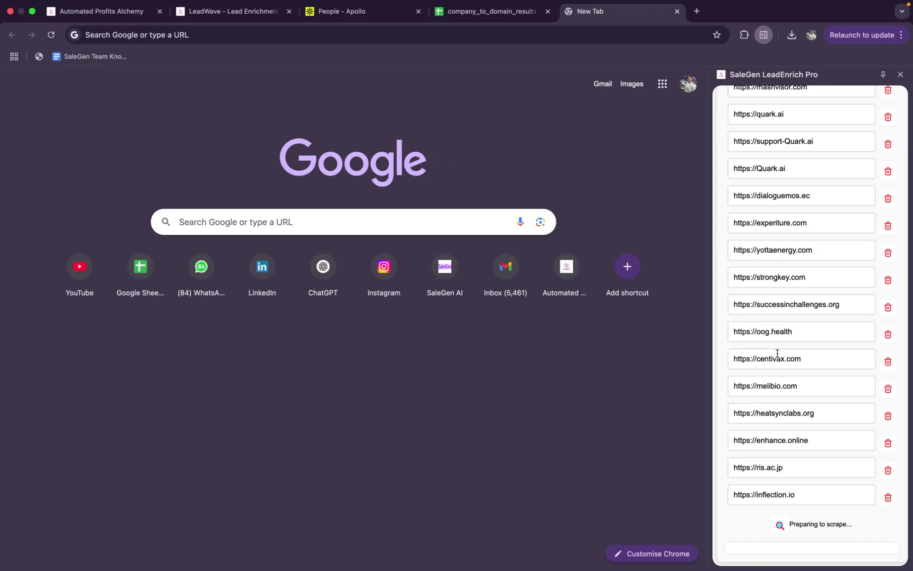
scroll(834, 291, up, 10)
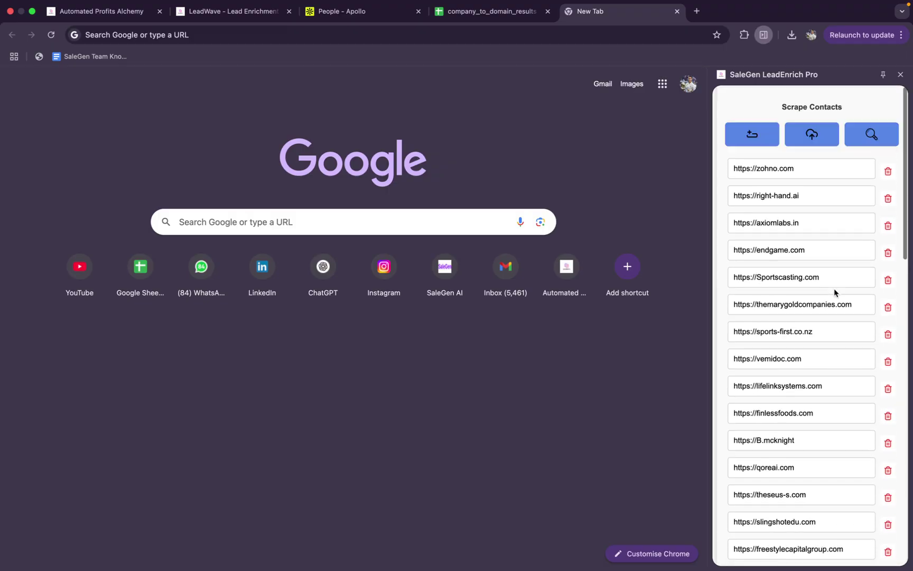
scroll(831, 261, down, 10)
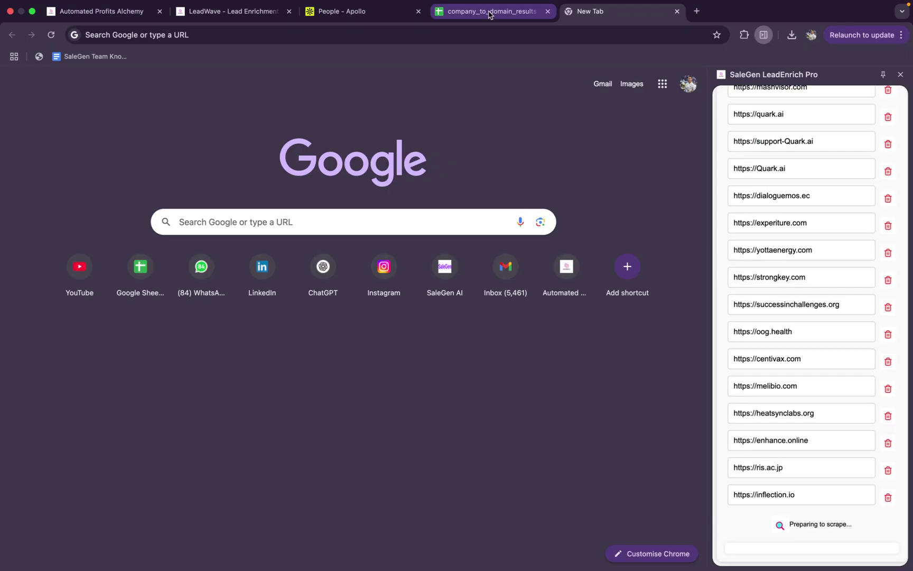
Return to LeadWave and look through the lead enrichment and company-to-domain runs in Task History
click(489, 11)
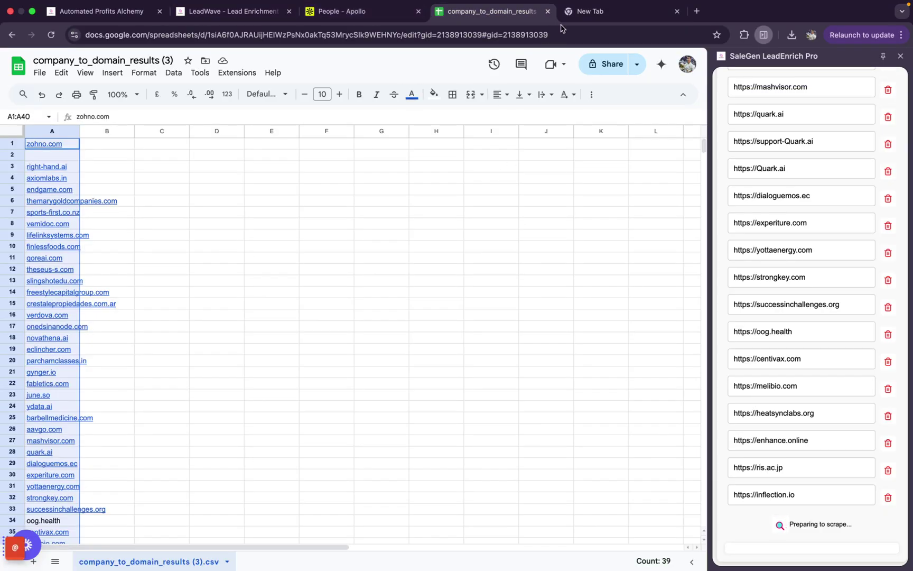
click(121, 16)
click(233, 11)
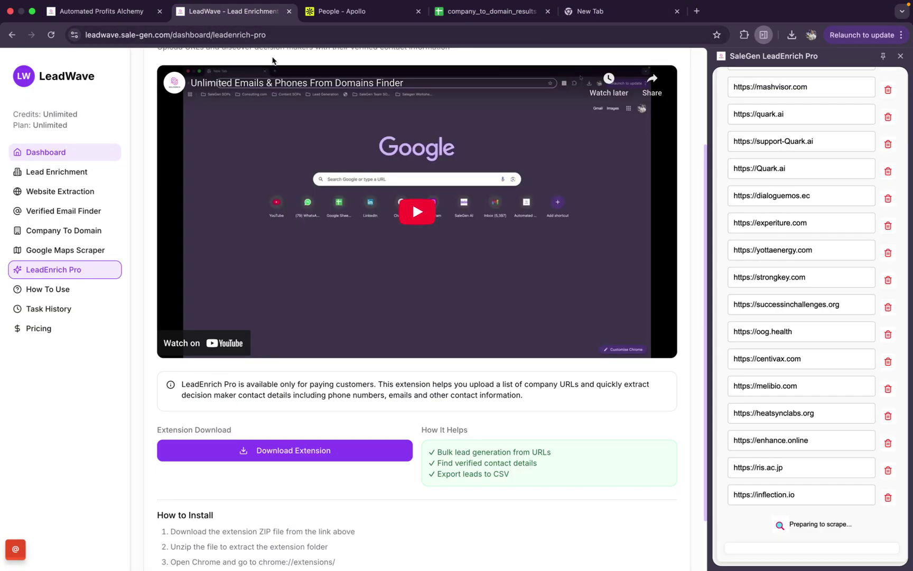
click(78, 172)
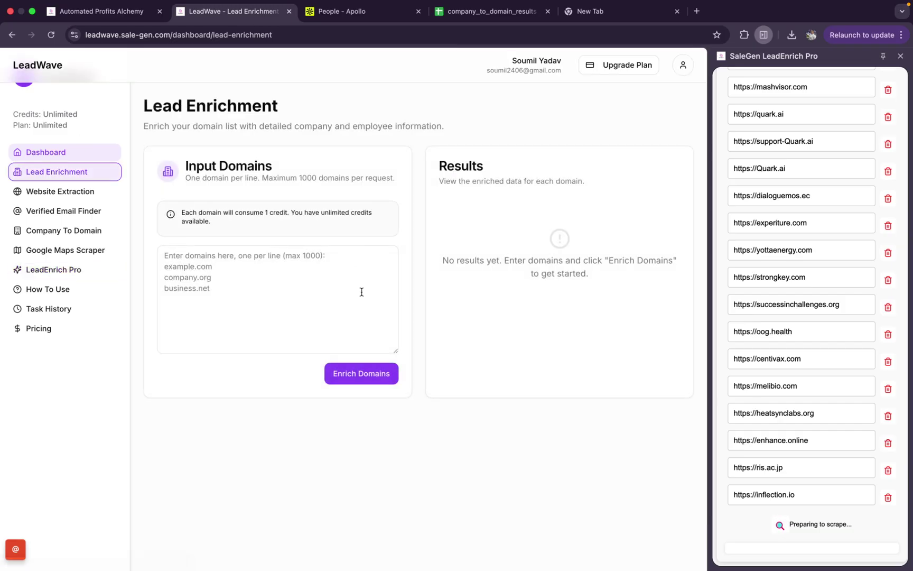
click(61, 308)
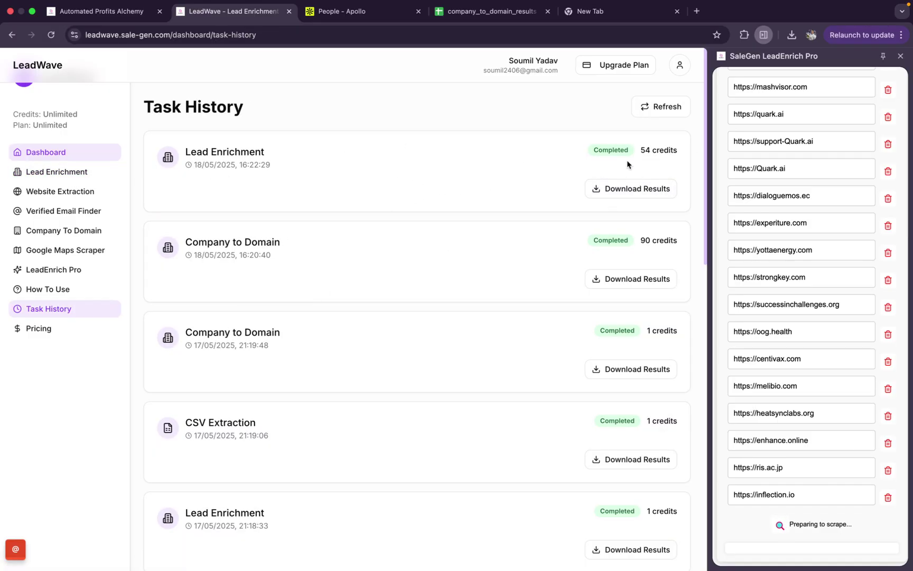
scroll(516, 249, down, 10)
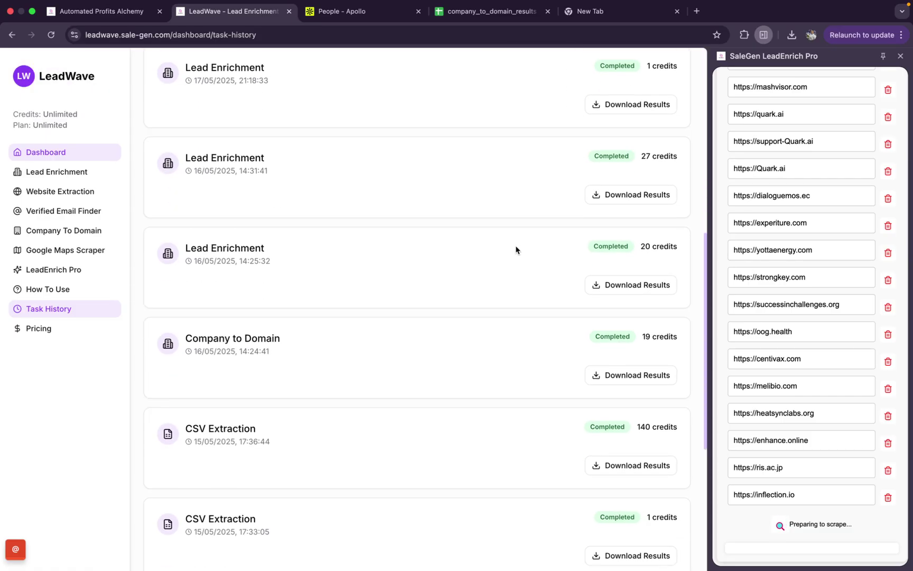
scroll(515, 249, up, 10)
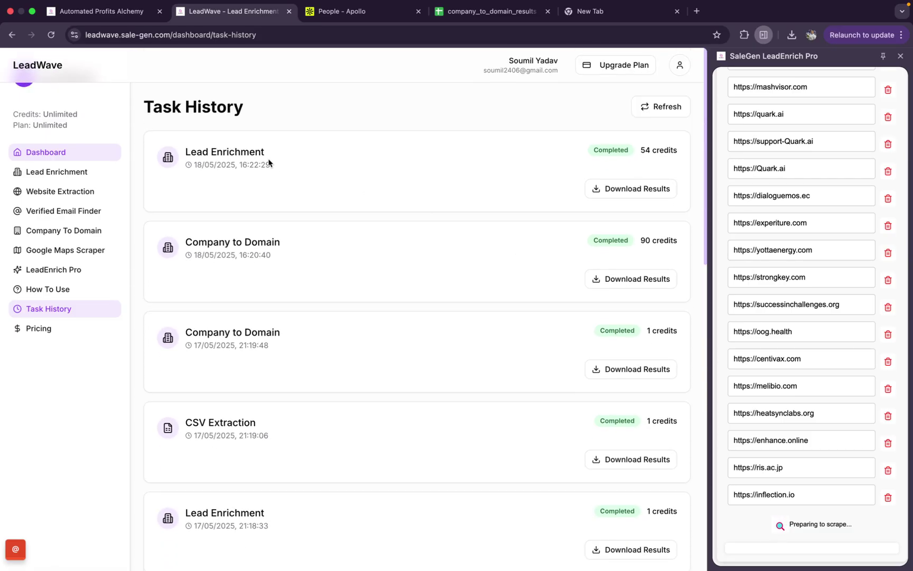